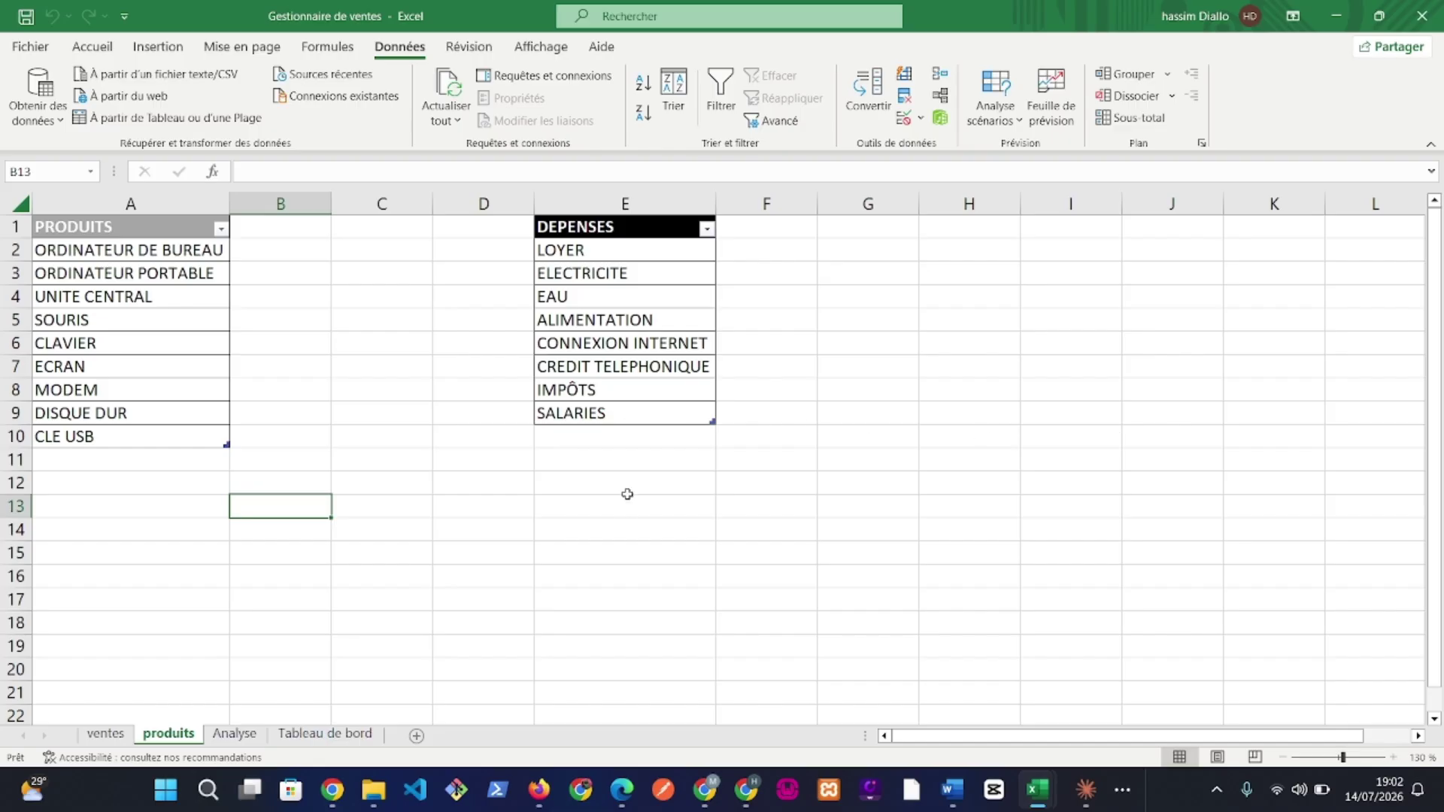
Examine the product list on the produits sheet and the Désignation column of the sales table on the ventes sheet
click(275, 618)
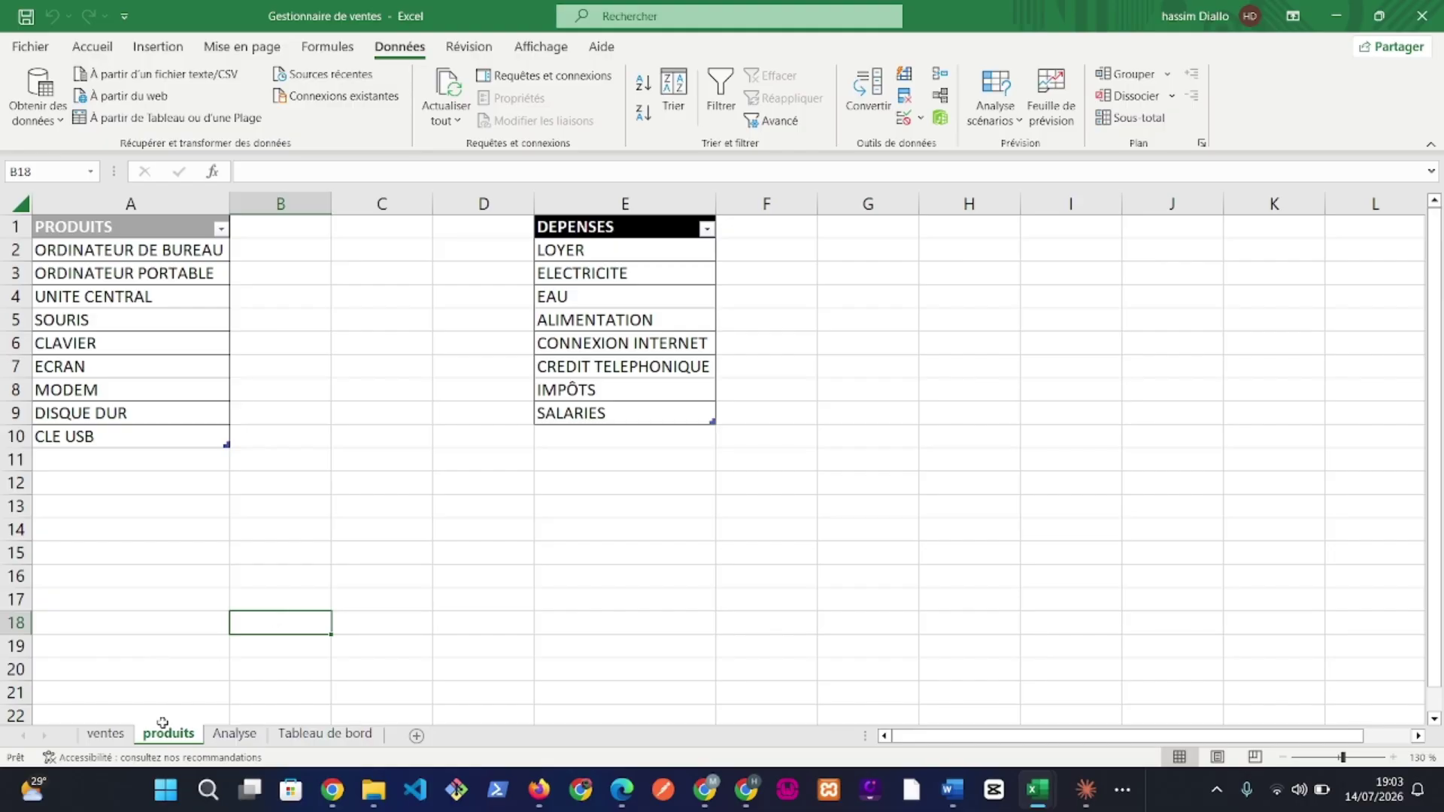
click(105, 735)
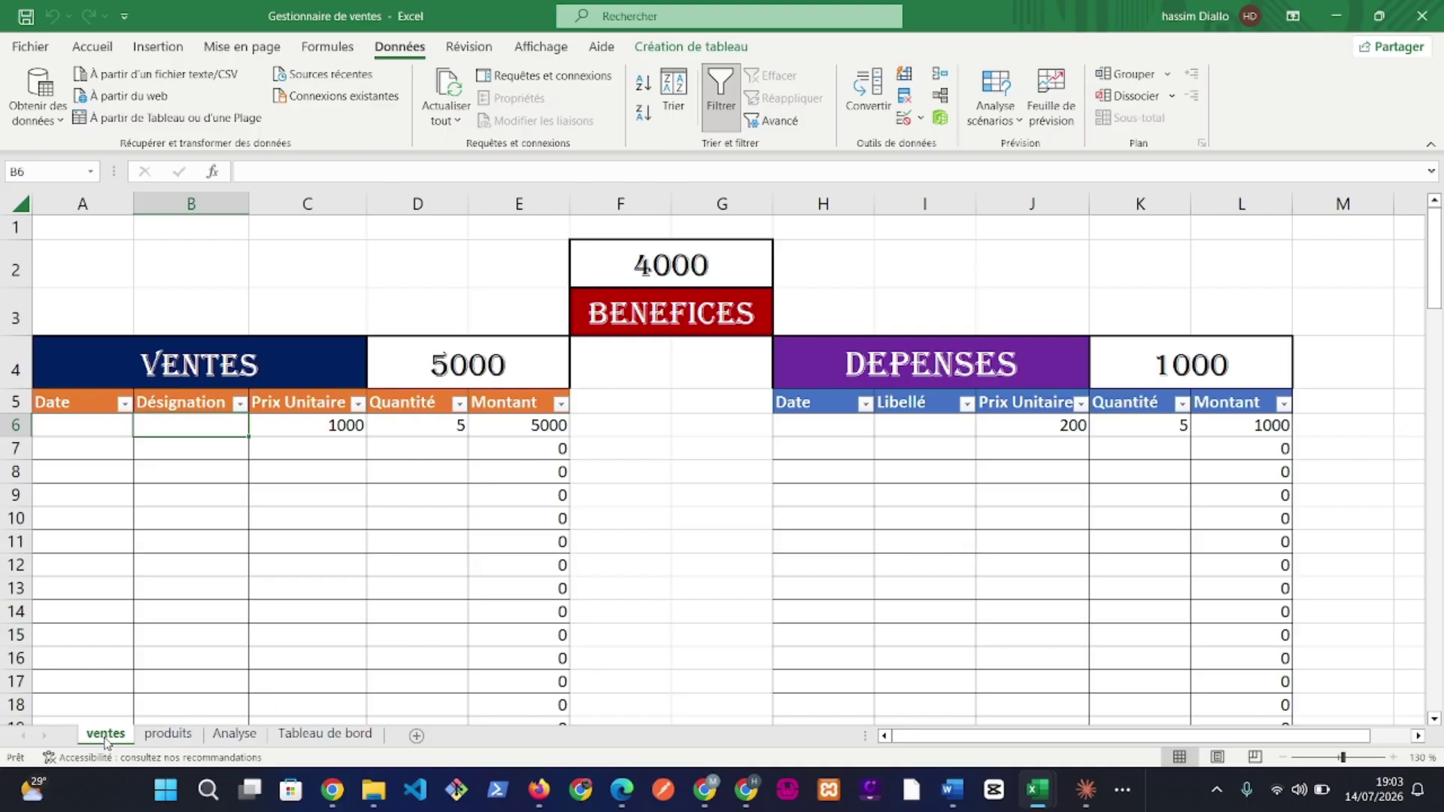
click(667, 520)
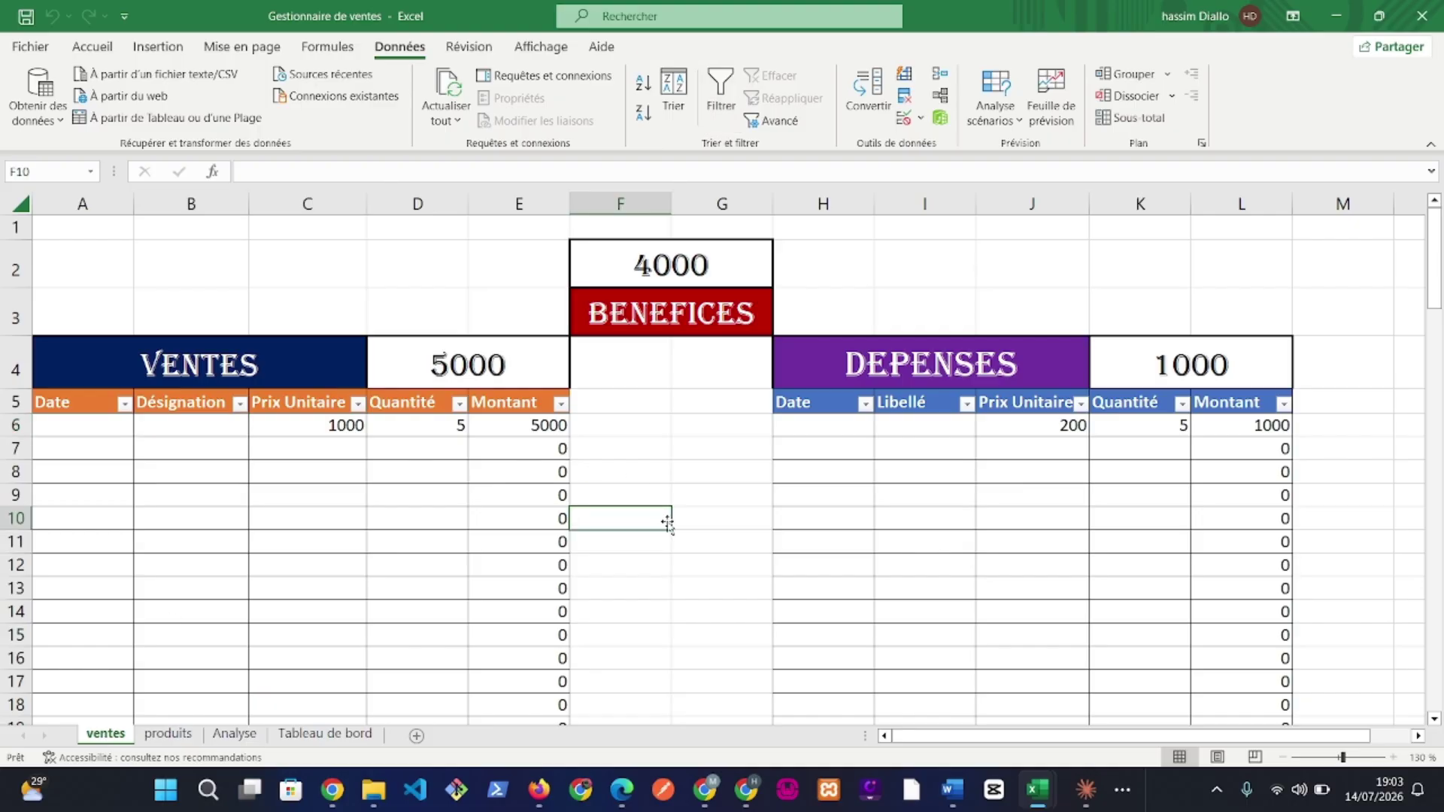
click(160, 737)
click(114, 257)
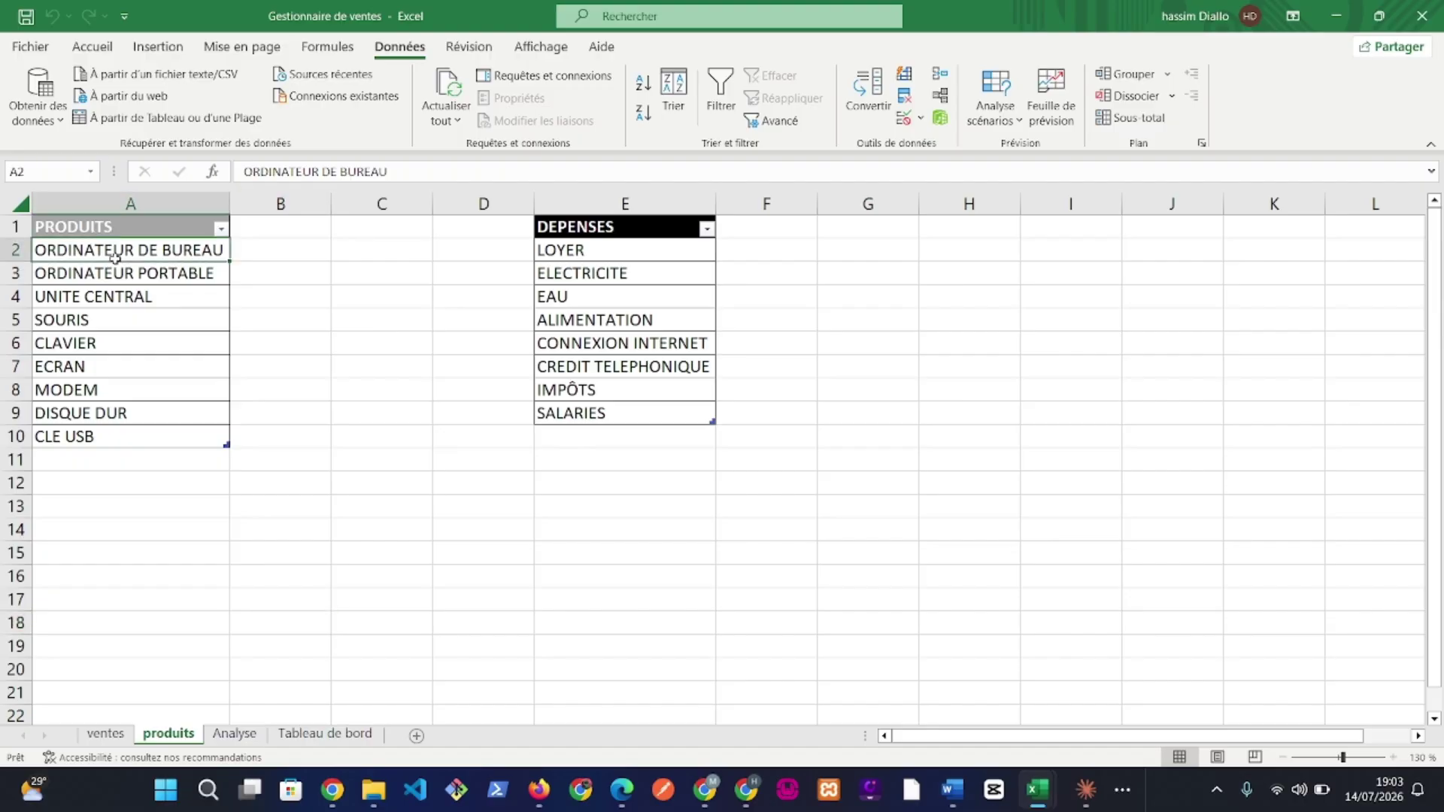
drag(114, 257, 125, 437)
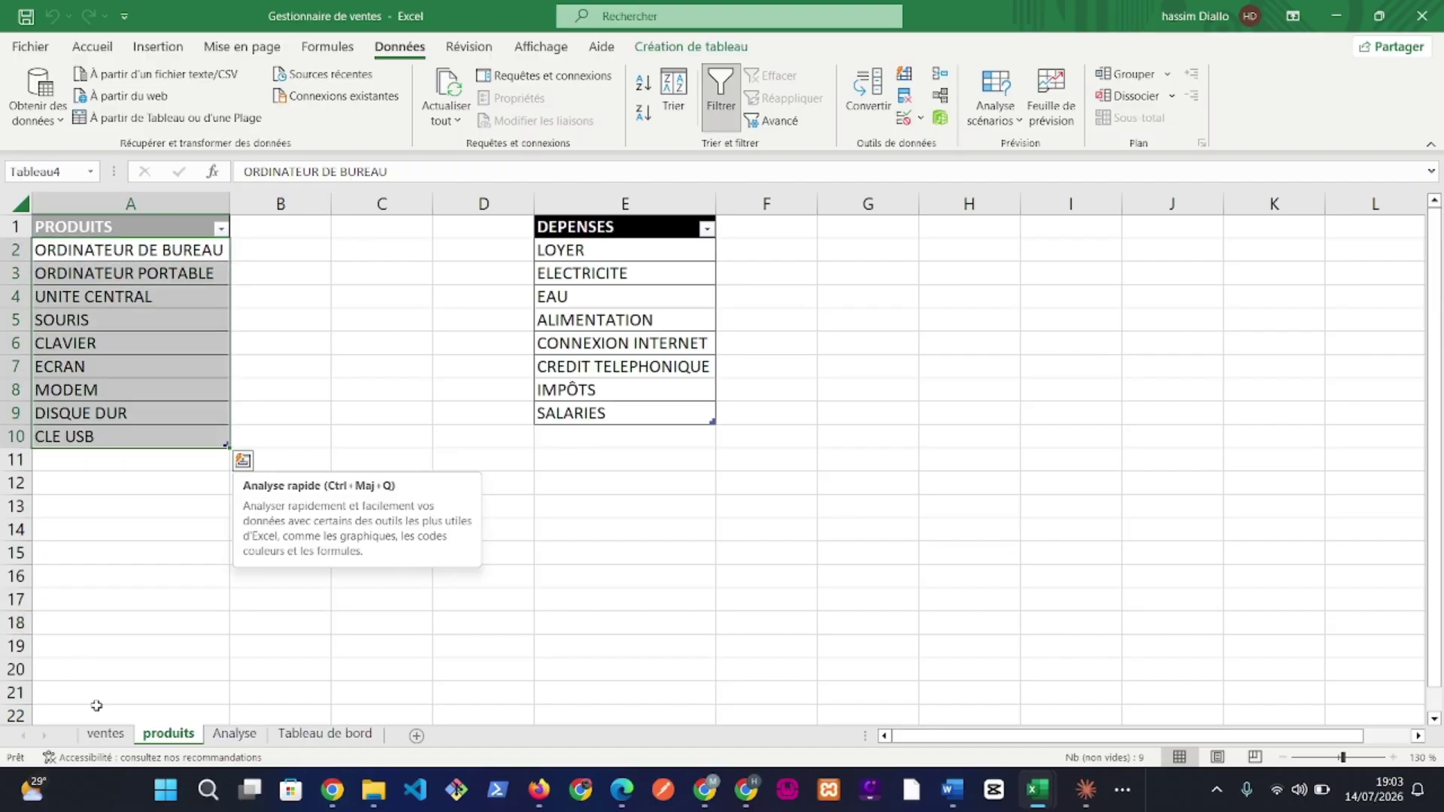
click(106, 733)
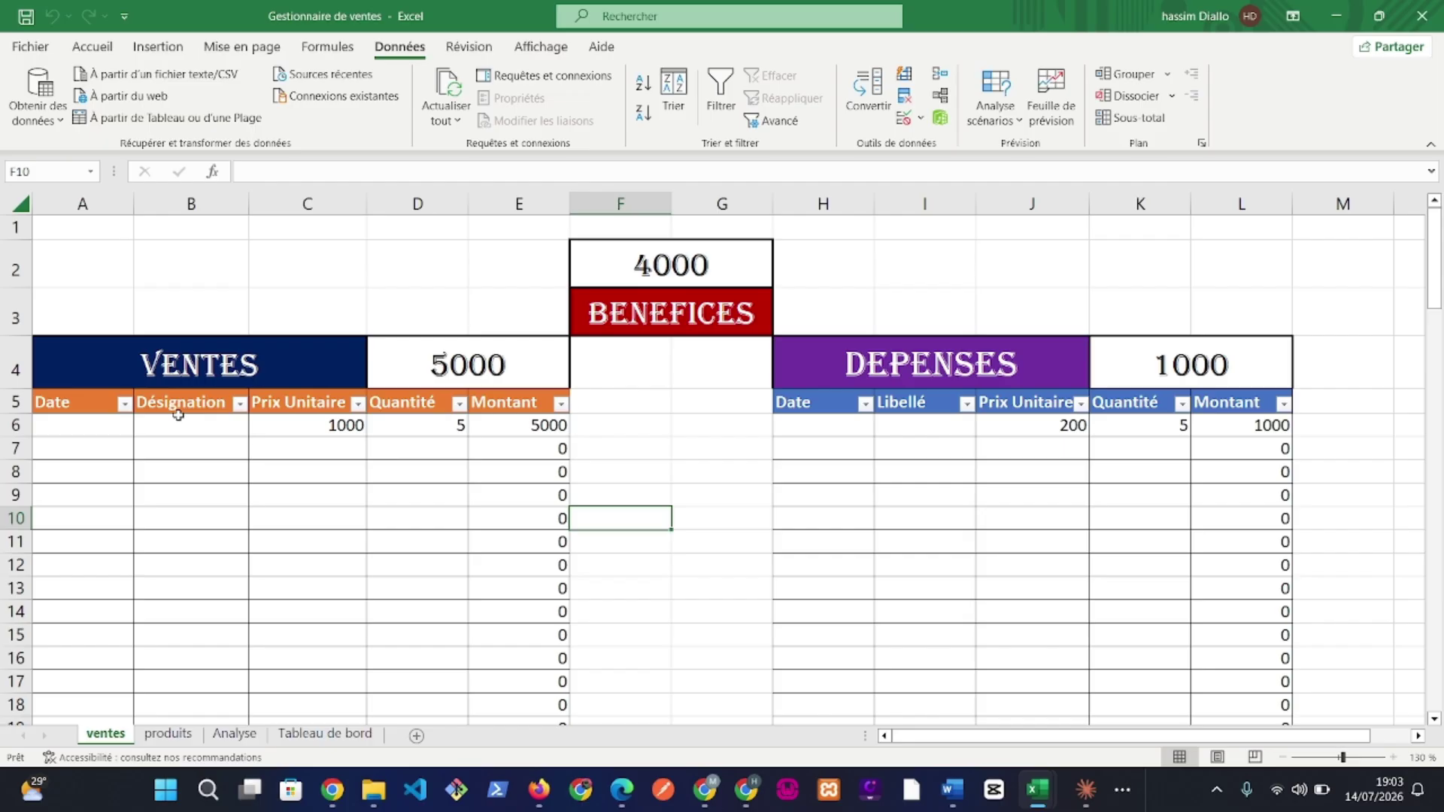
drag(187, 426, 219, 430)
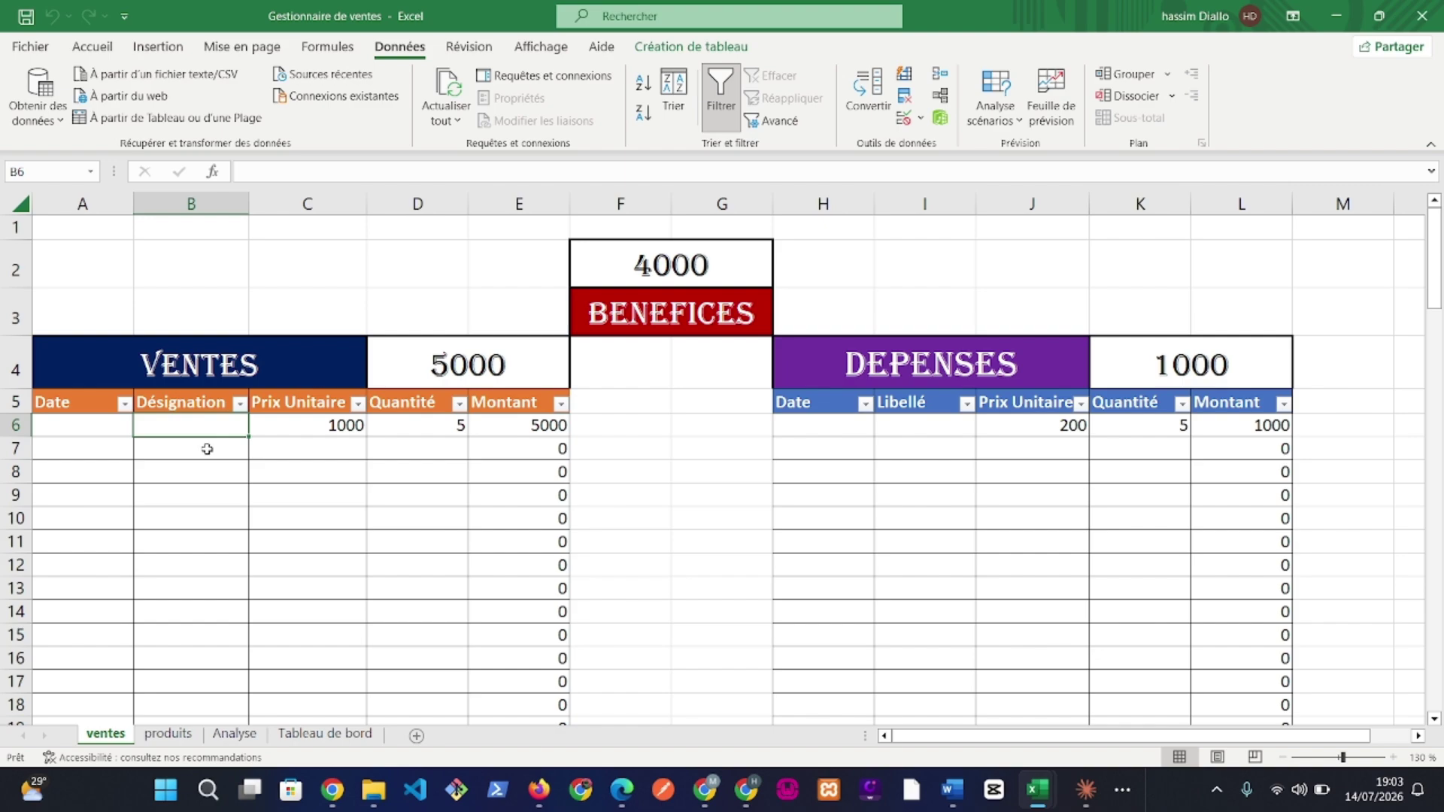
click(206, 449)
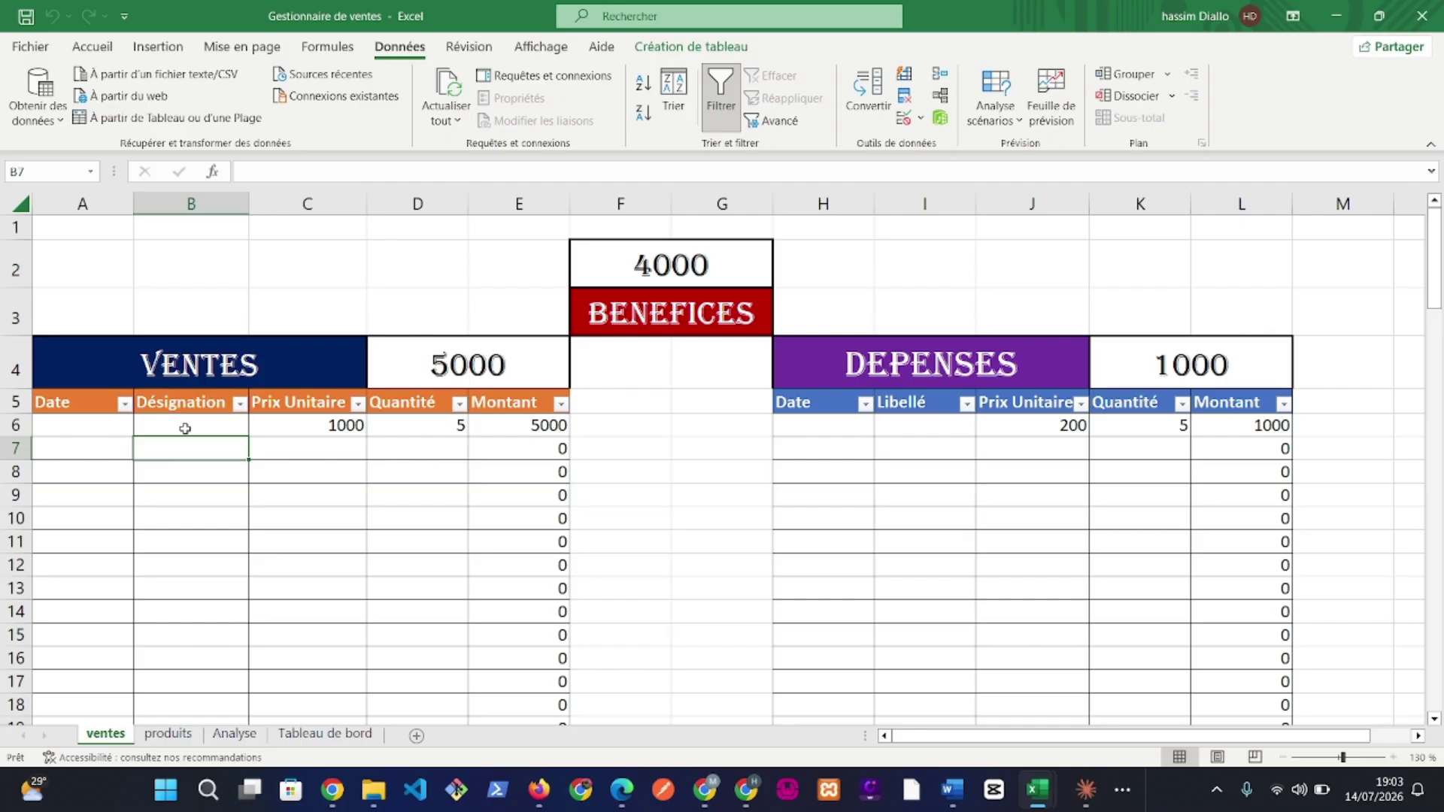
click(184, 427)
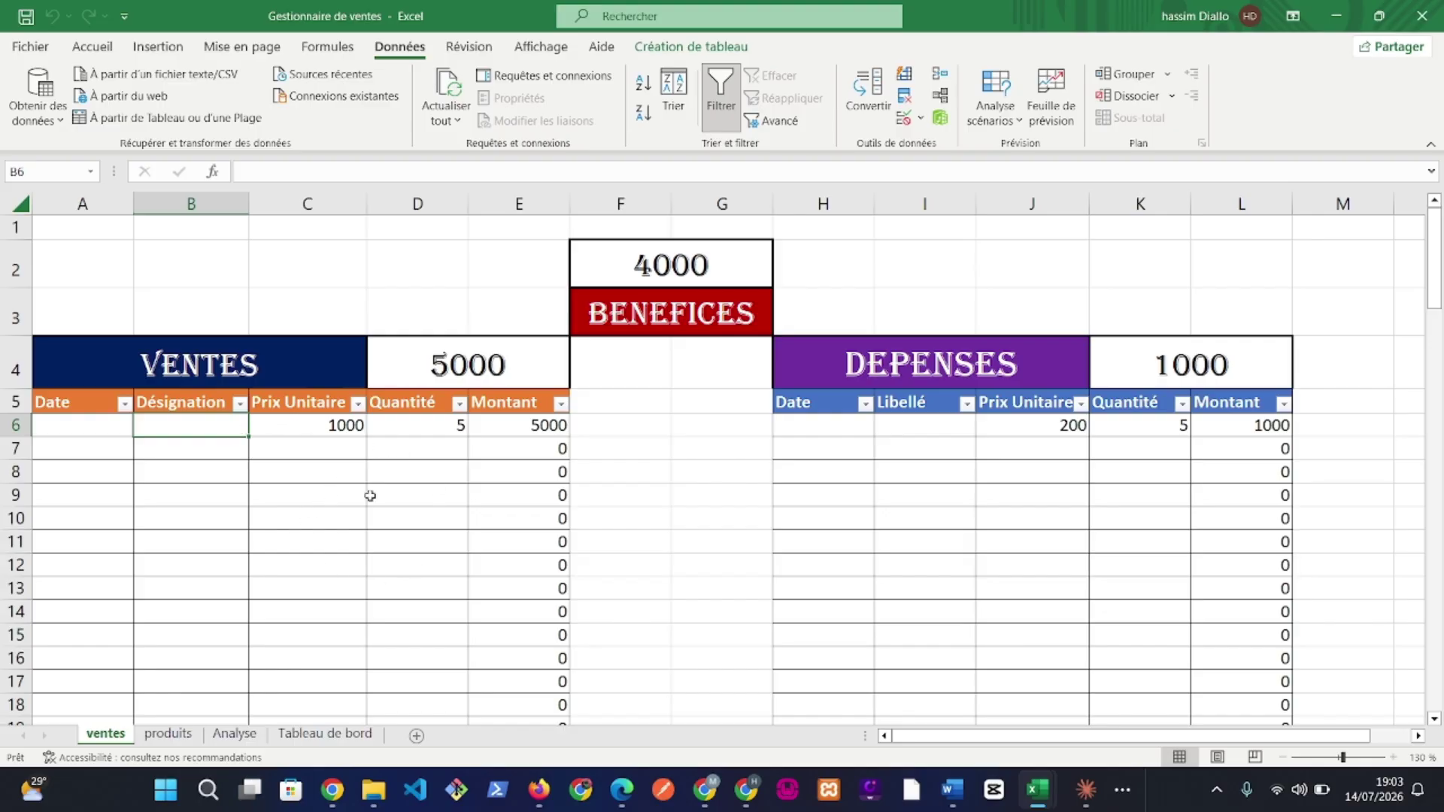
Name the product range A2:A10 on the produits sheet LISTPRODUITS
click(174, 736)
click(276, 670)
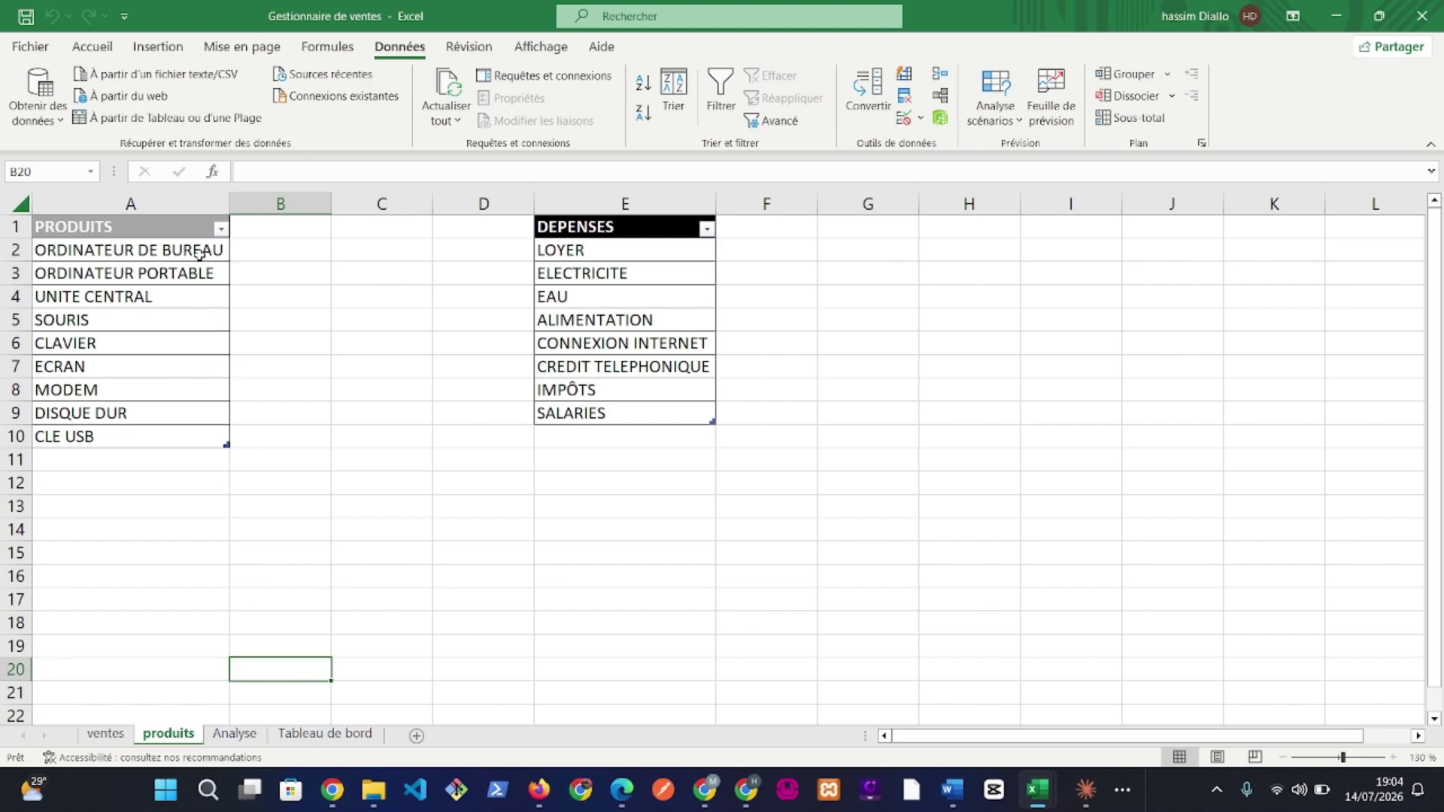
click(176, 249)
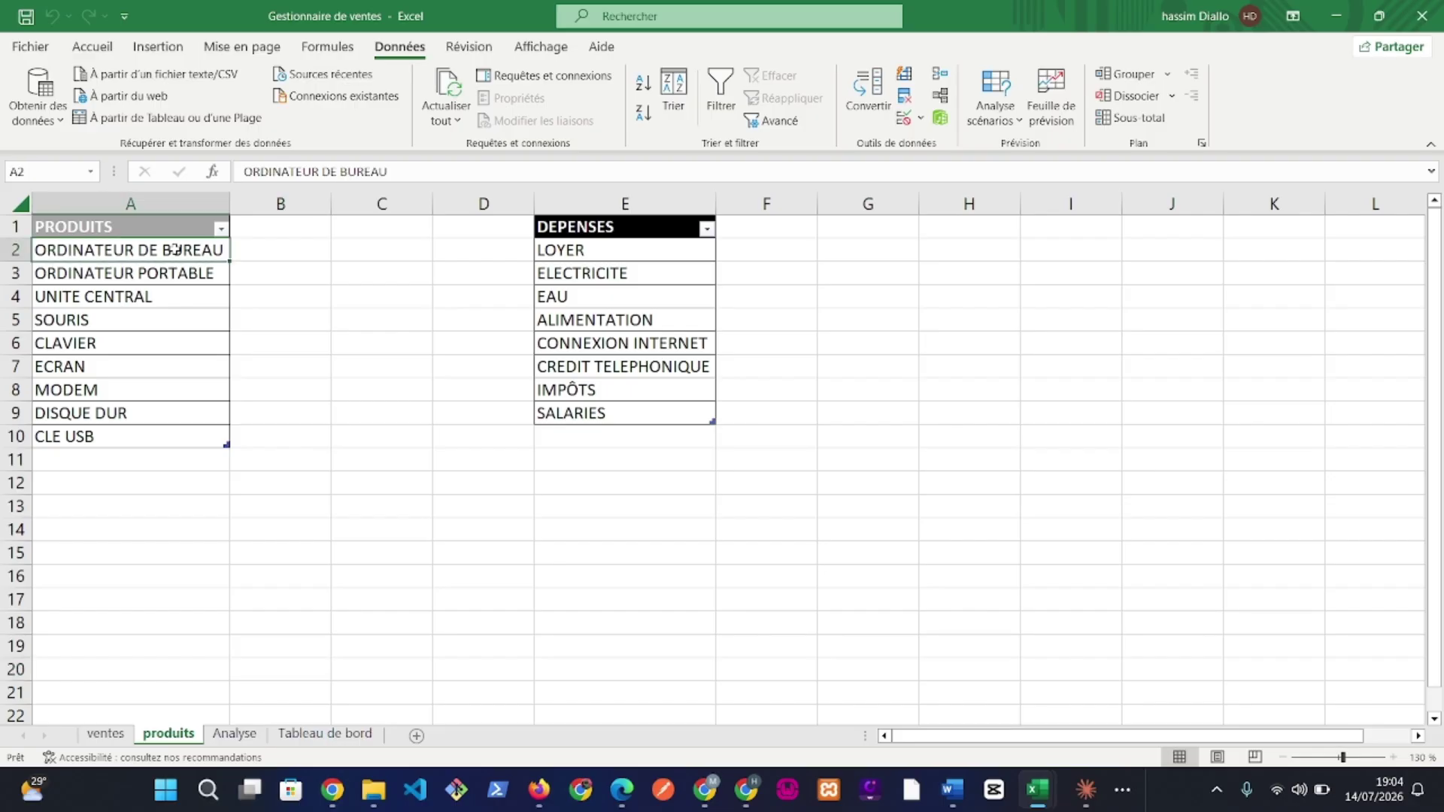
drag(175, 249, 96, 449)
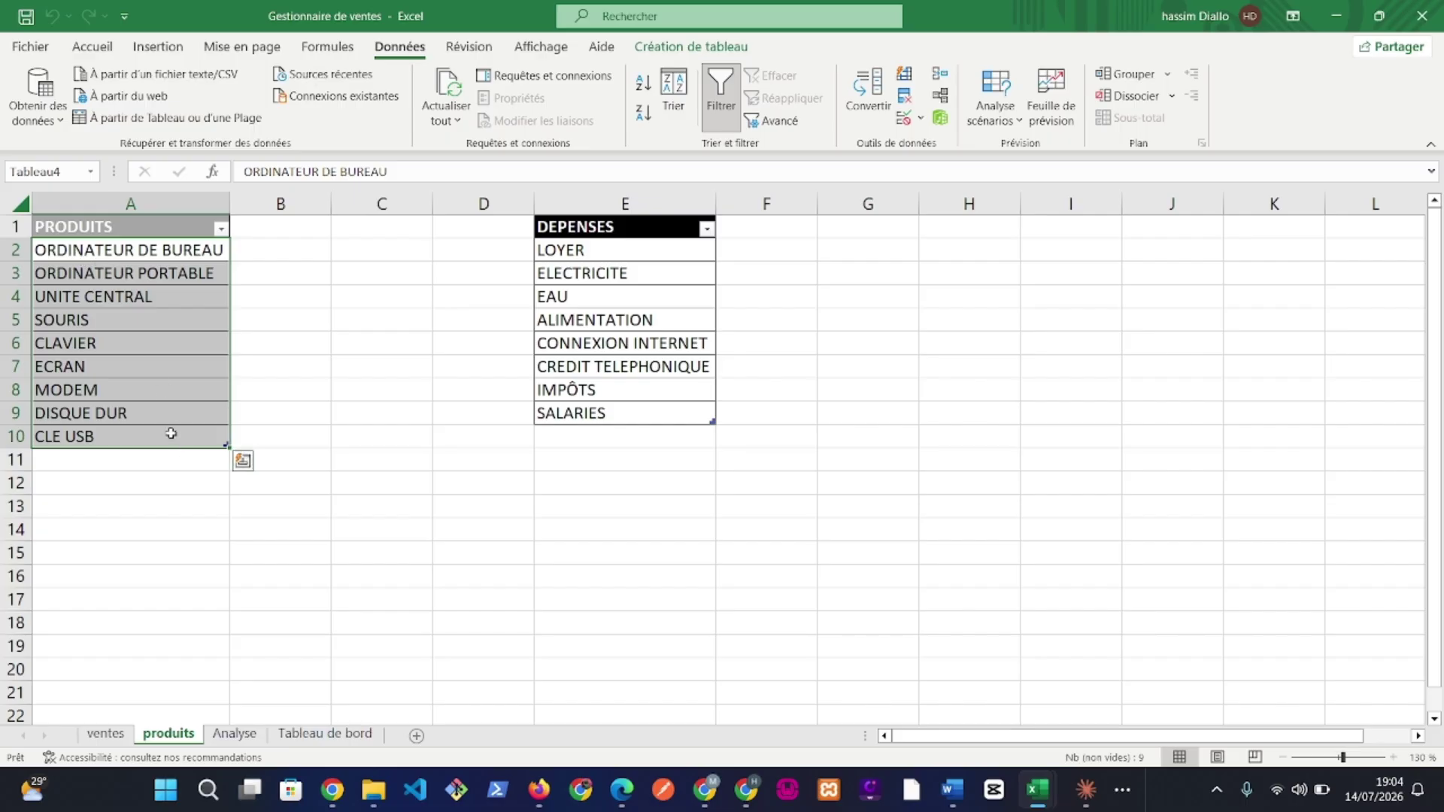
click(69, 172)
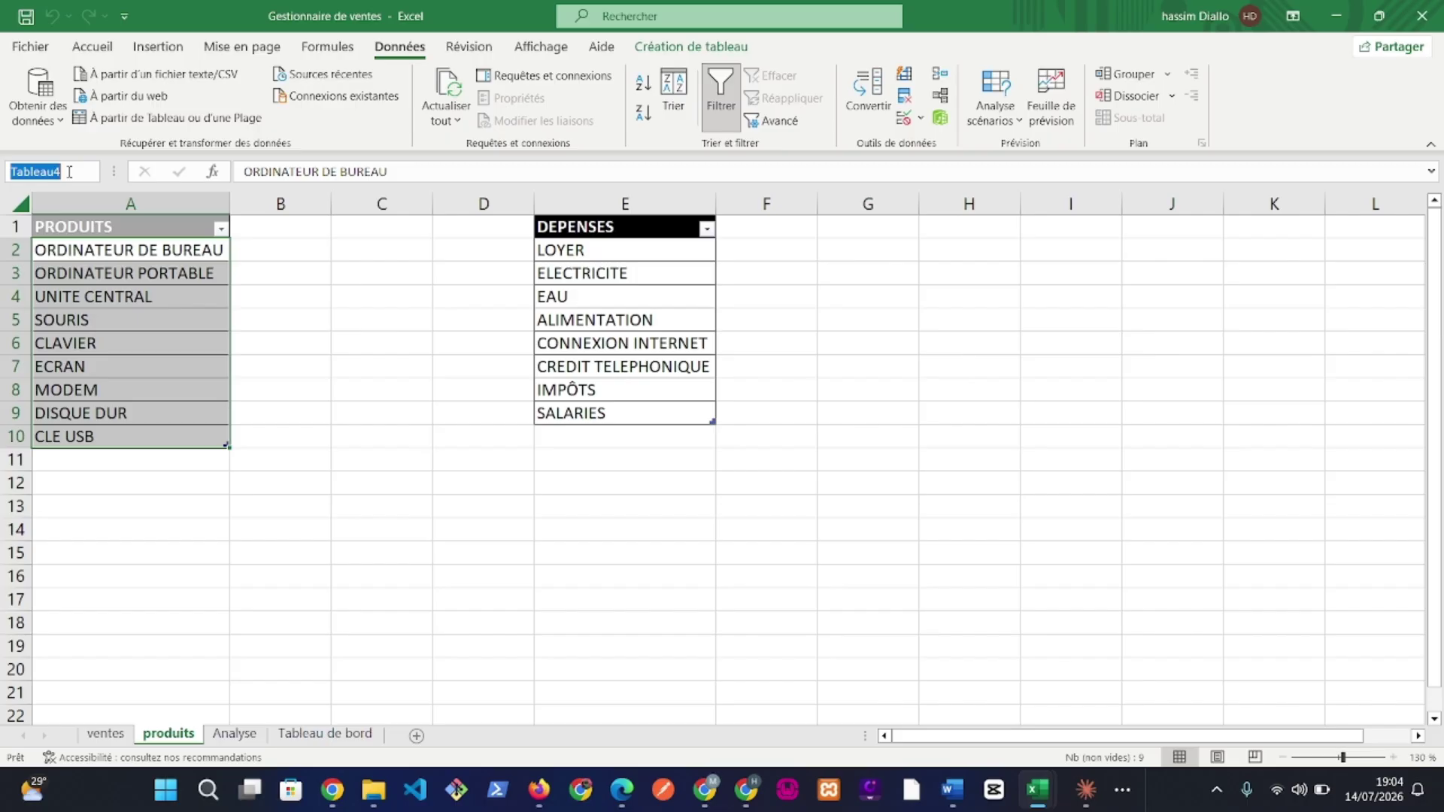
key(BackSpace)
text(L)
text(IST)
text(PROD)
text(UITS)
key(Return)
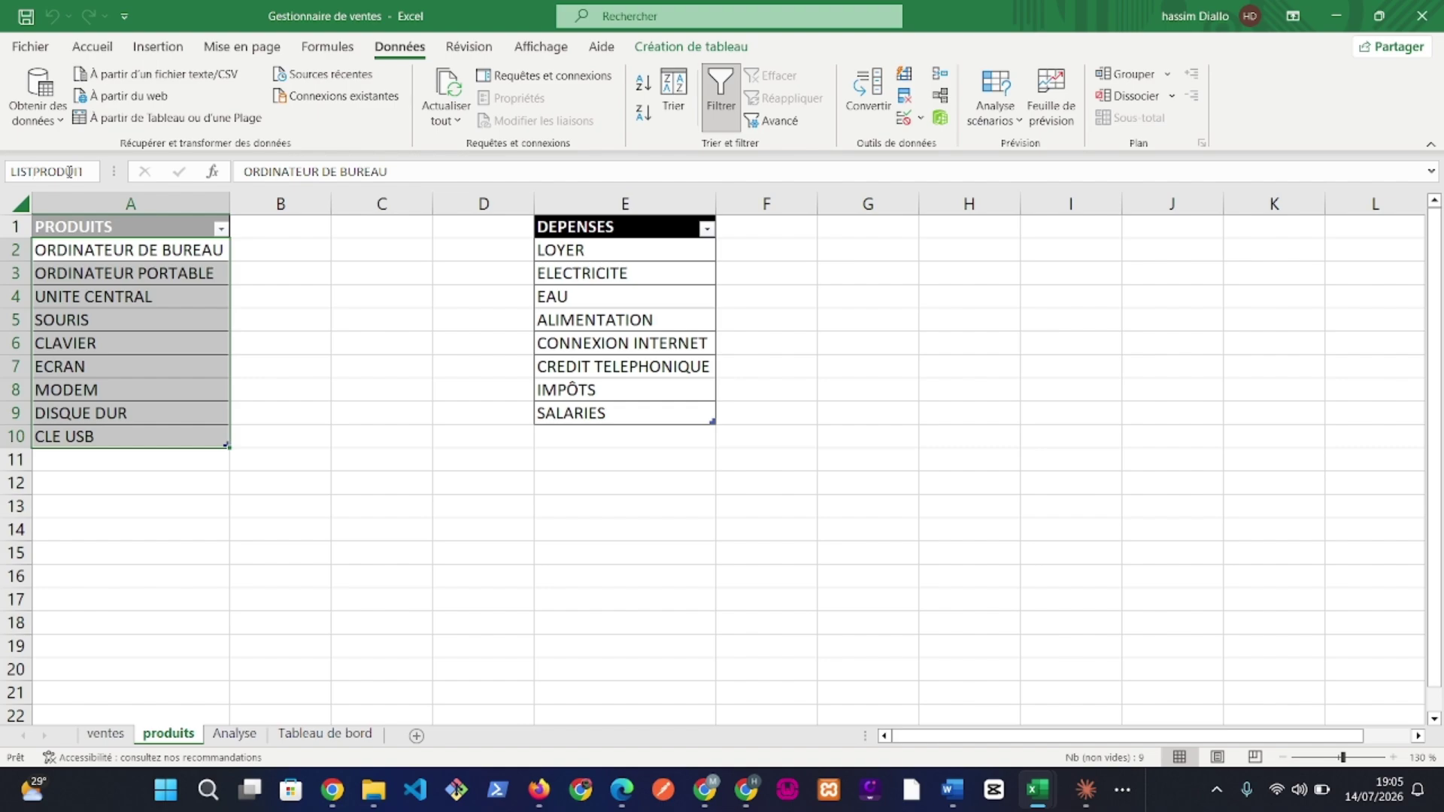
text(_)
key(BackSpace)
key(BackSpace)
key(Return)
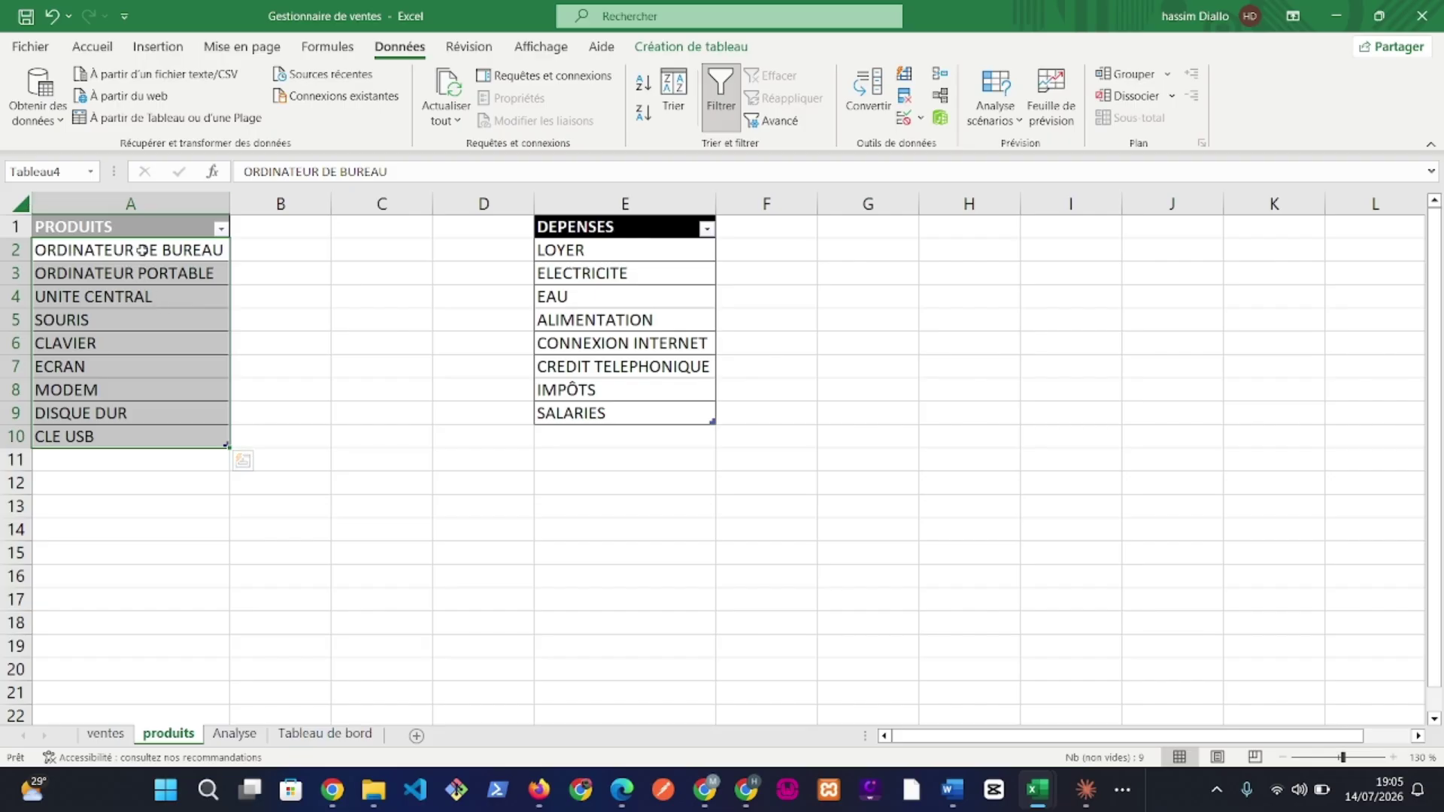
drag(142, 251, 119, 439)
Open data validation for the first Désignation cell, B6, on the ventes sheet and set the allowed type to Liste
click(106, 735)
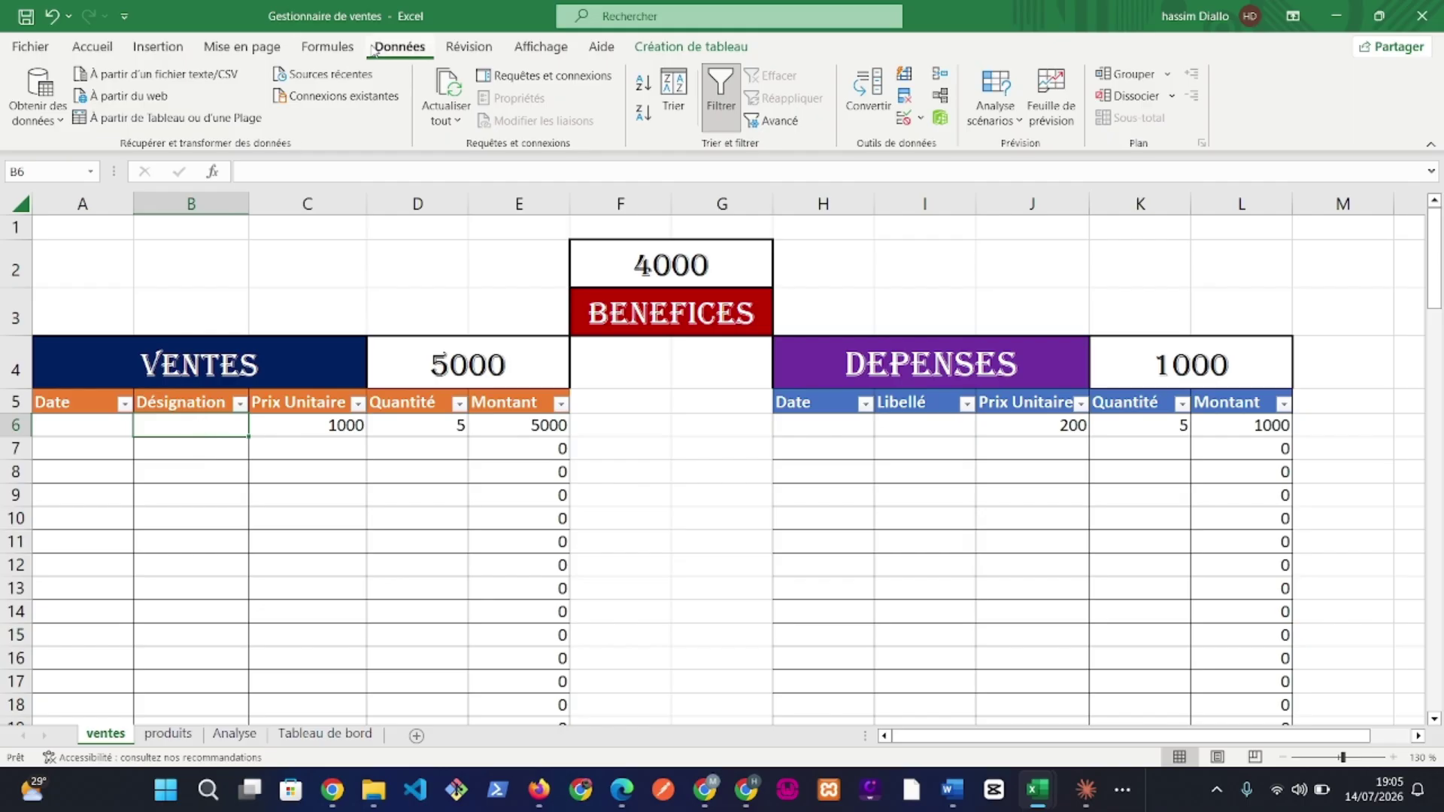
click(327, 46)
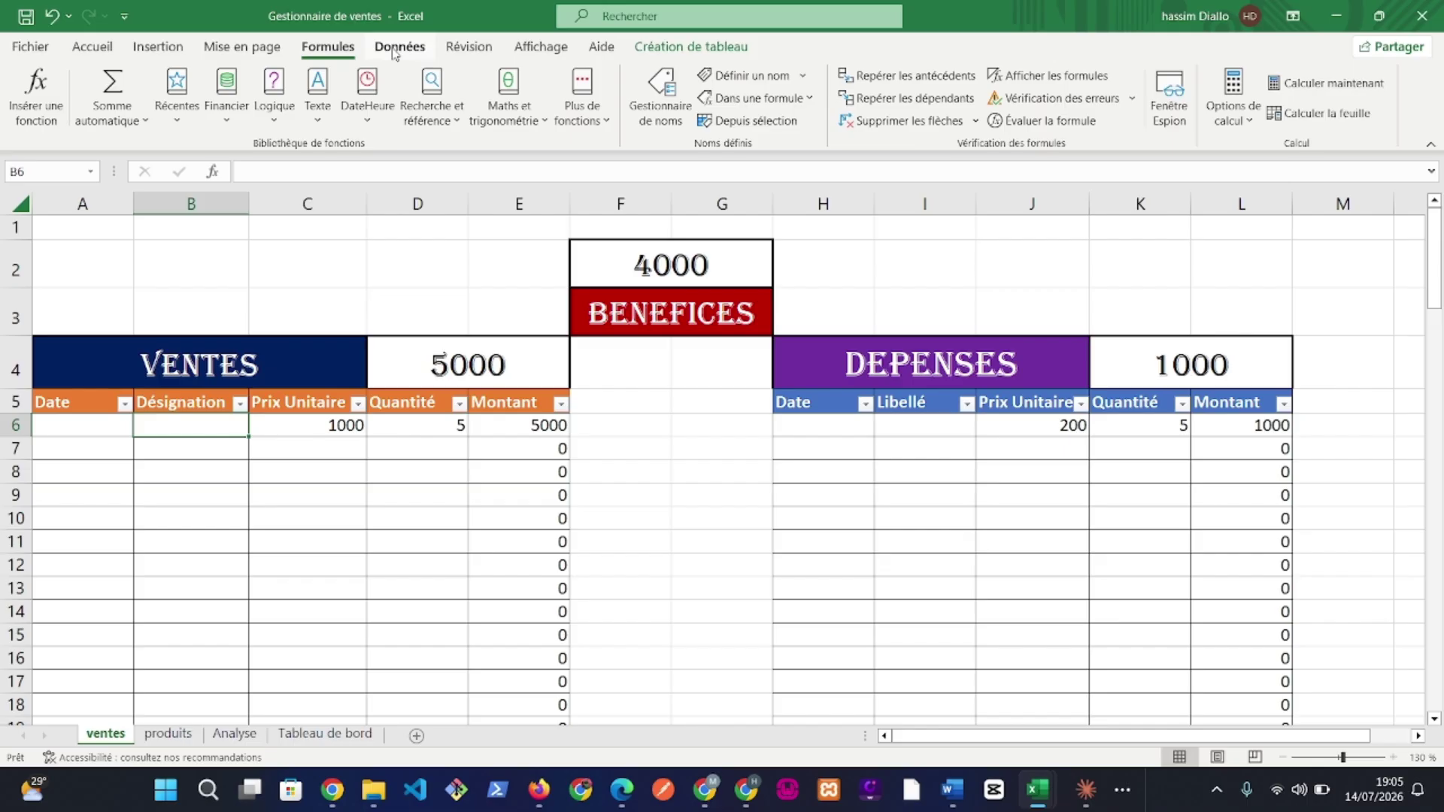
click(395, 50)
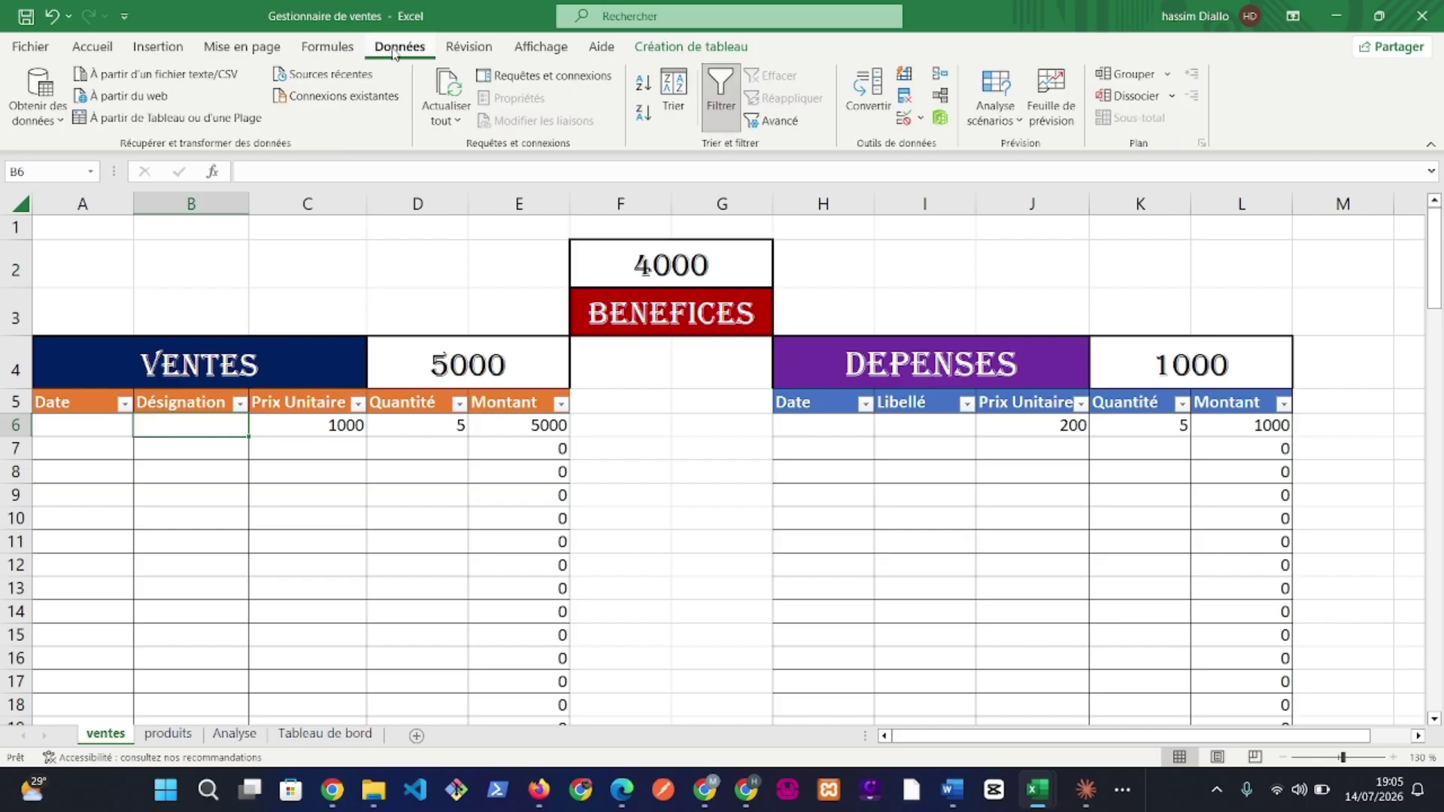
click(922, 122)
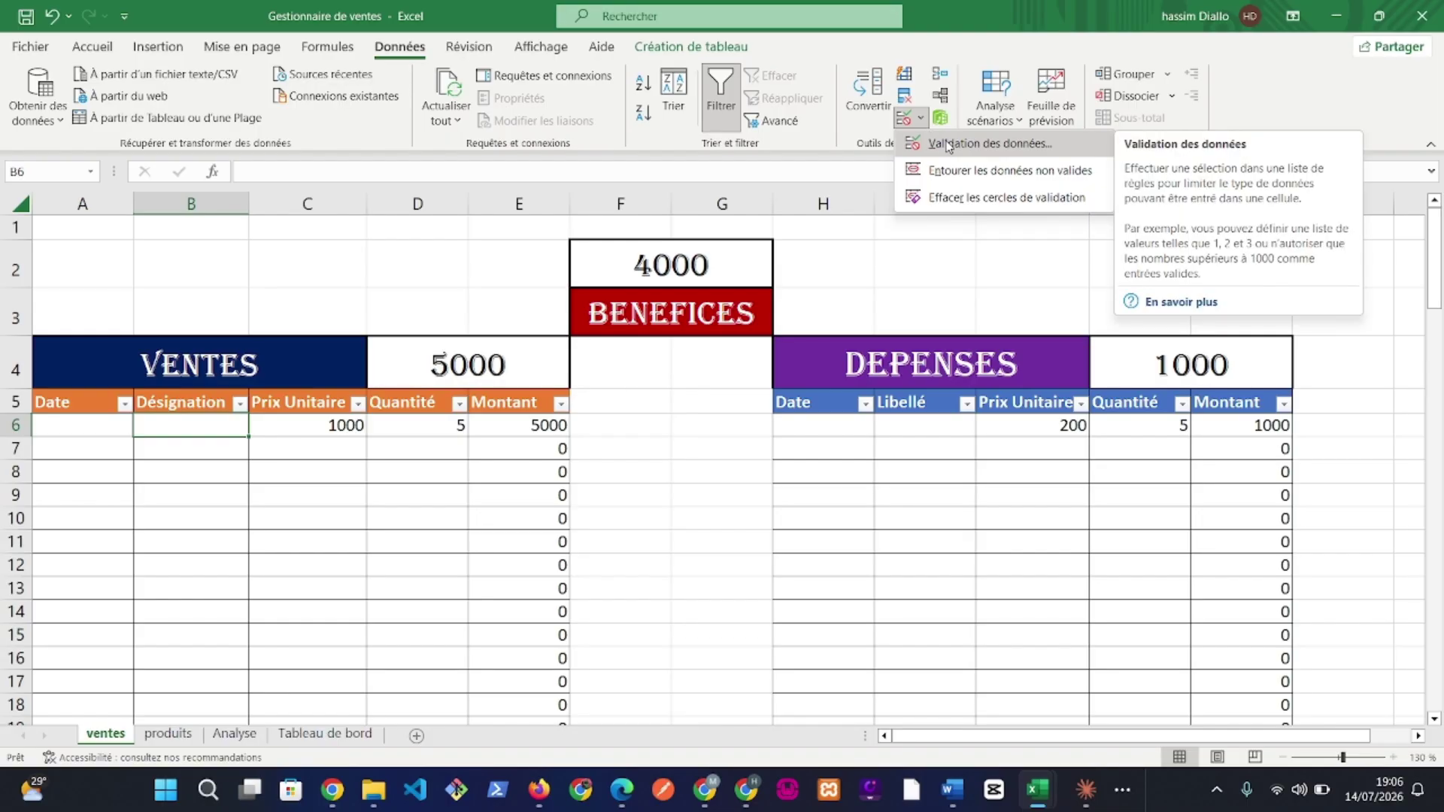
click(948, 144)
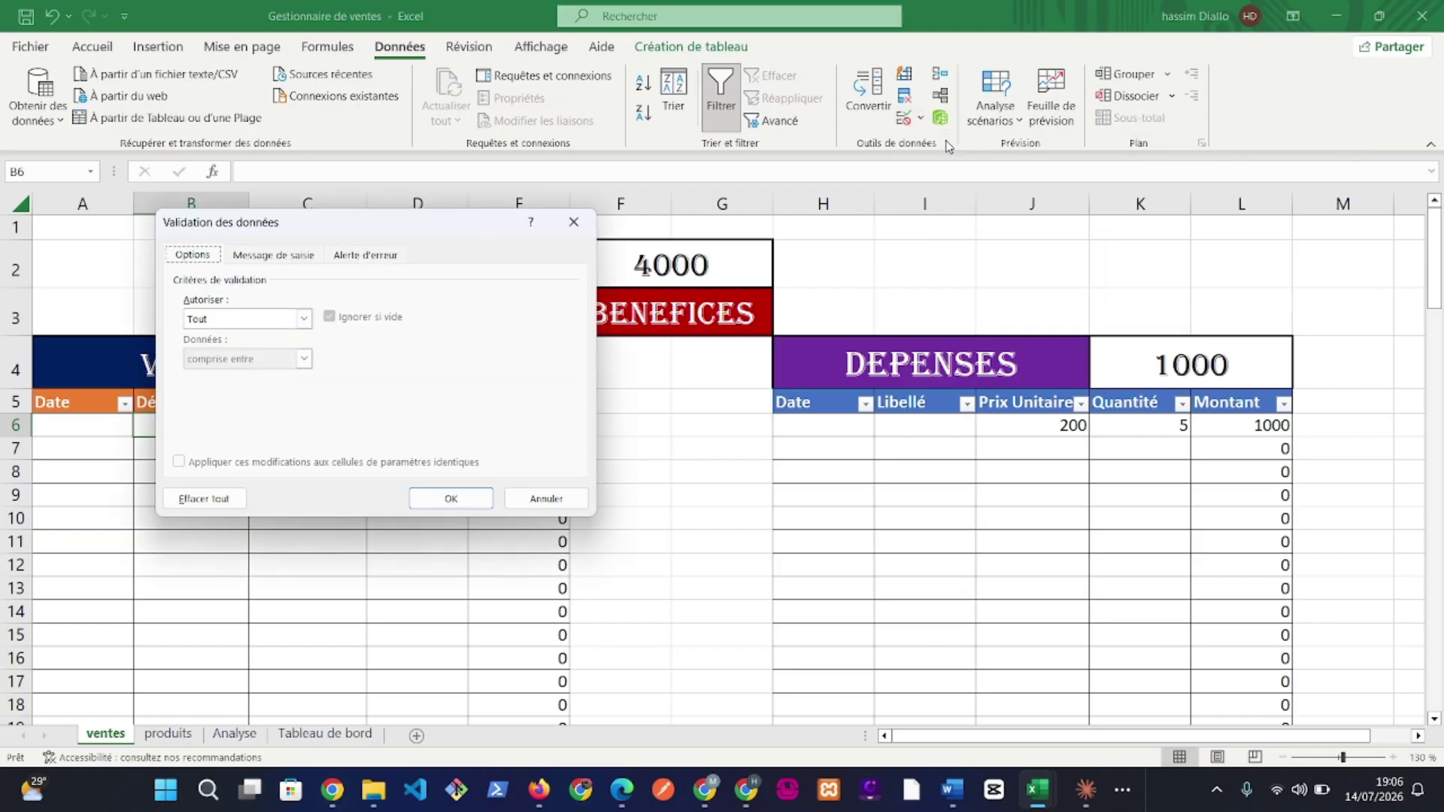
drag(420, 224, 714, 261)
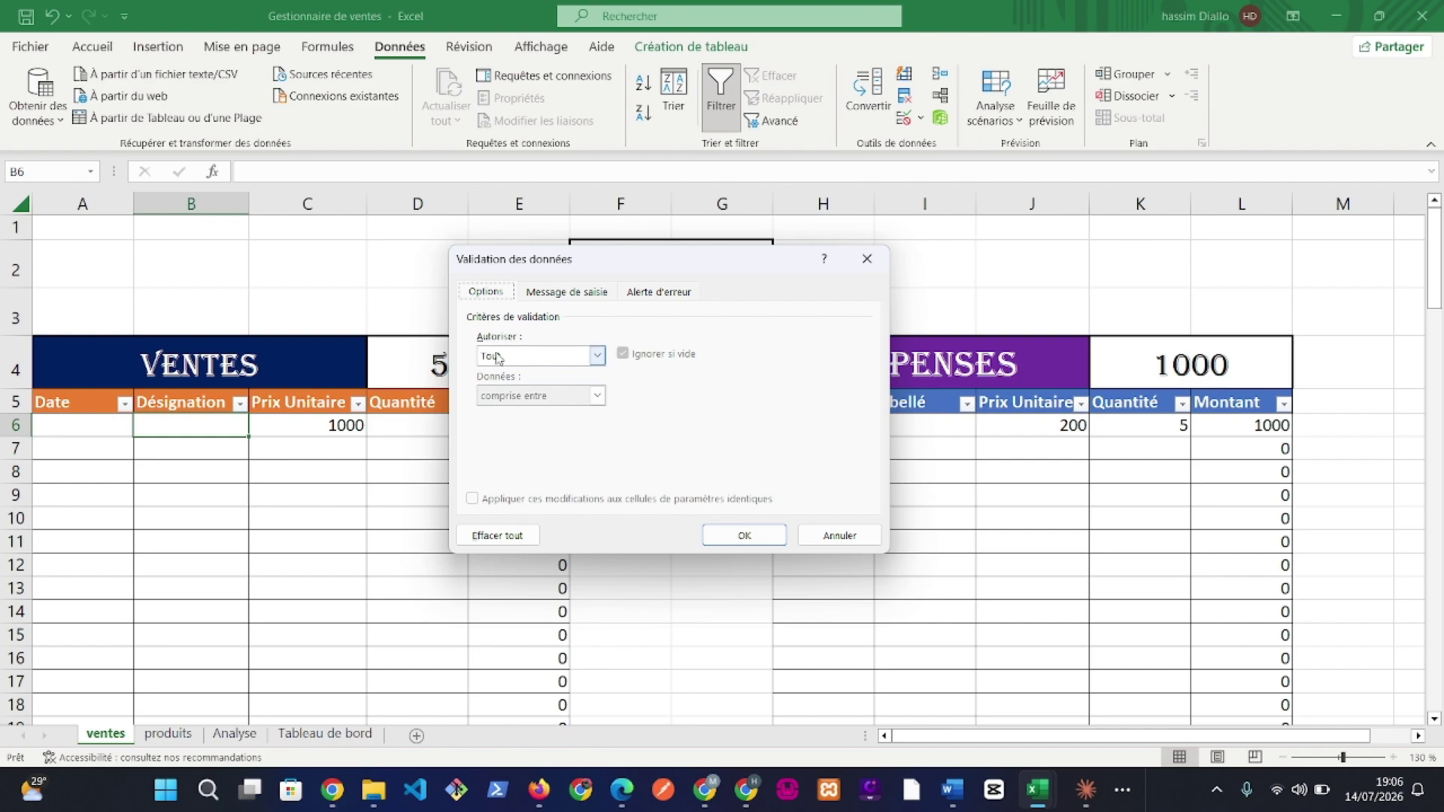
click(596, 358)
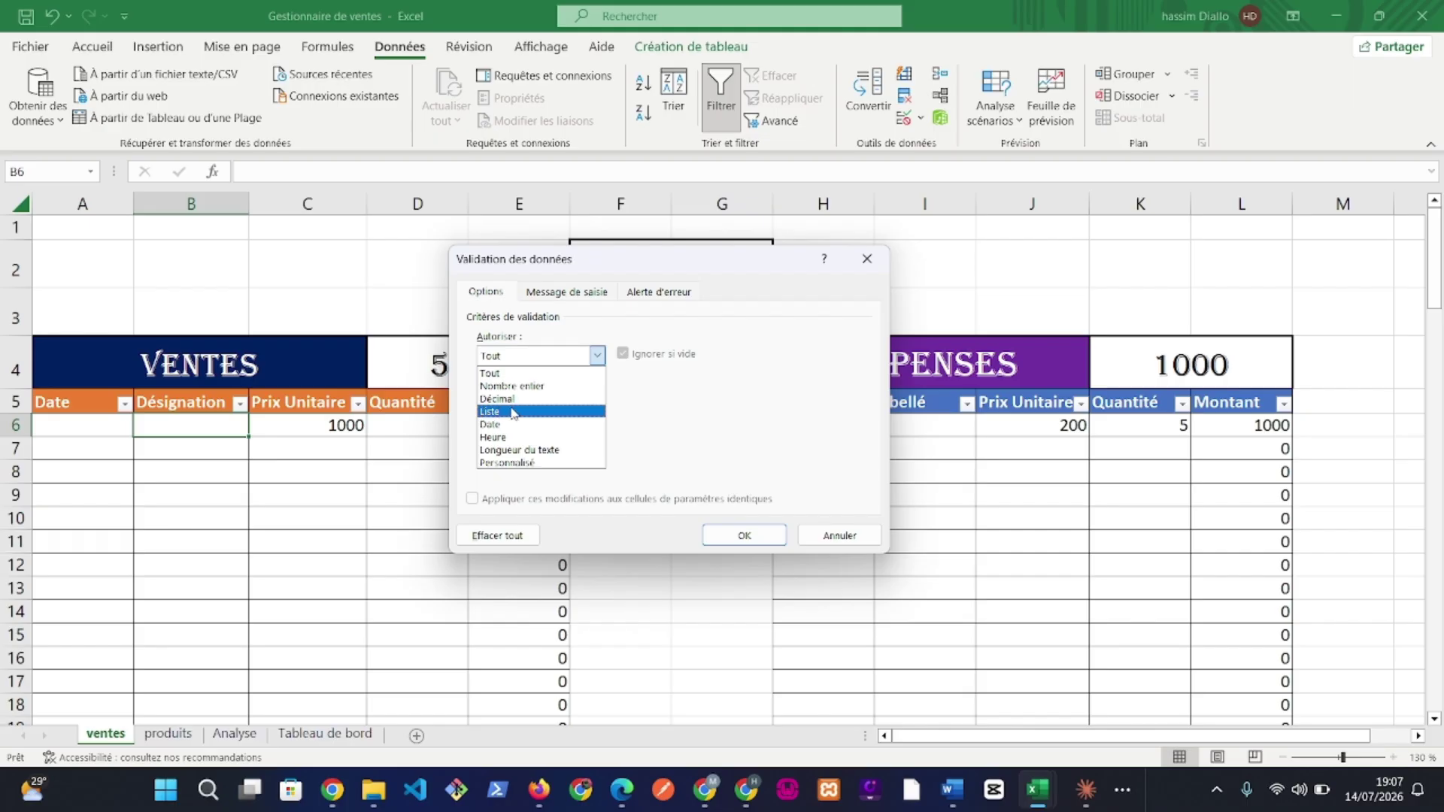
click(513, 413)
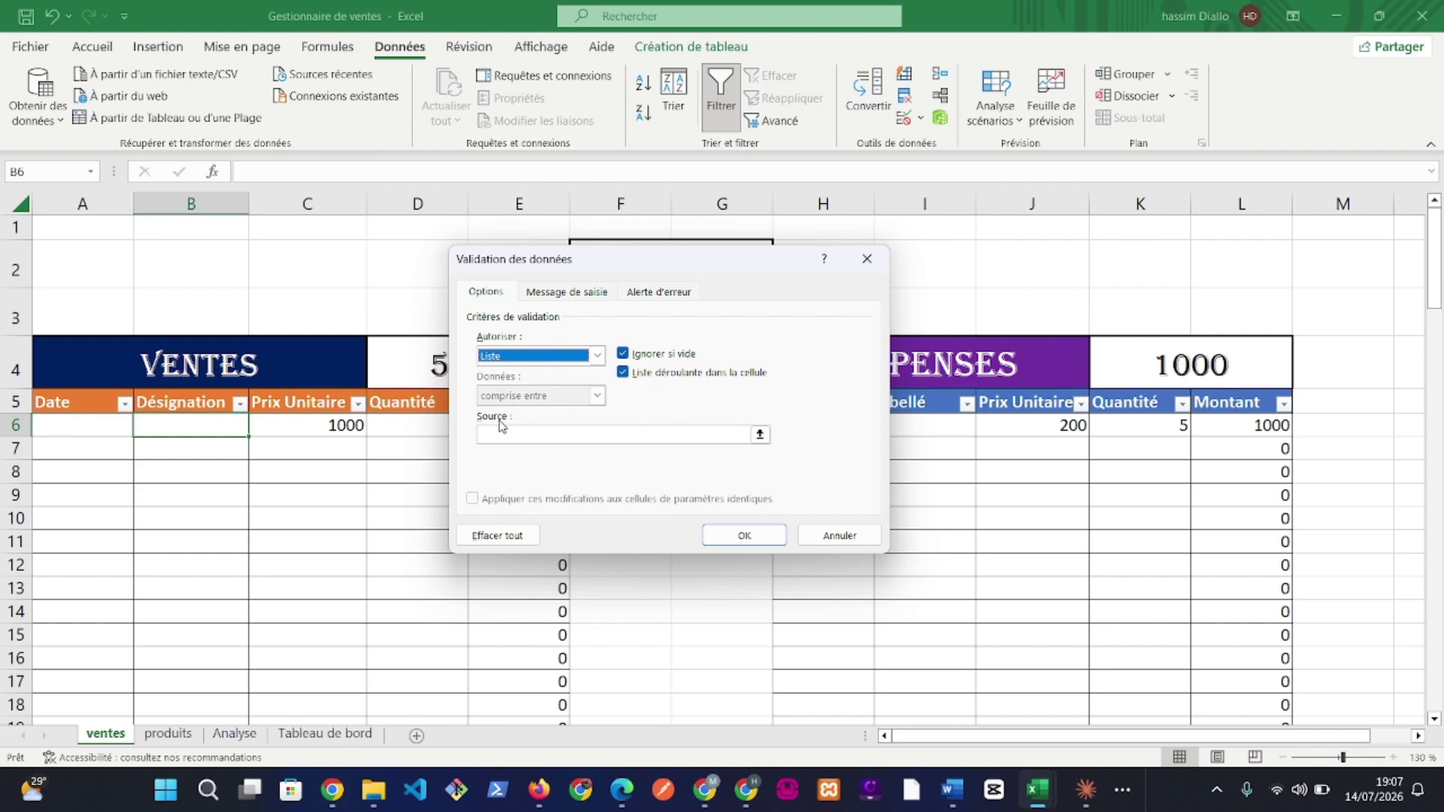
click(504, 434)
click(506, 435)
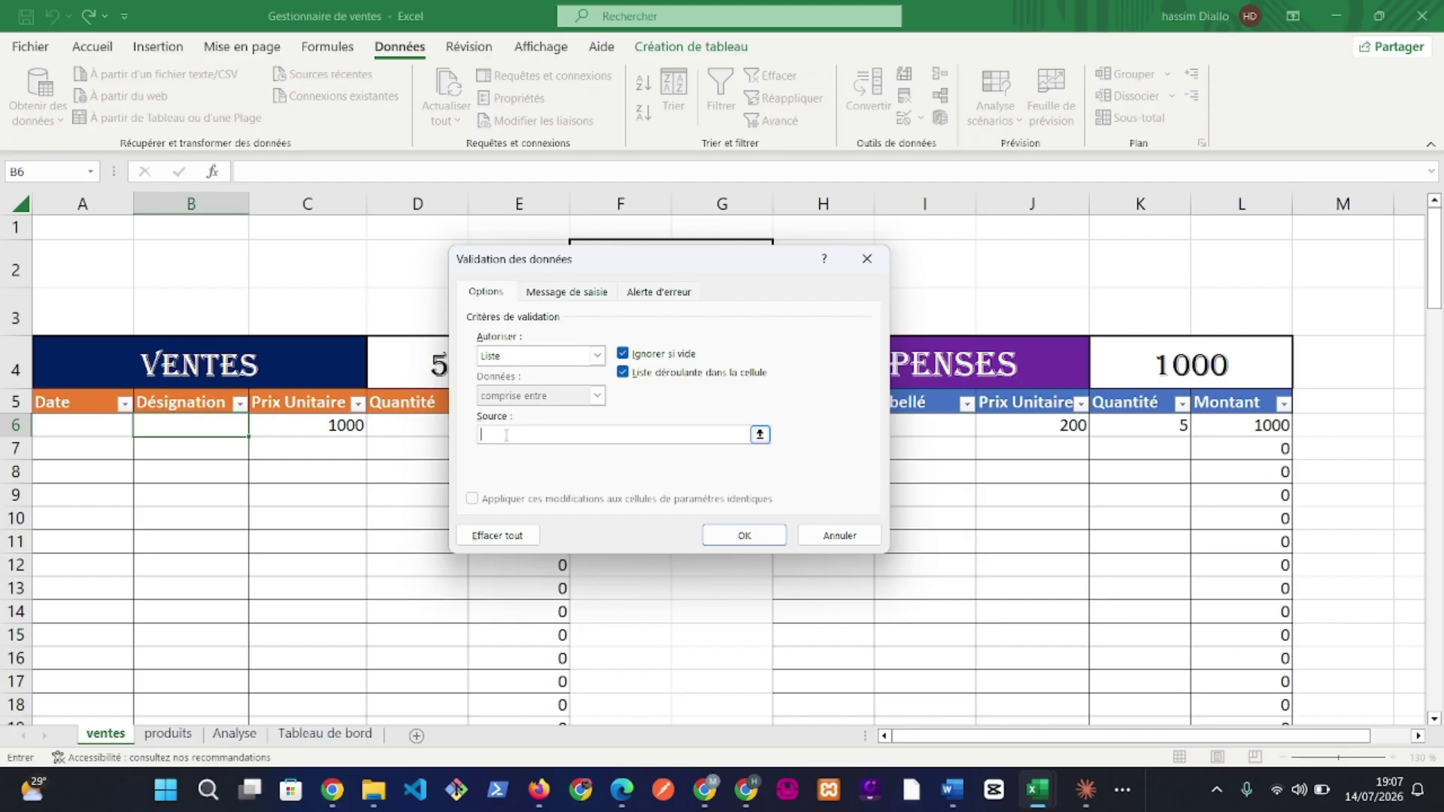
text(=)
key(F3)
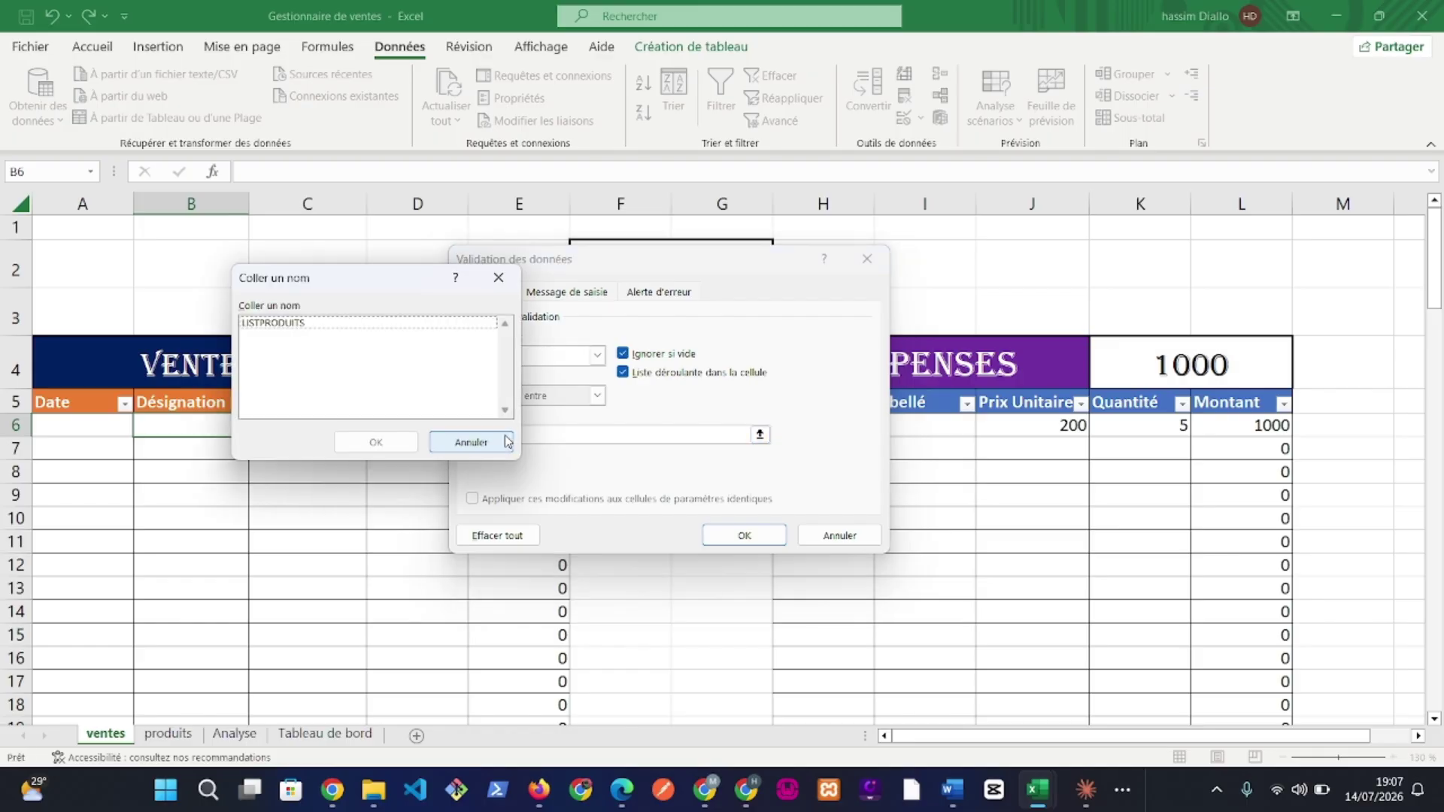
drag(396, 289, 759, 328)
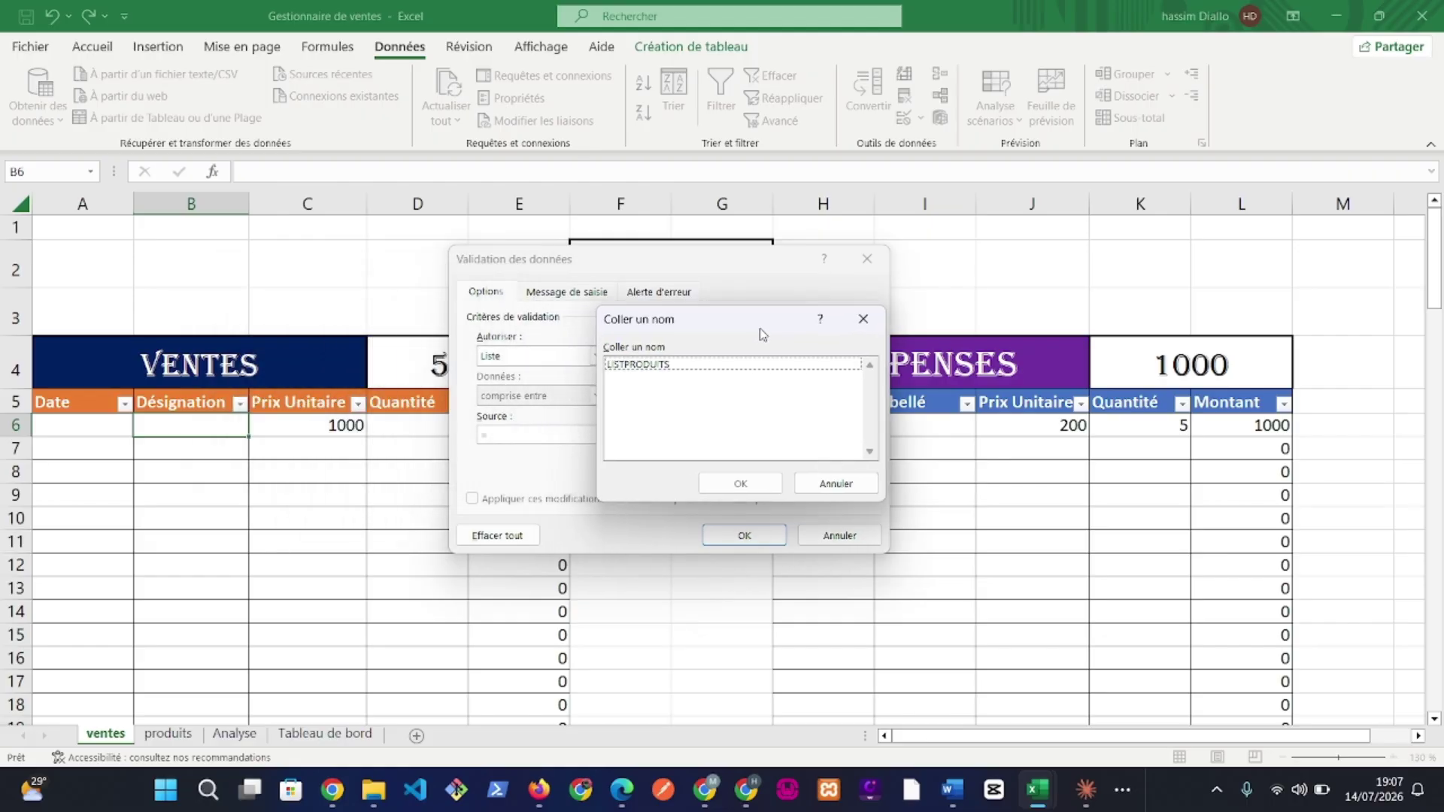
click(675, 366)
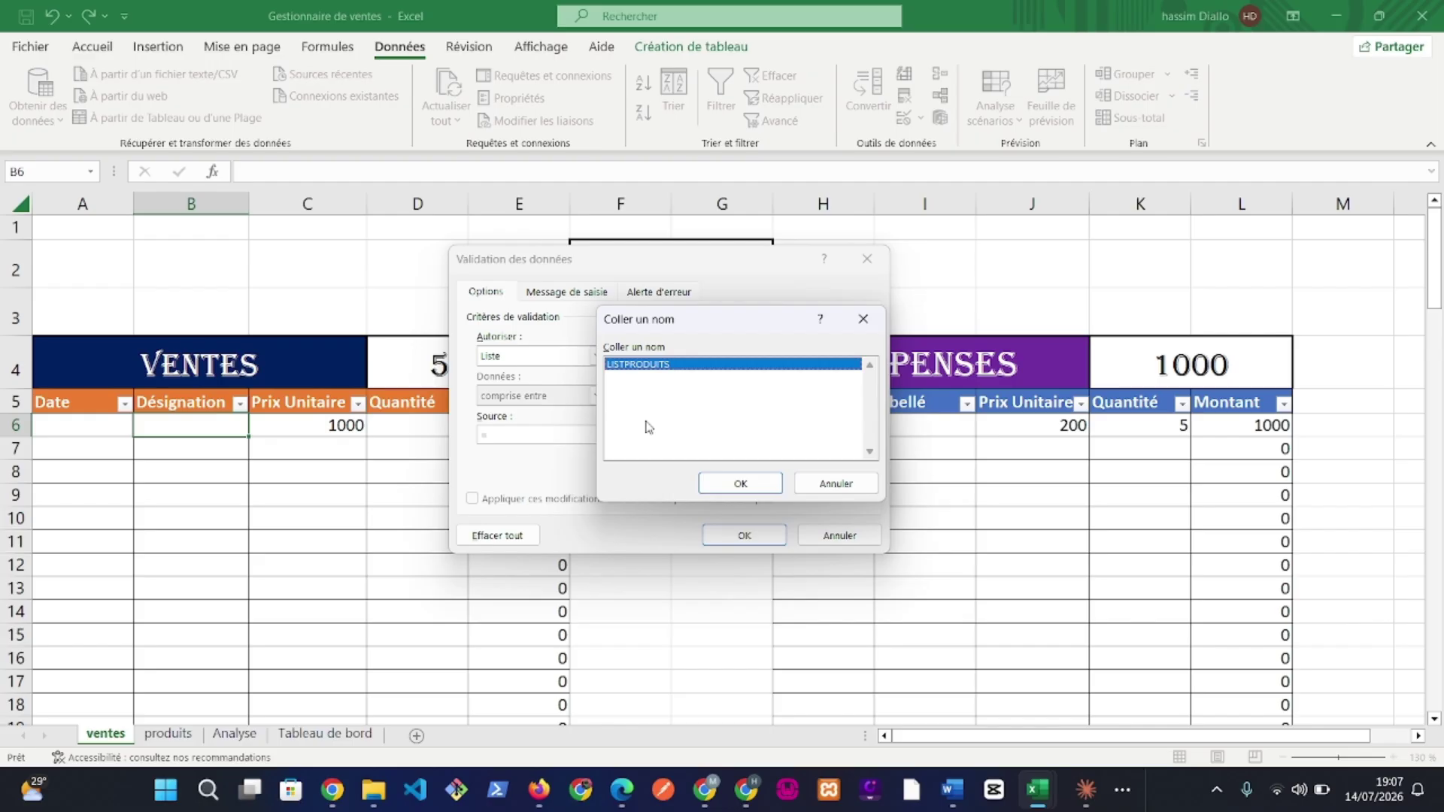
click(875, 324)
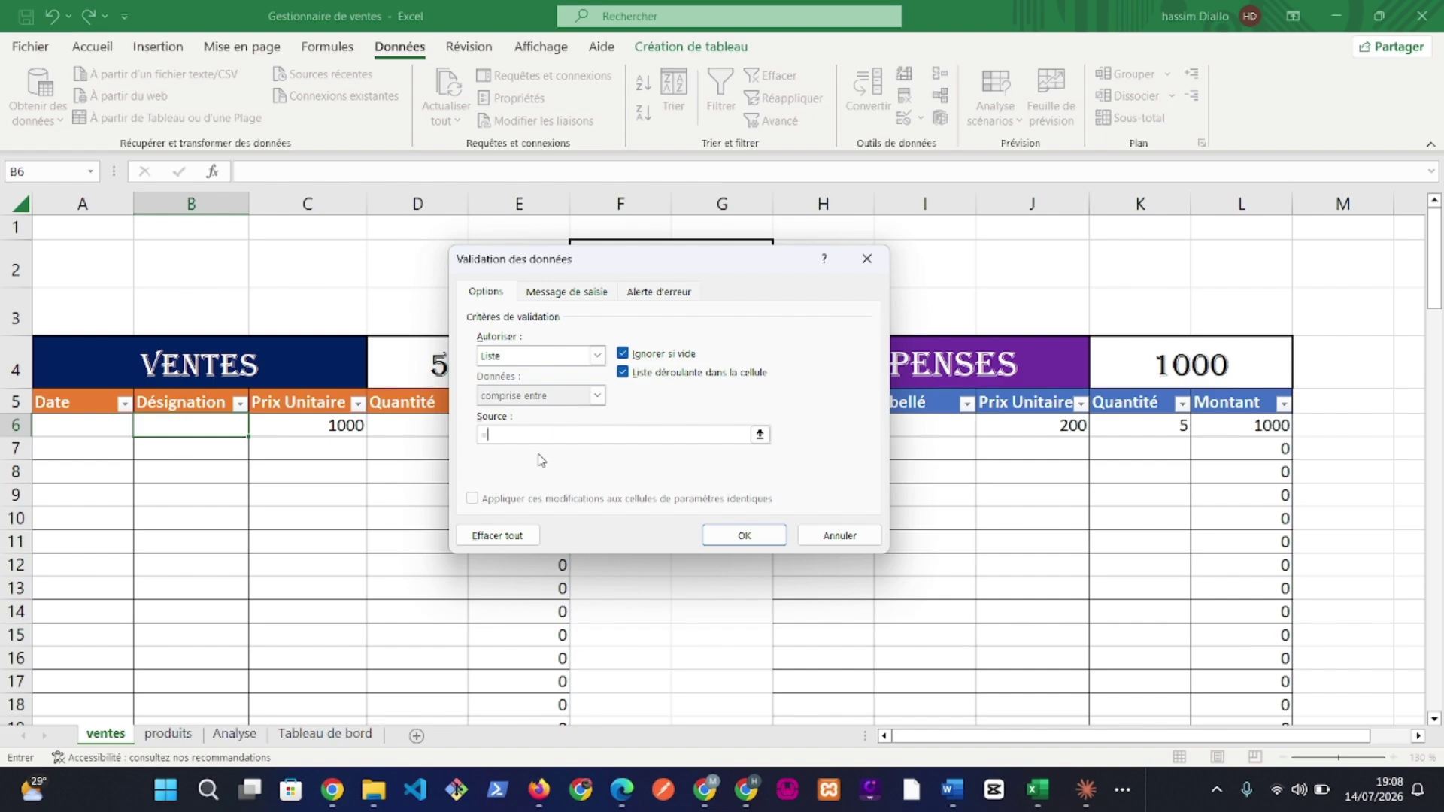
key(BackSpace)
Set the validation list's source to =LISTPRODUITS and apply the rule to B6
text(=LISTPRODUITS)
click(727, 538)
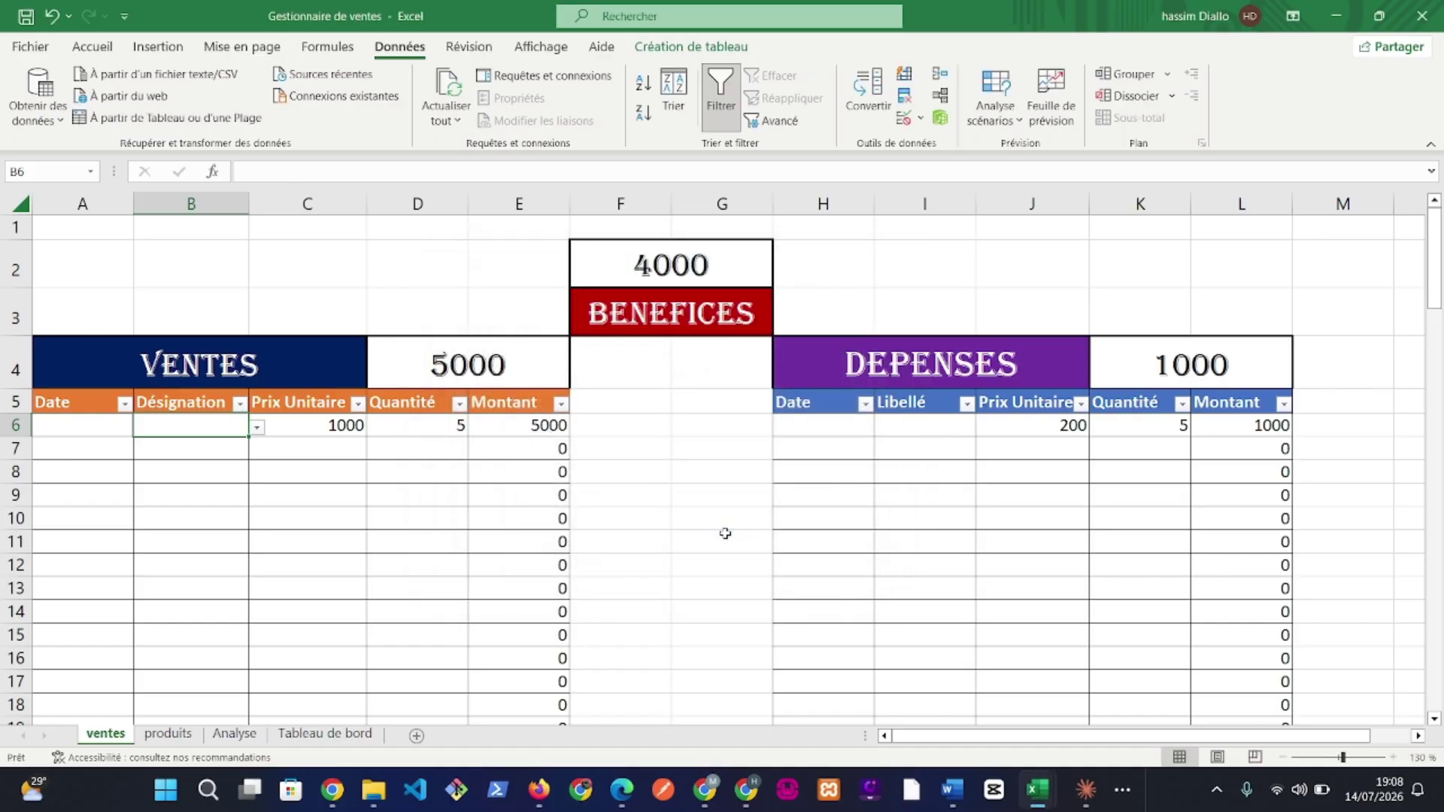
Check the choices in the B6 dropdown against the product list on the produits sheet
click(258, 427)
click(258, 427)
click(257, 428)
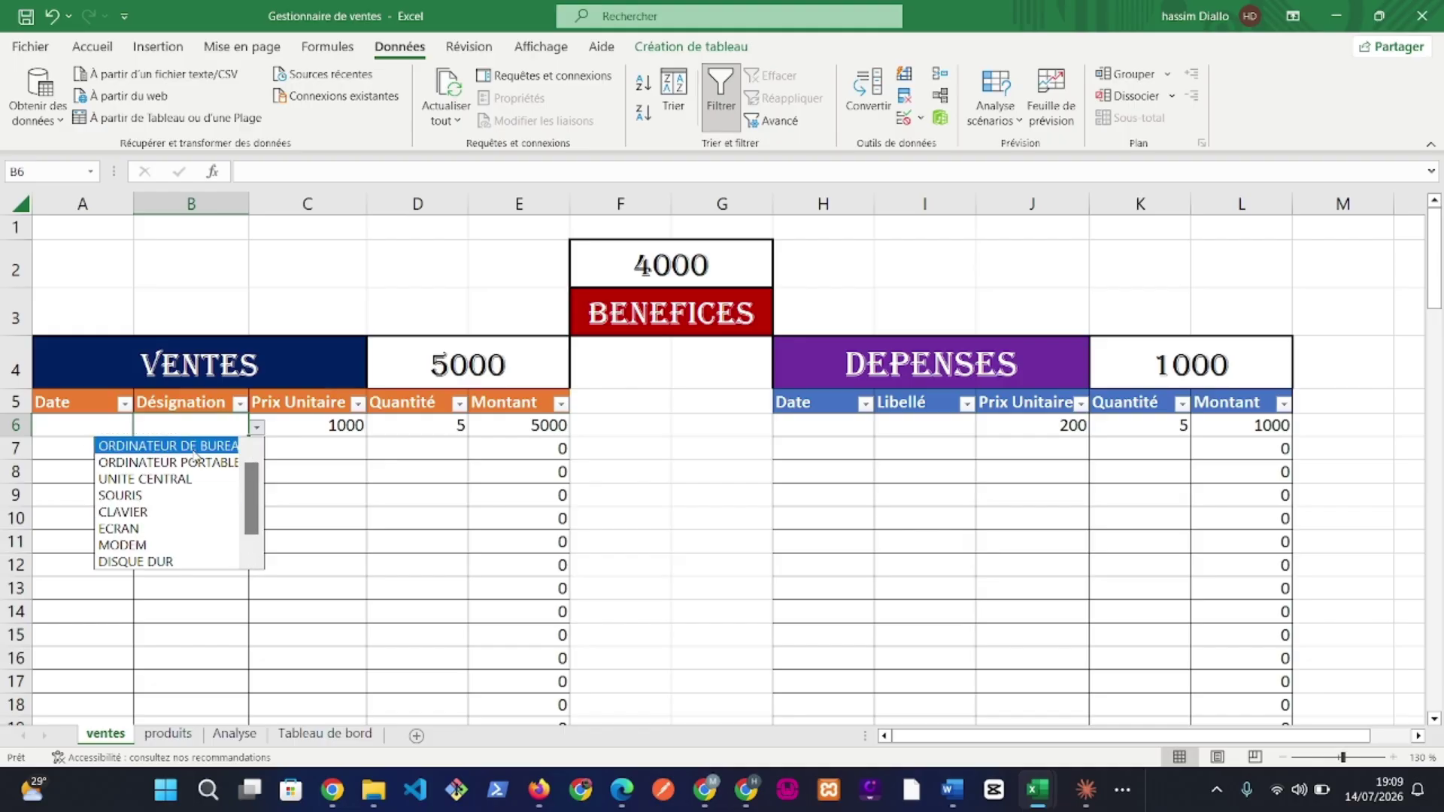
click(182, 732)
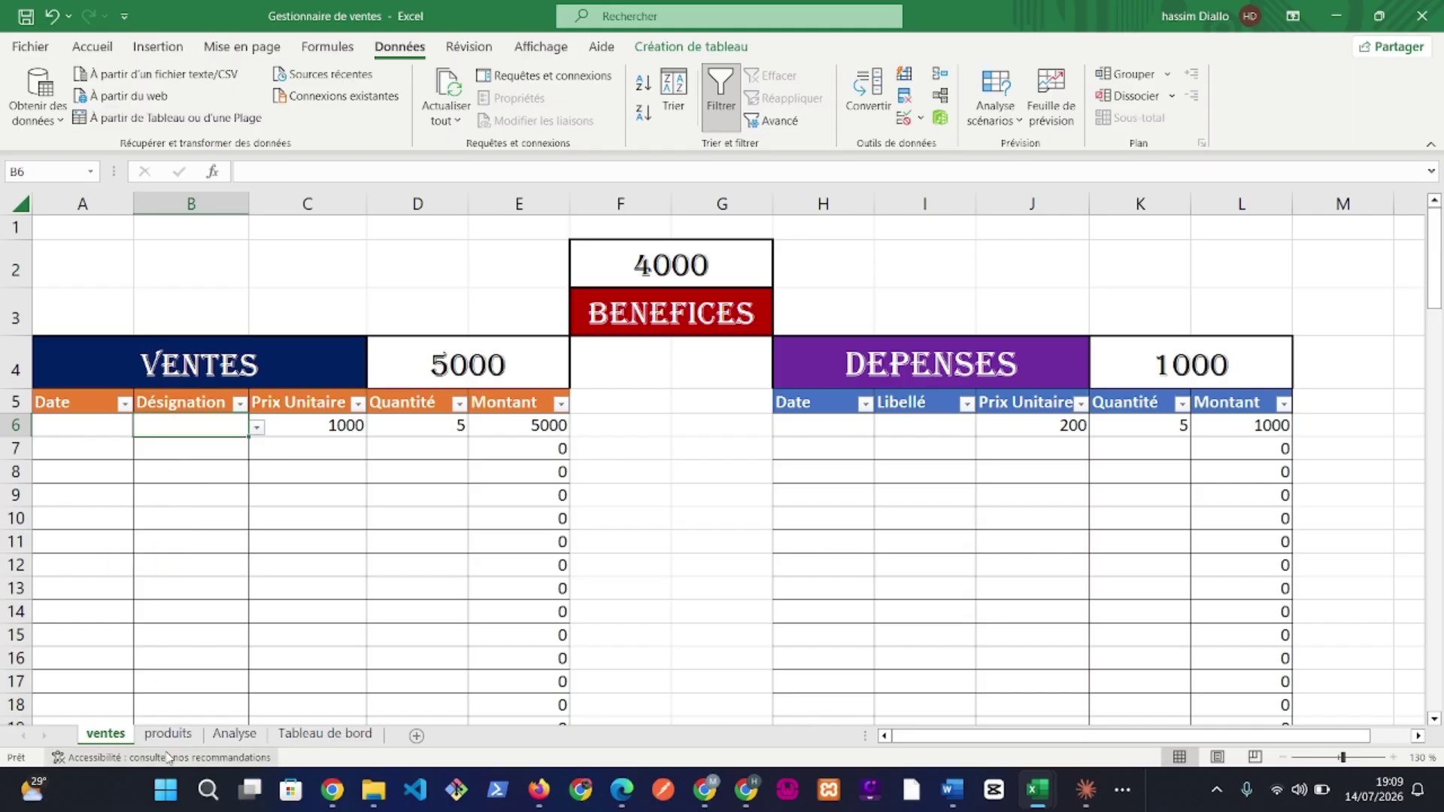
click(168, 737)
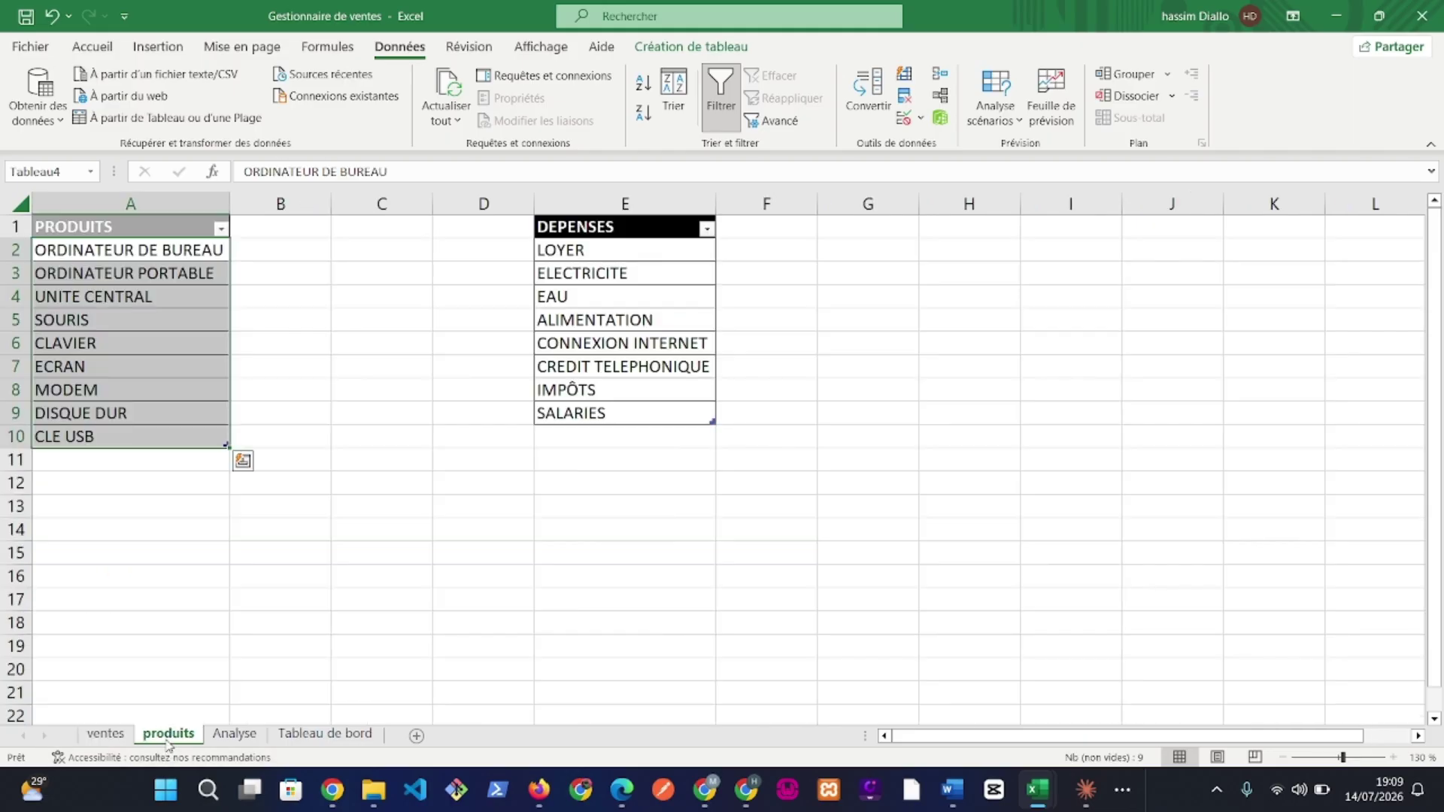
drag(99, 246, 97, 444)
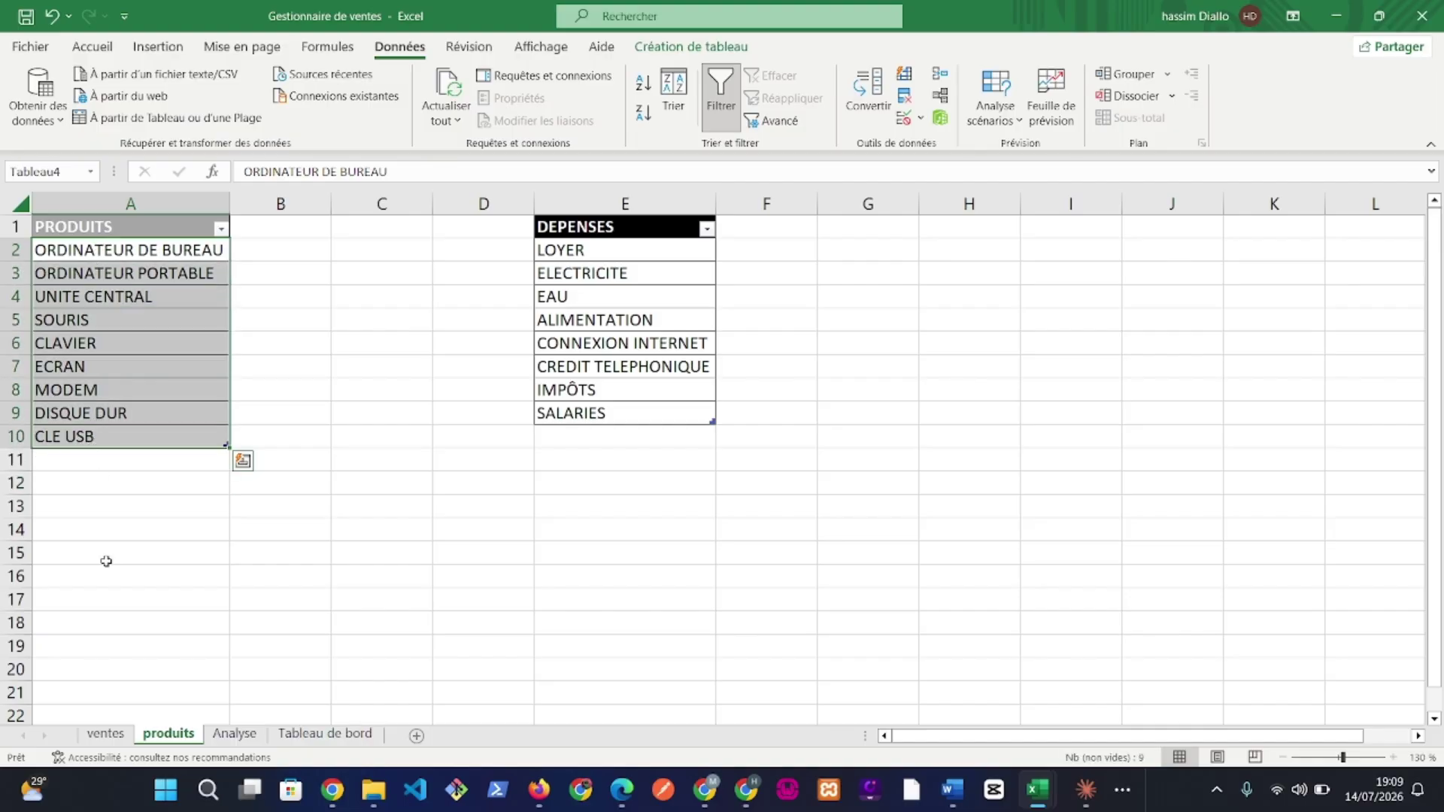
click(96, 737)
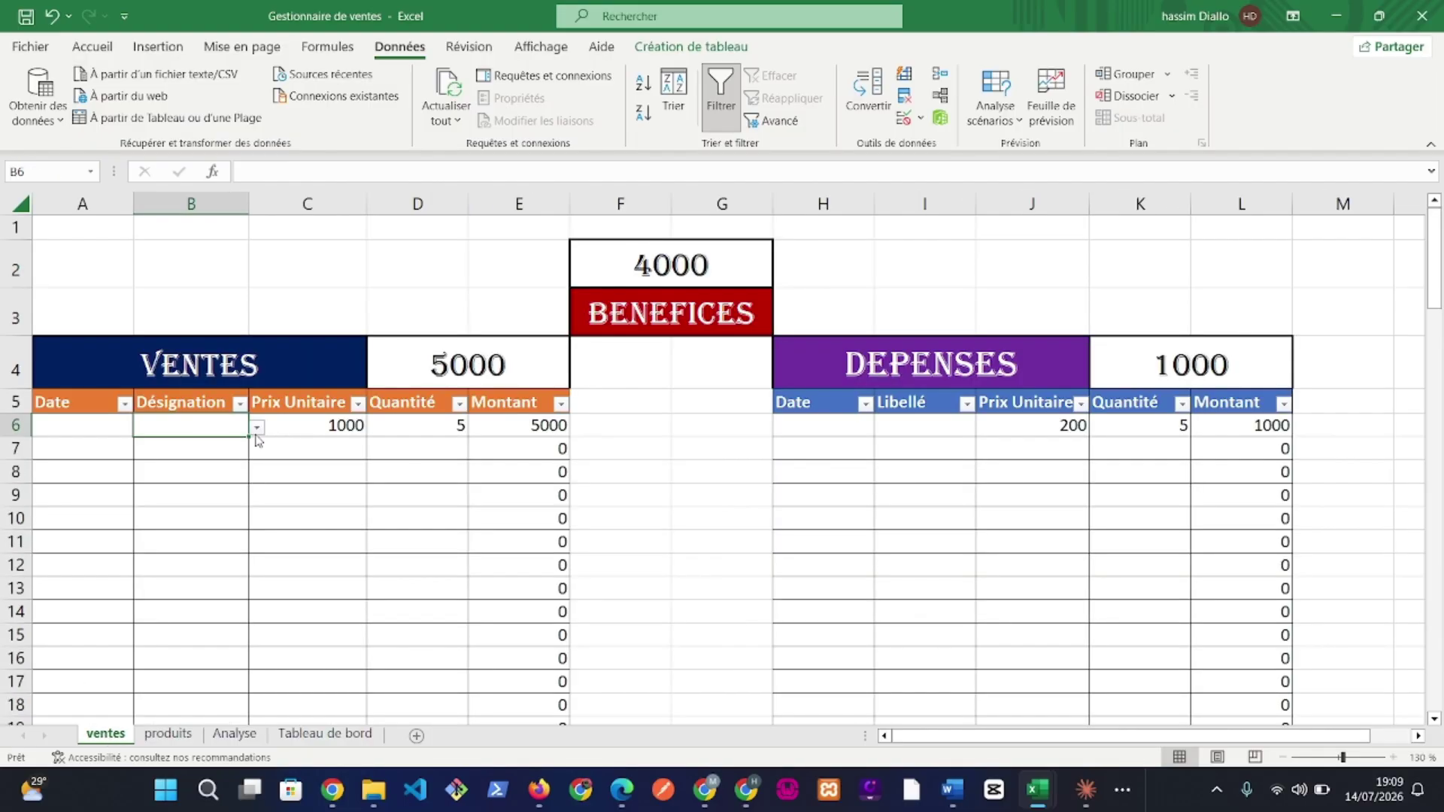
click(257, 428)
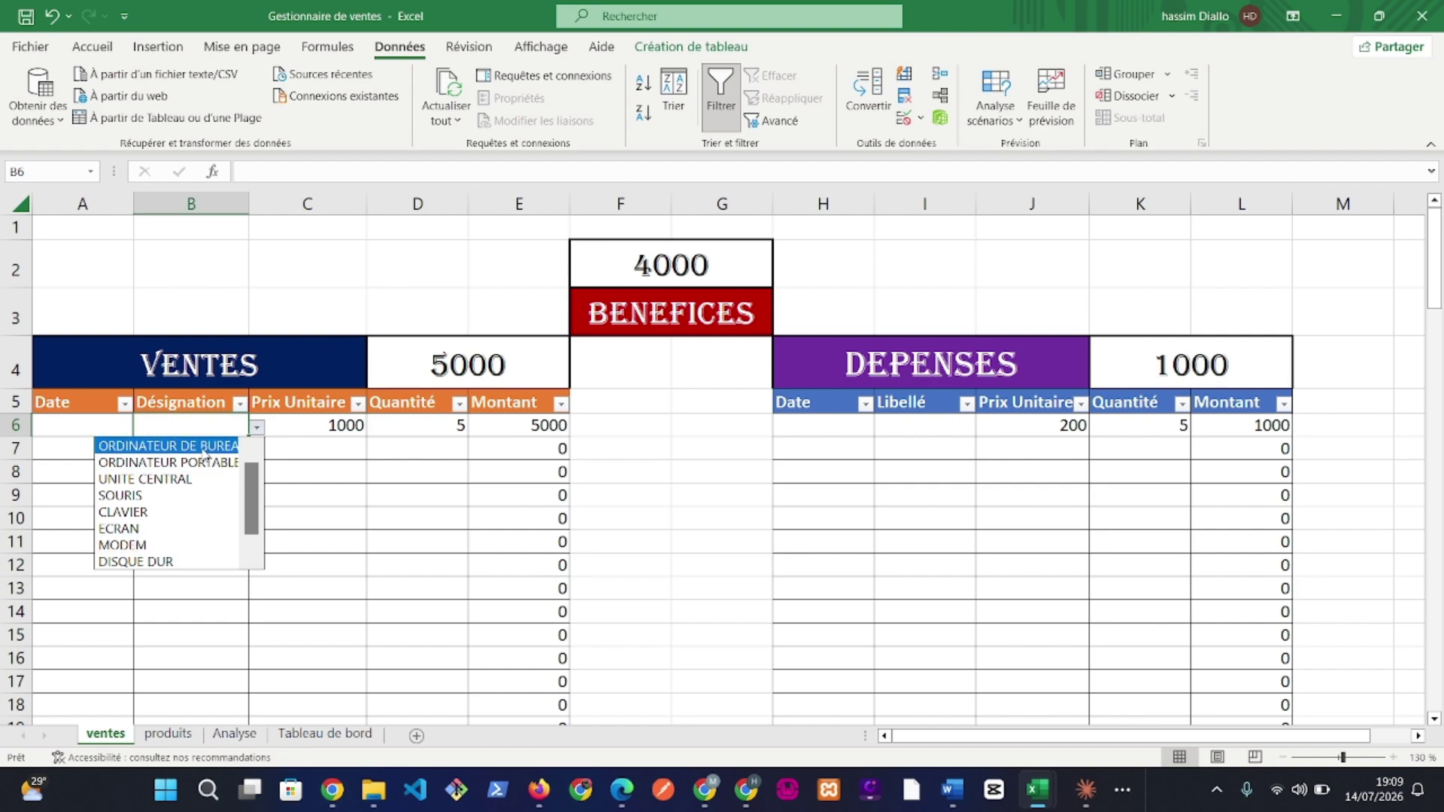
Choose ORDINATEUR DE BUREAU from the B6 dropdown and widen column B to fit the full product name
key(Escape)
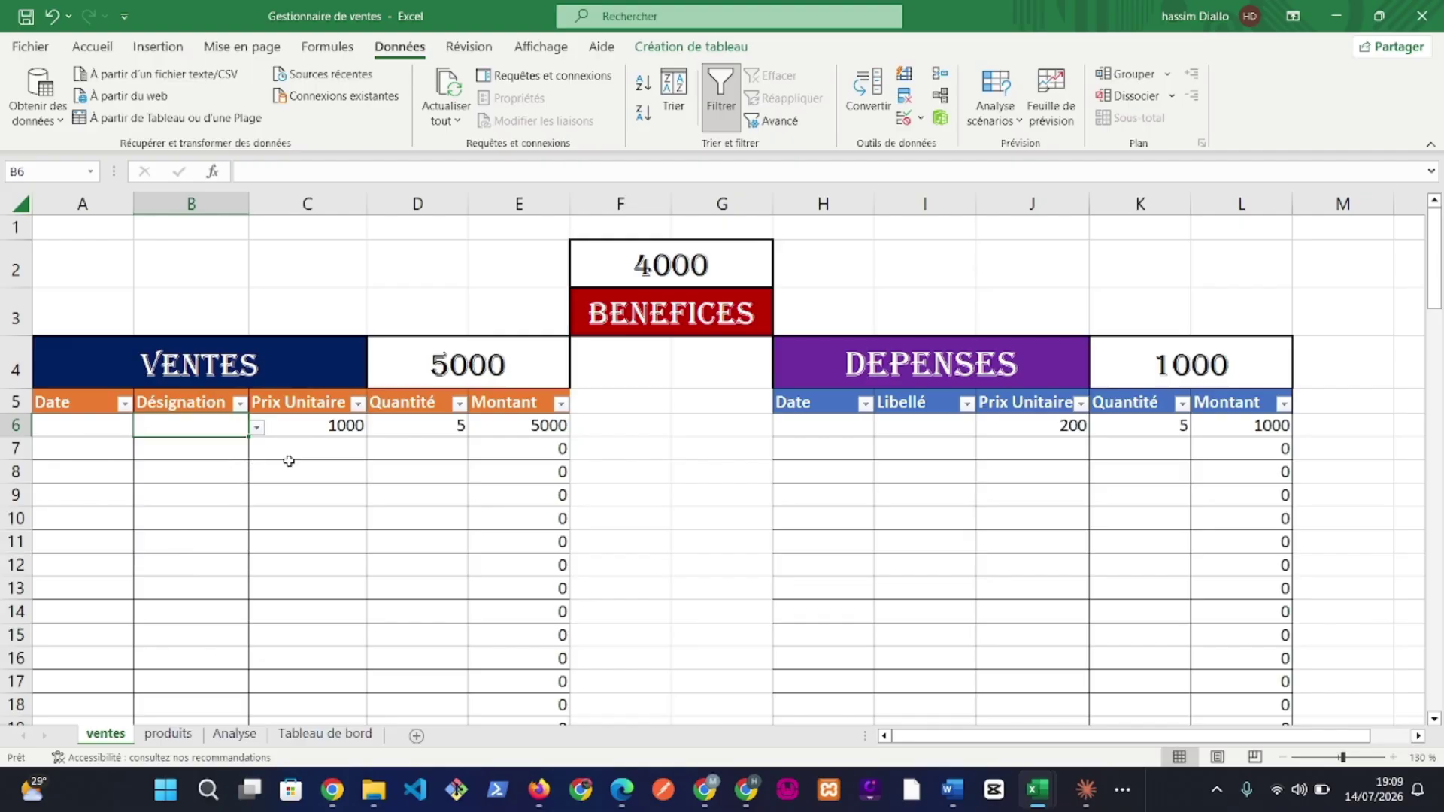
click(257, 431)
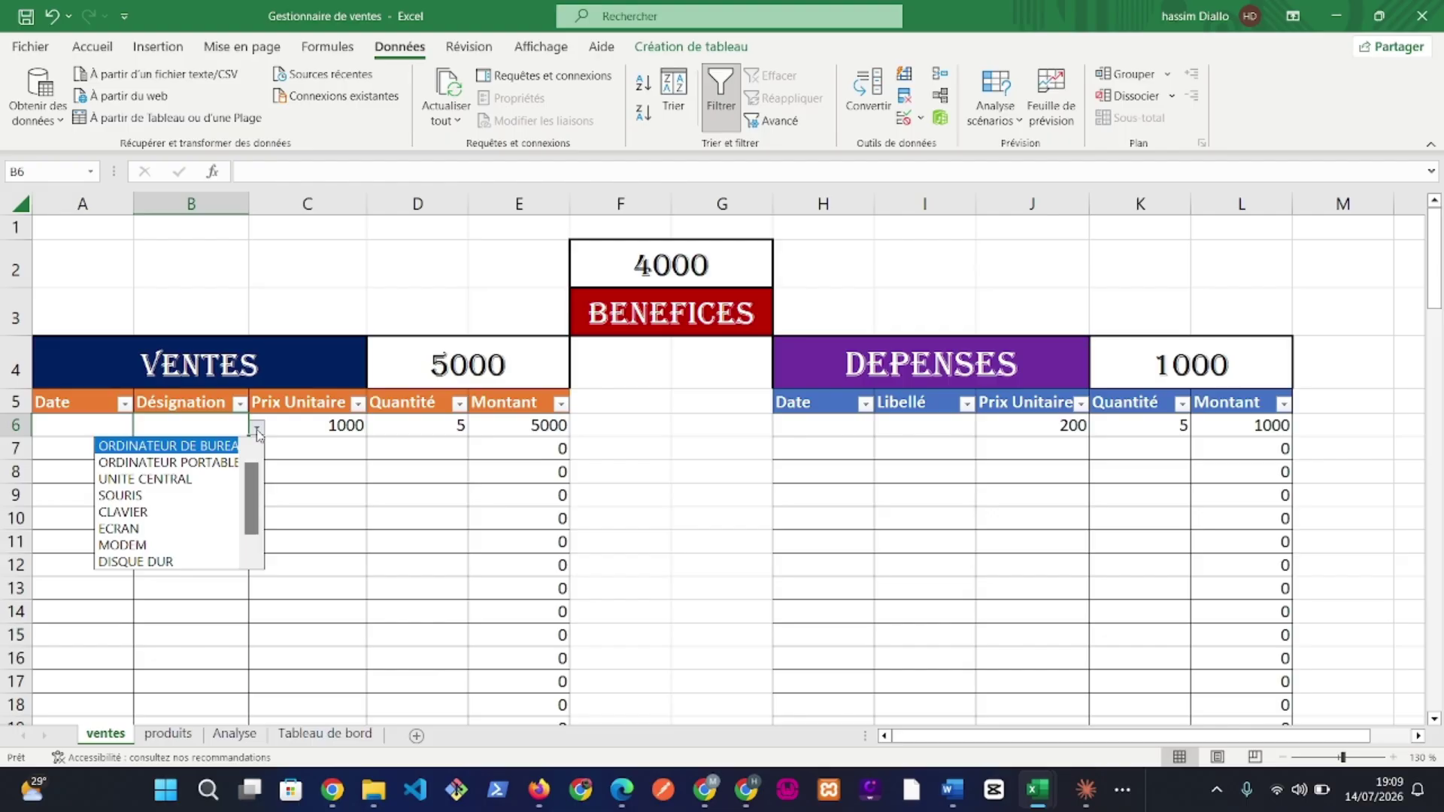
click(202, 446)
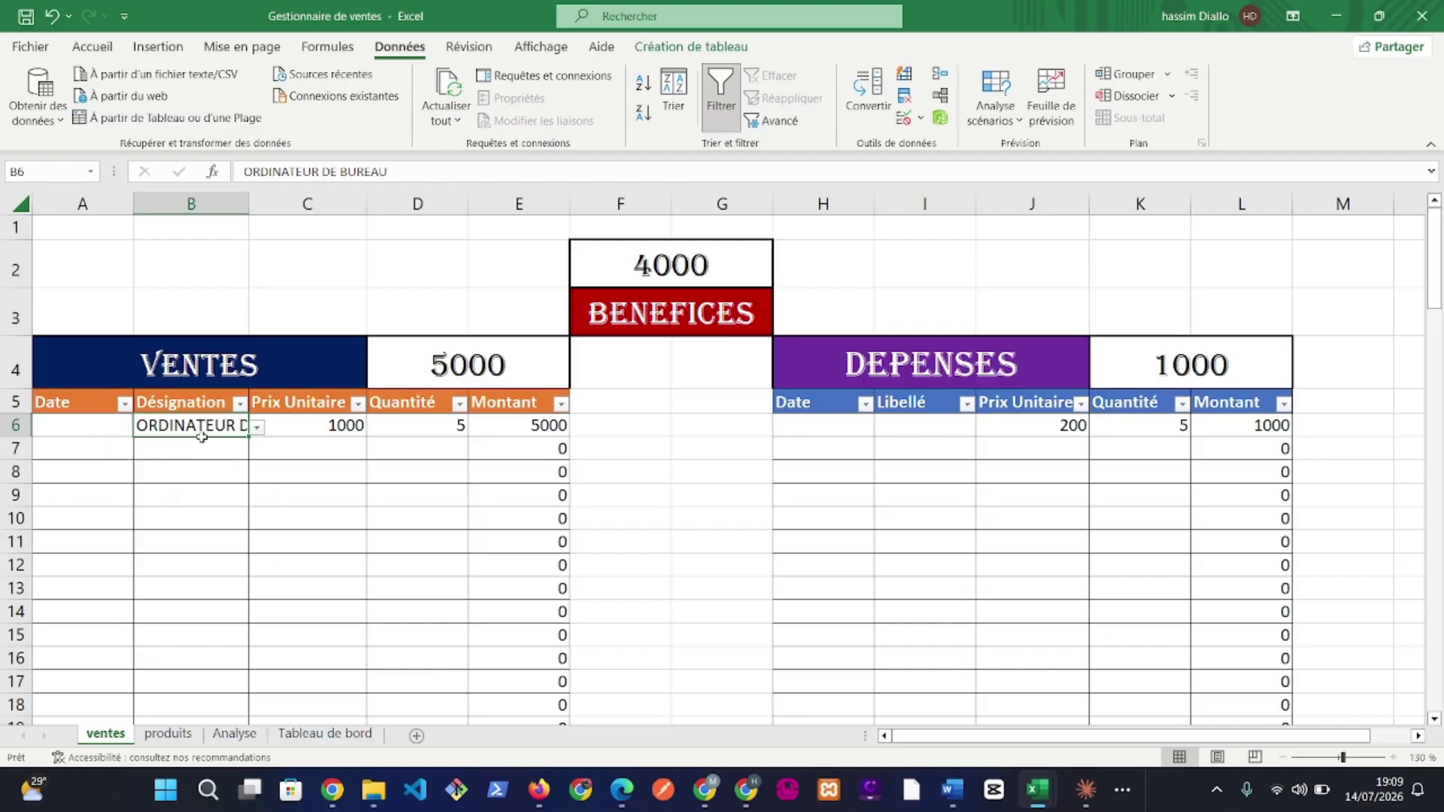
drag(247, 193, 330, 193)
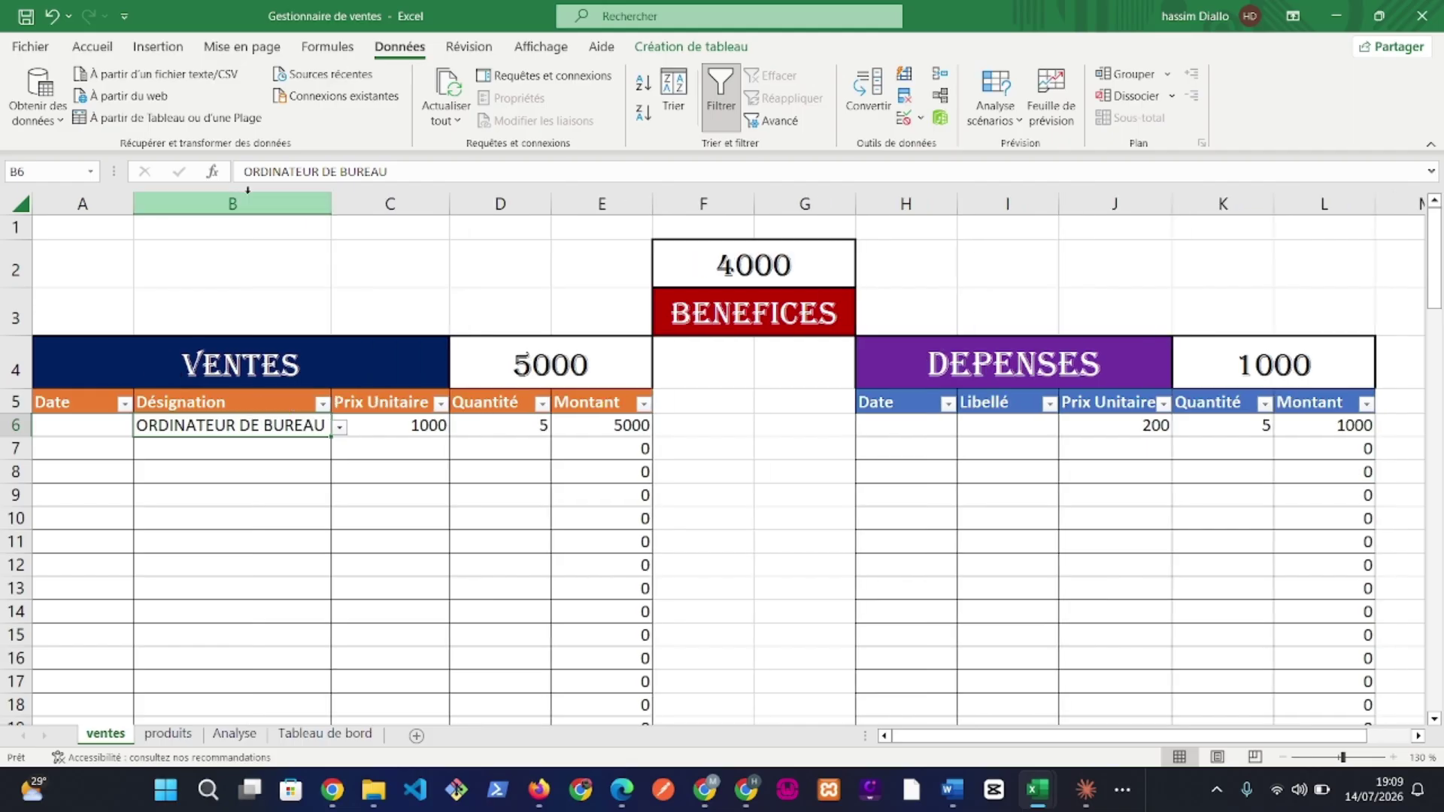
Test the B6 dropdown by choosing UNITE CENTRAL and then CLAVIER
click(340, 427)
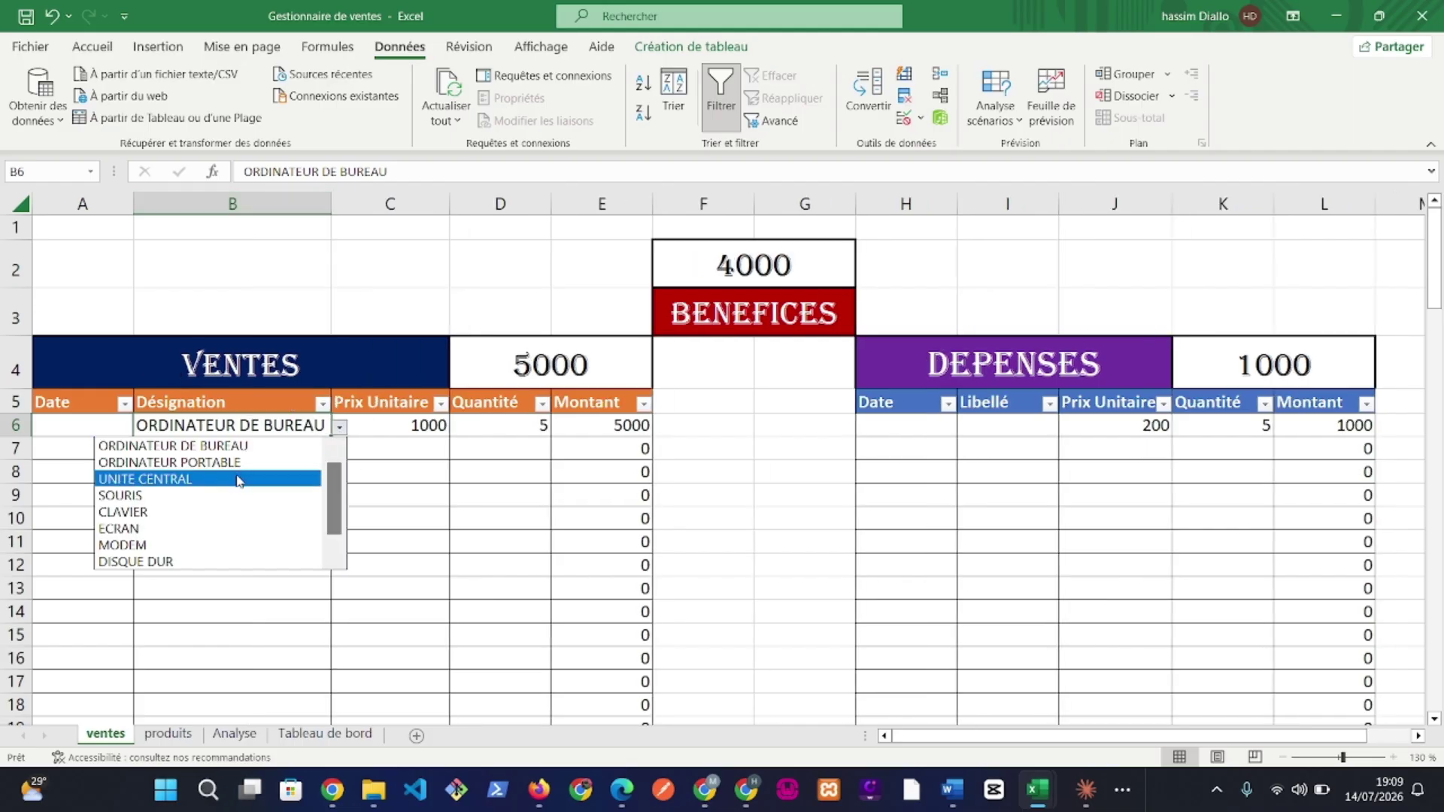
click(238, 481)
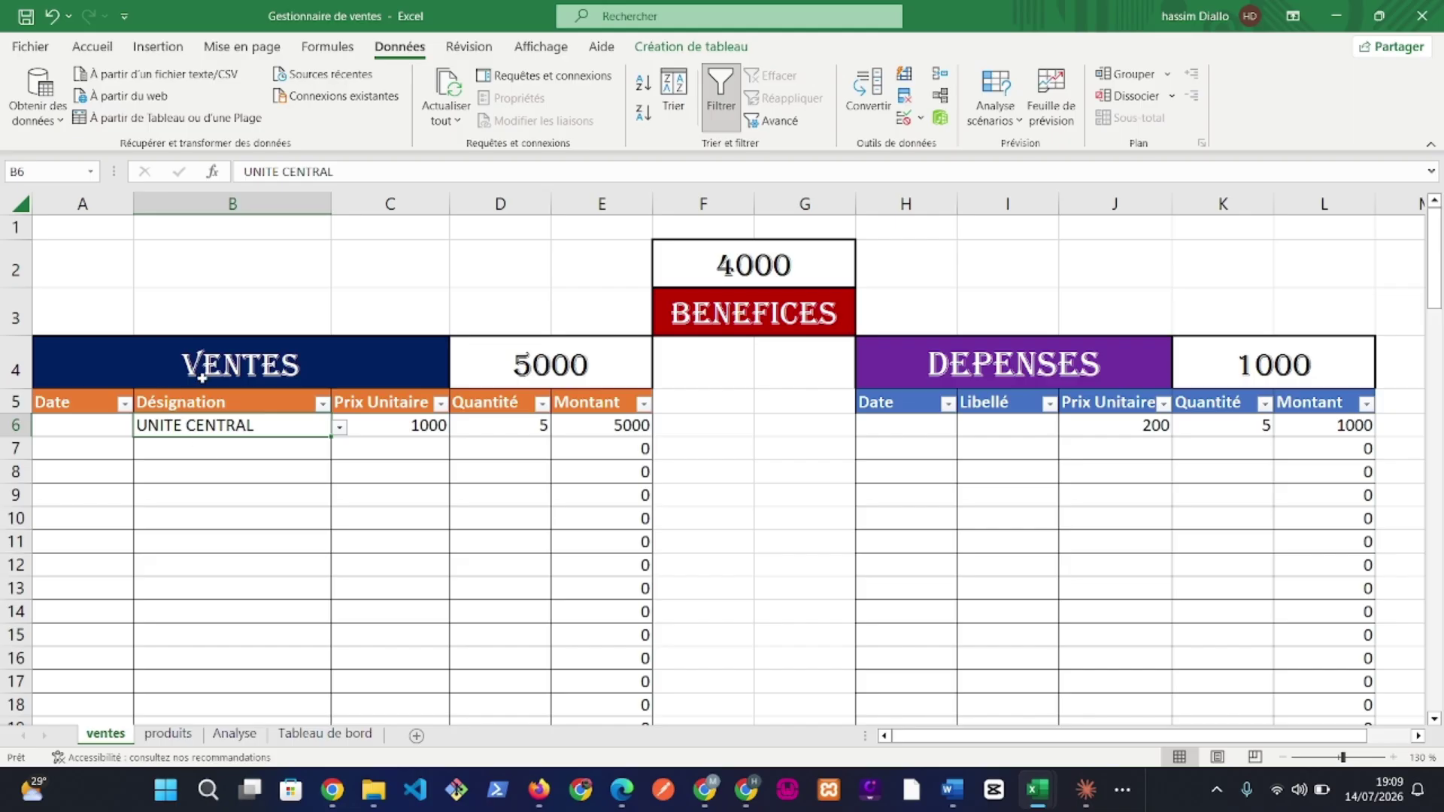
click(340, 427)
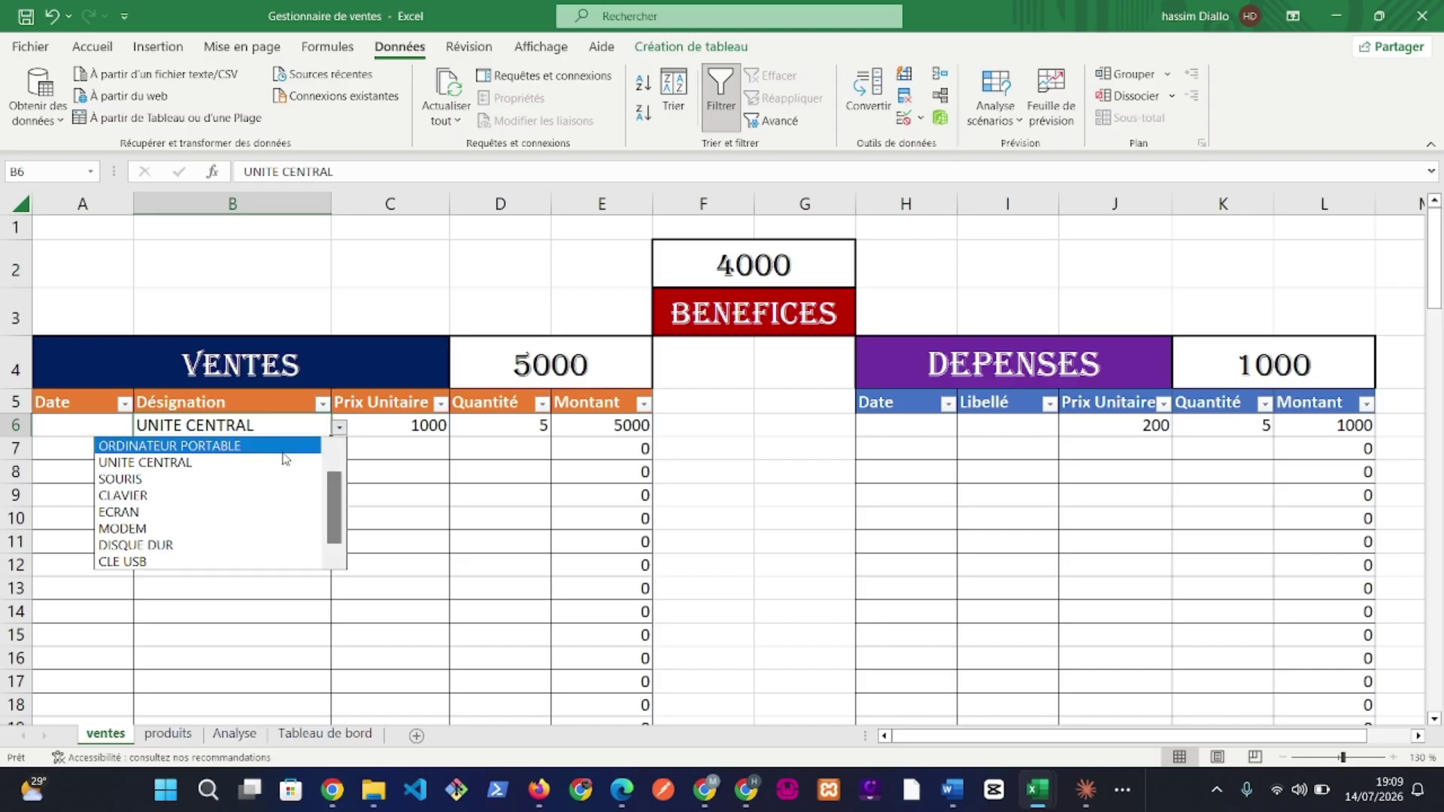
click(209, 496)
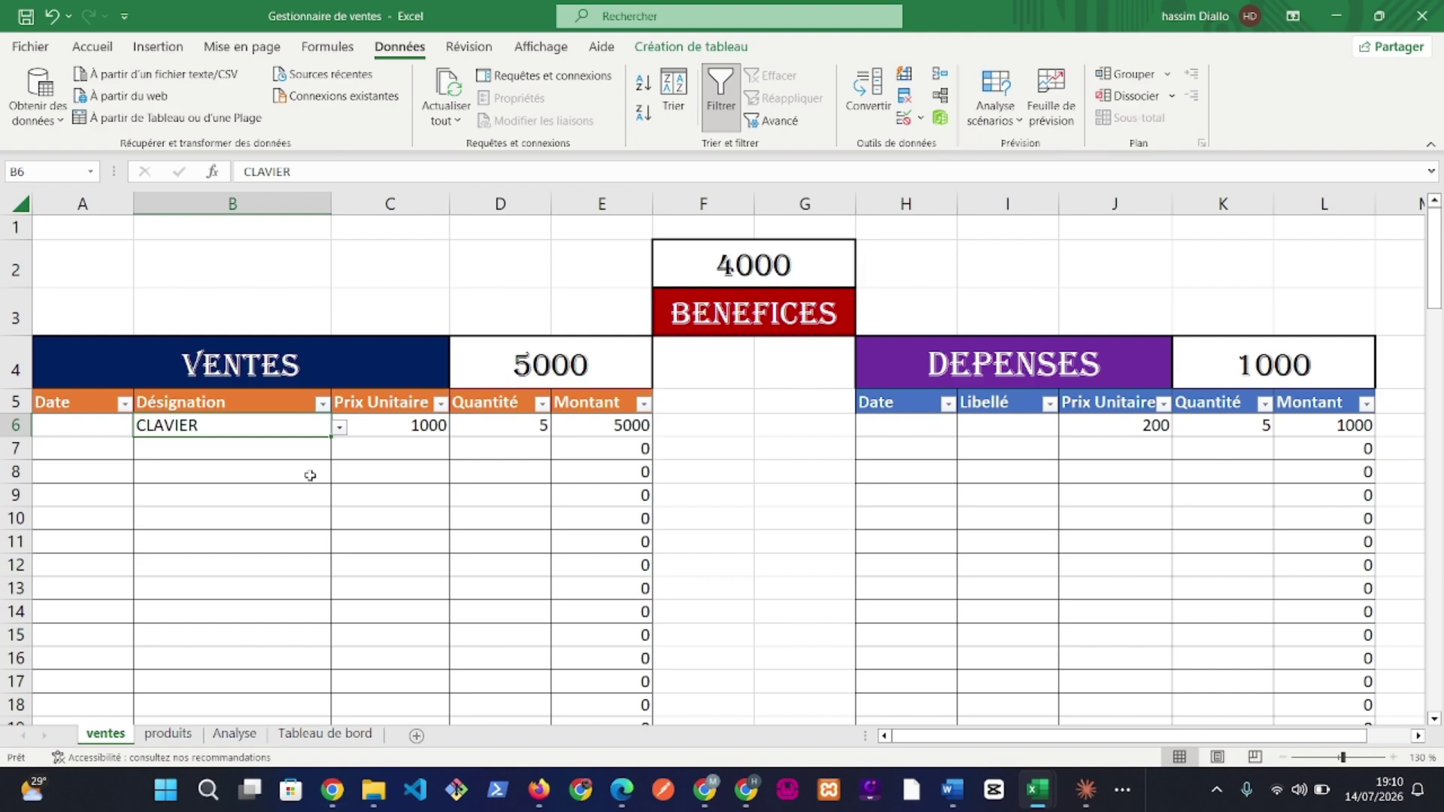
click(340, 427)
click(340, 427)
Add DISQUE SSD and DISQUE HDD in A11 and A12, below CLE USB in the product list on the produits sheet
click(167, 733)
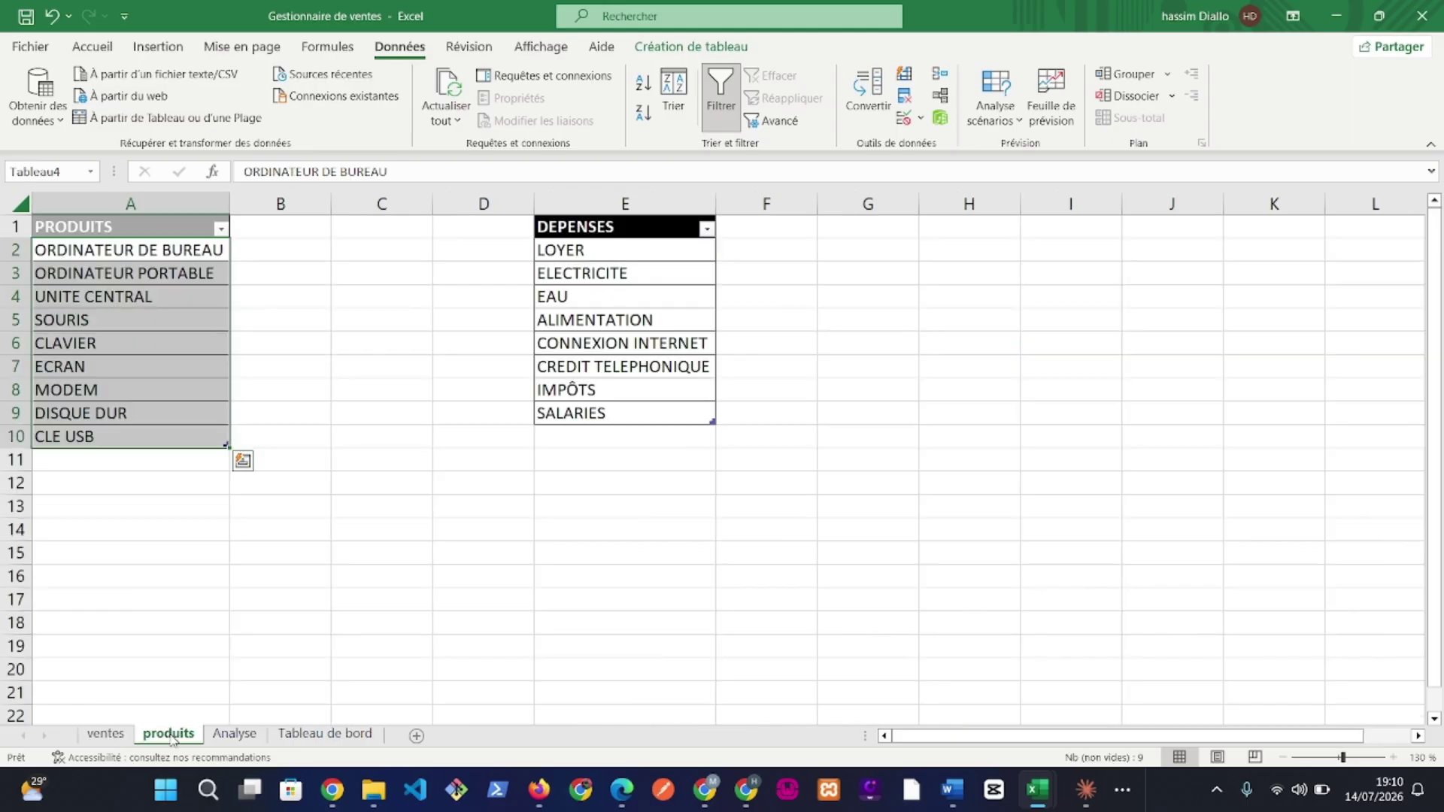
click(164, 440)
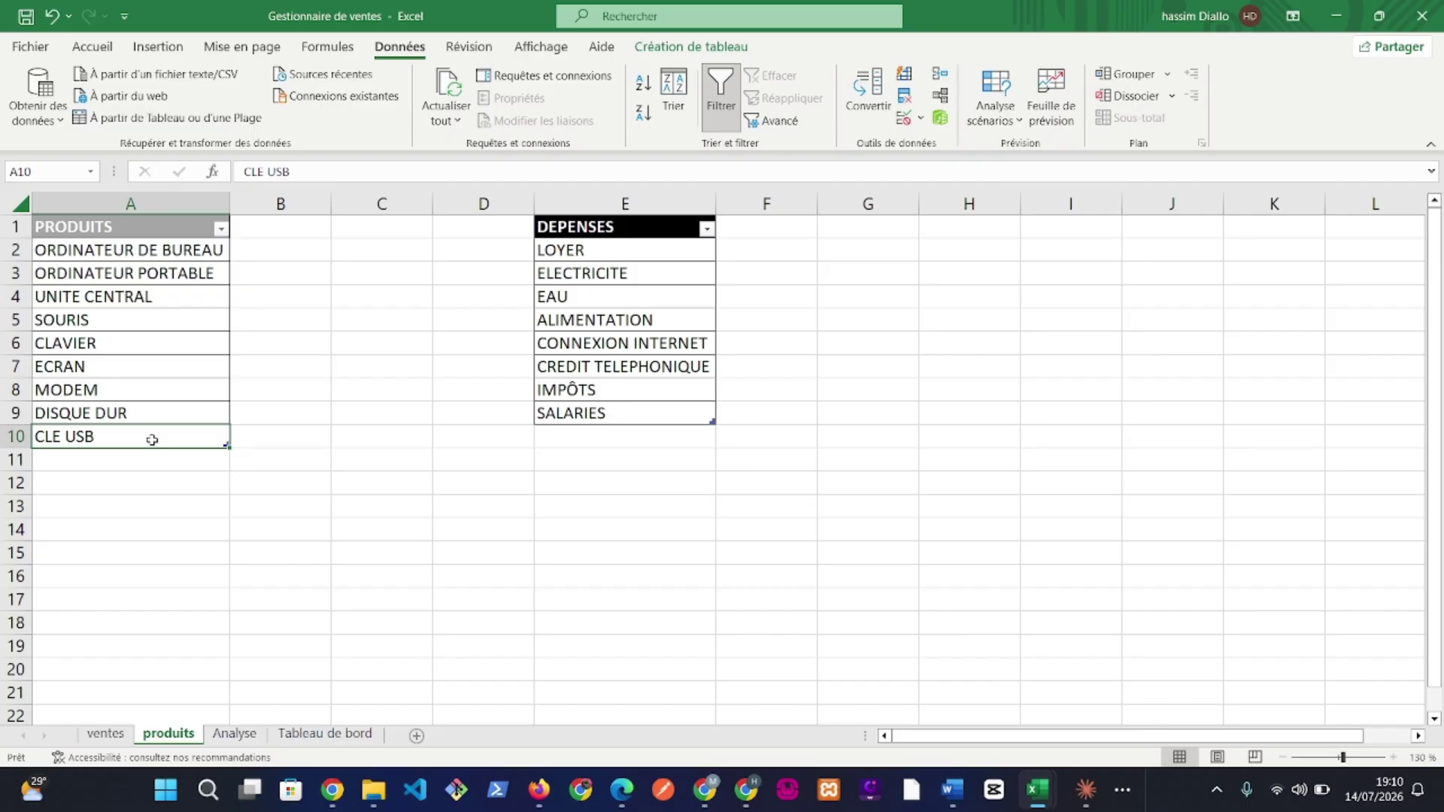
key(Return)
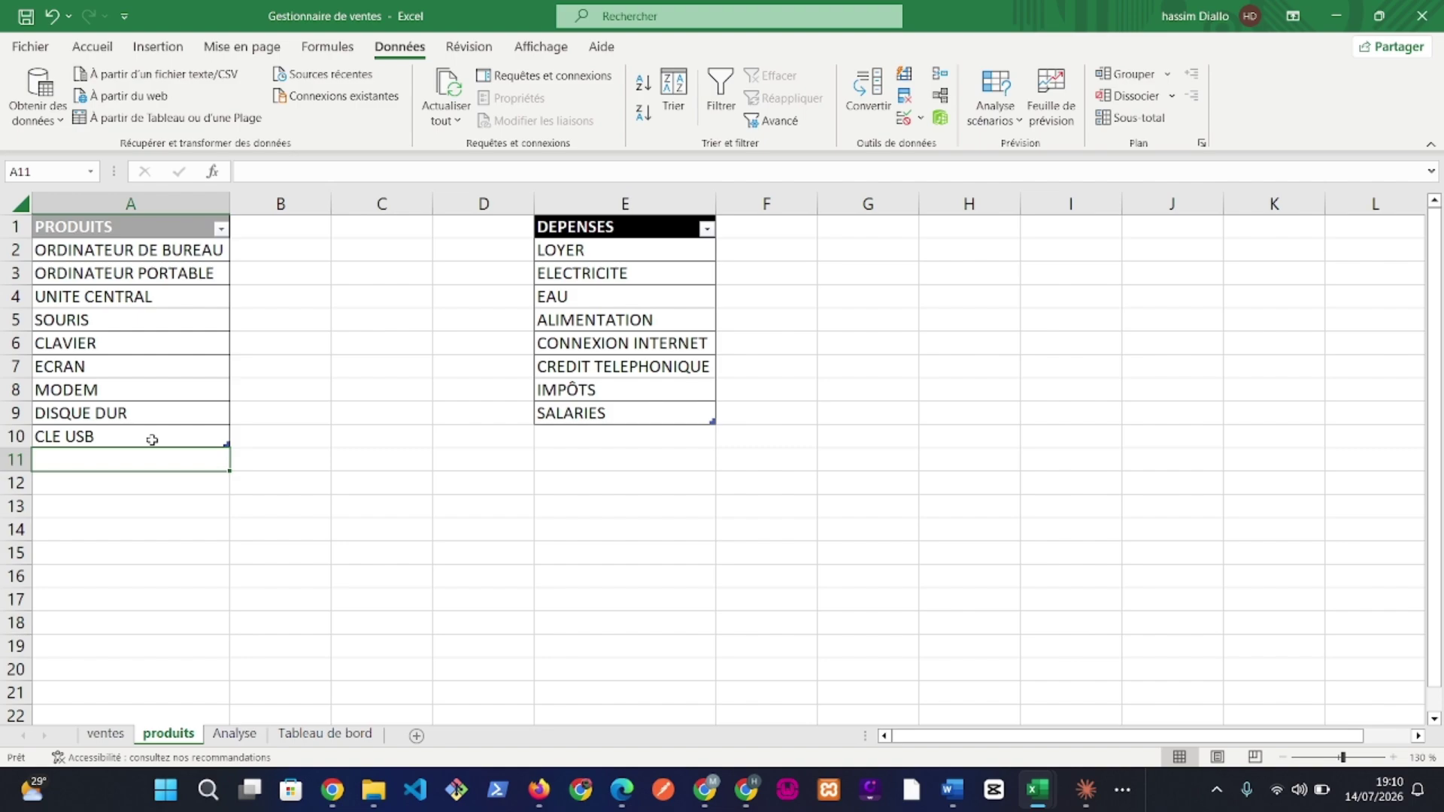
text(DISQ)
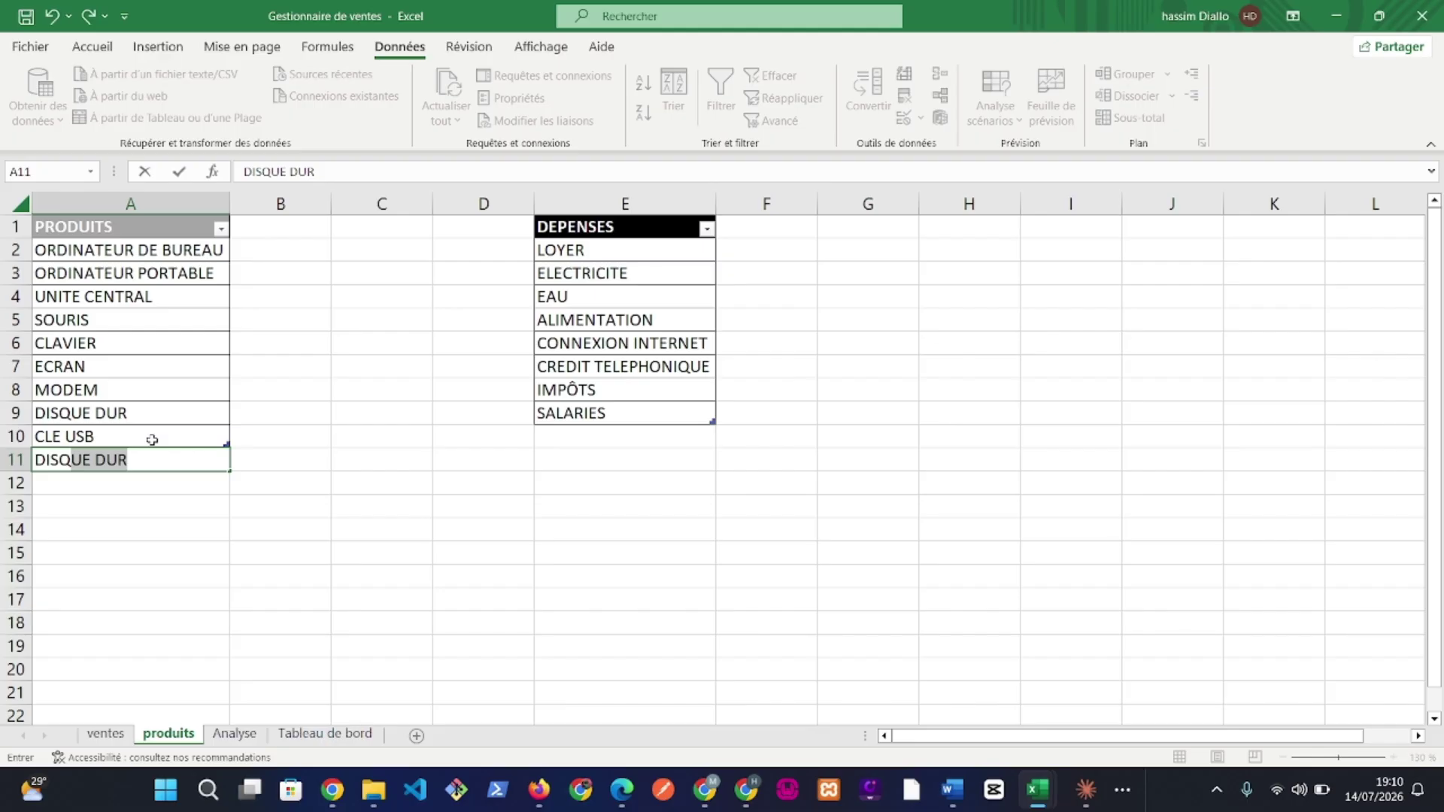
text(UE SS)
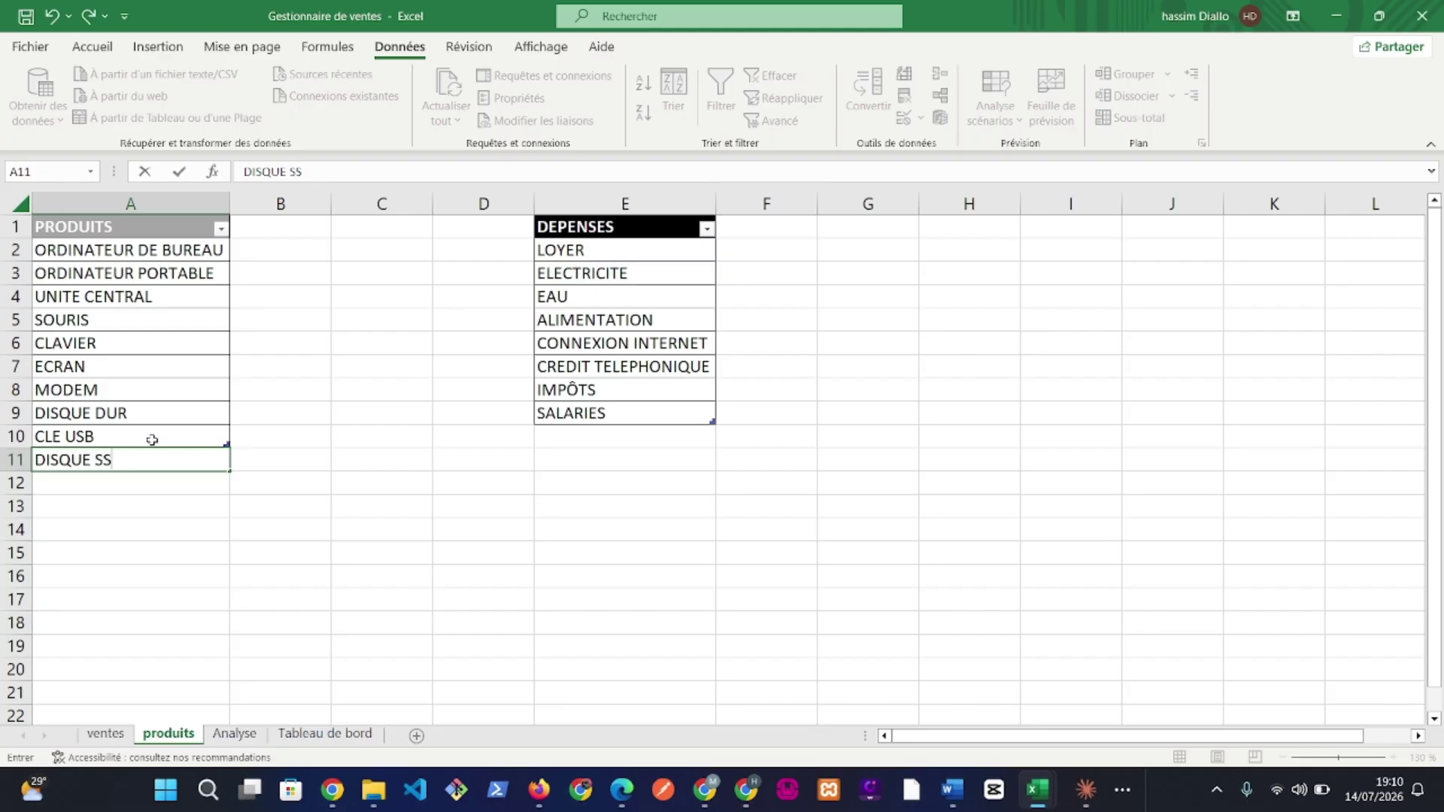
text(D)
key(Return)
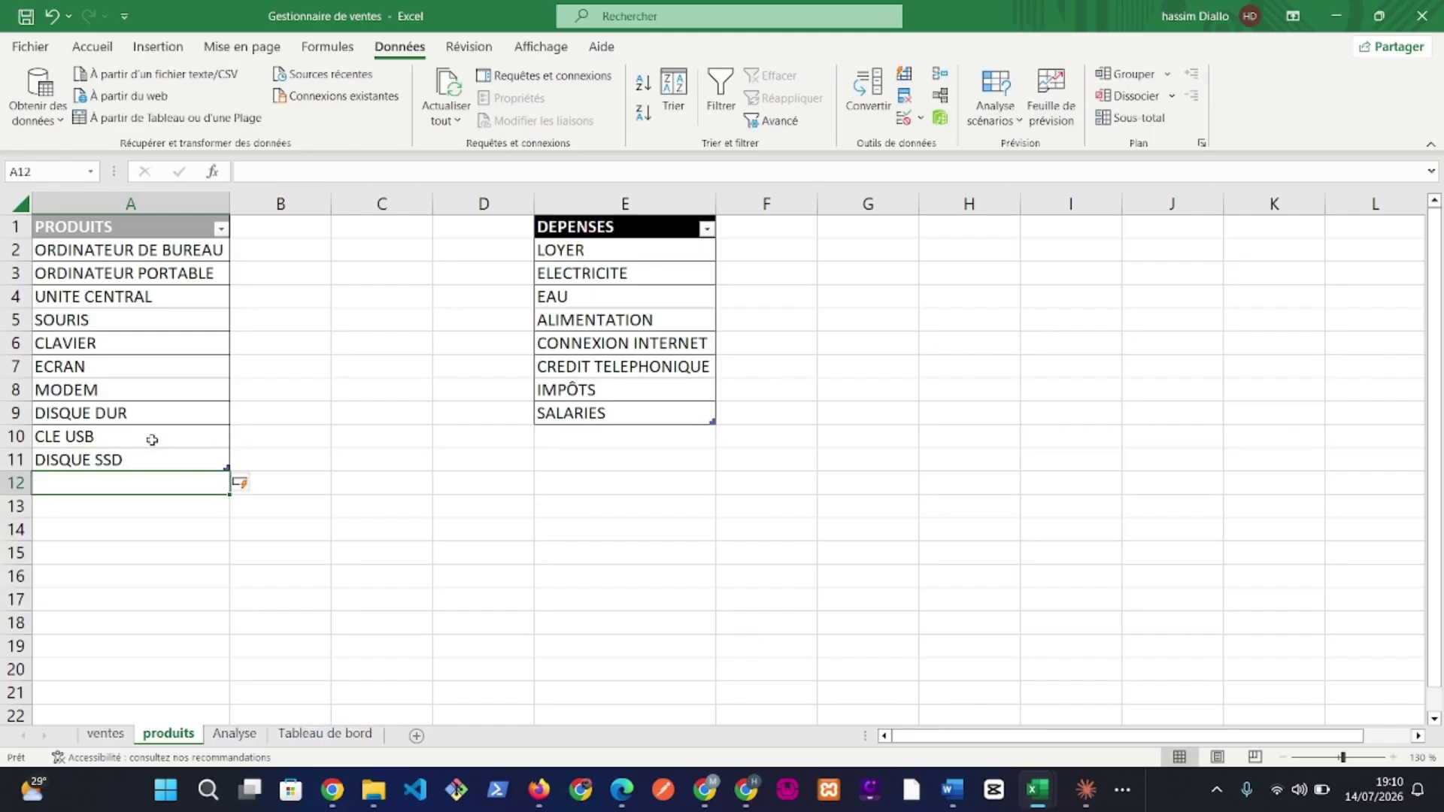
text(DIS)
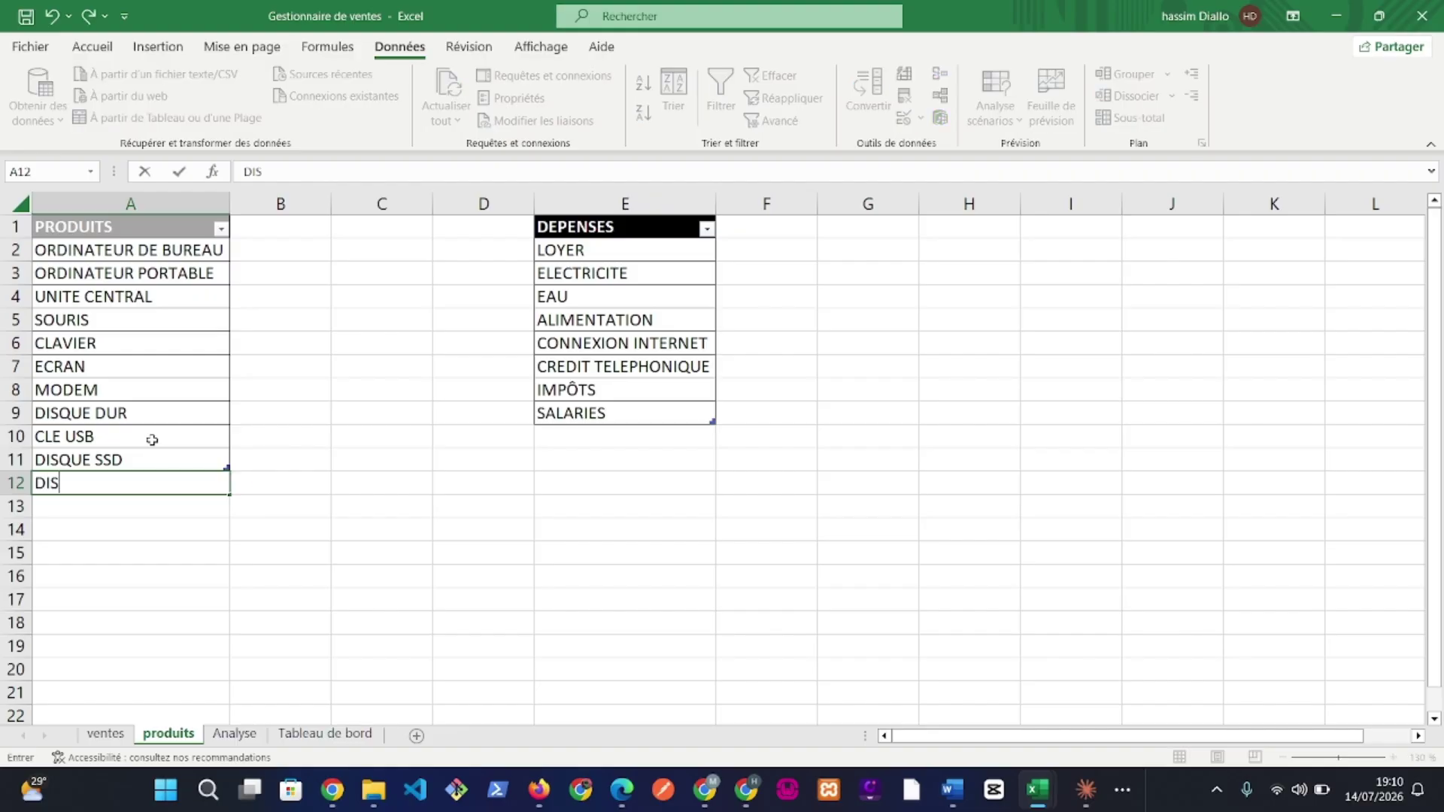
text(QUE HDD)
key(Return)
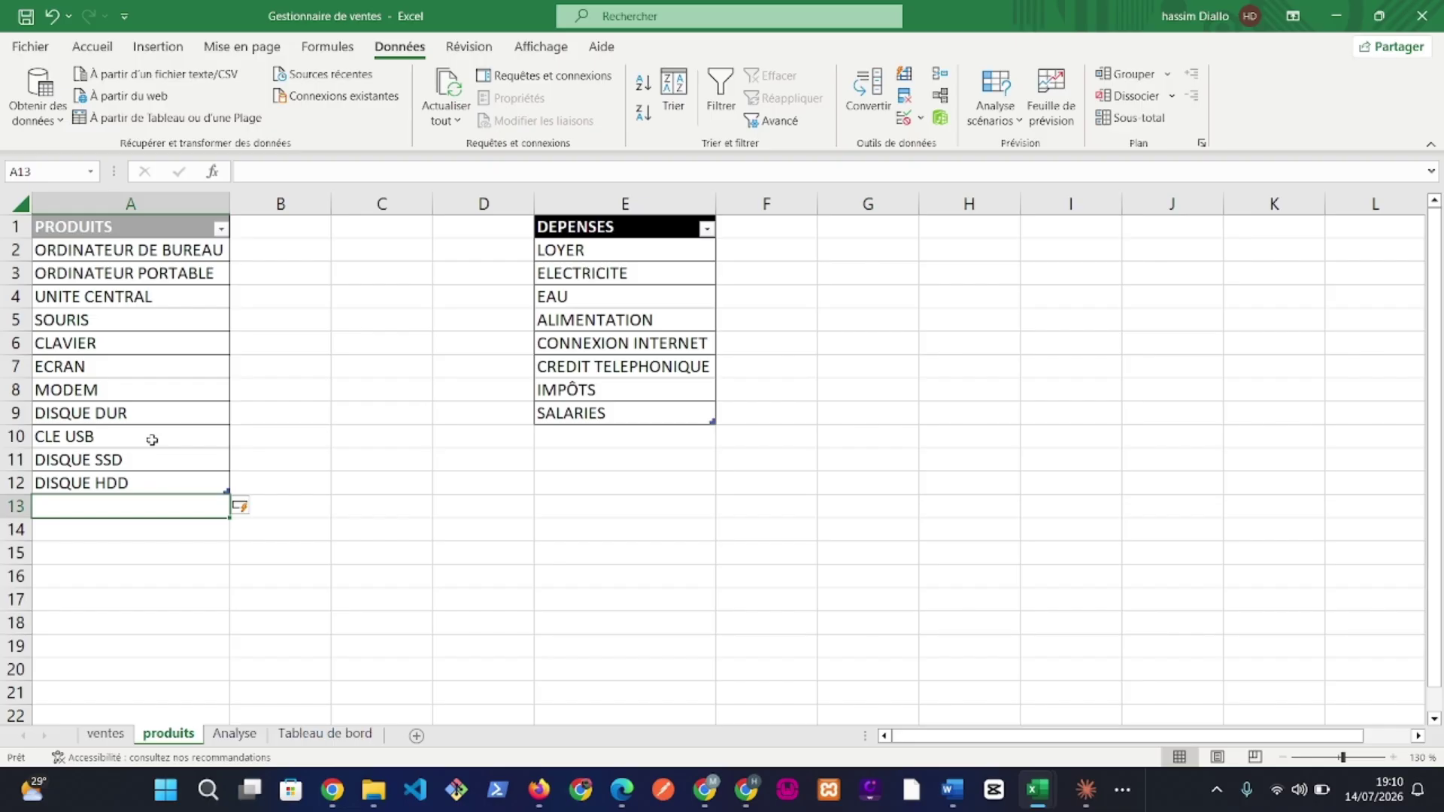
click(301, 526)
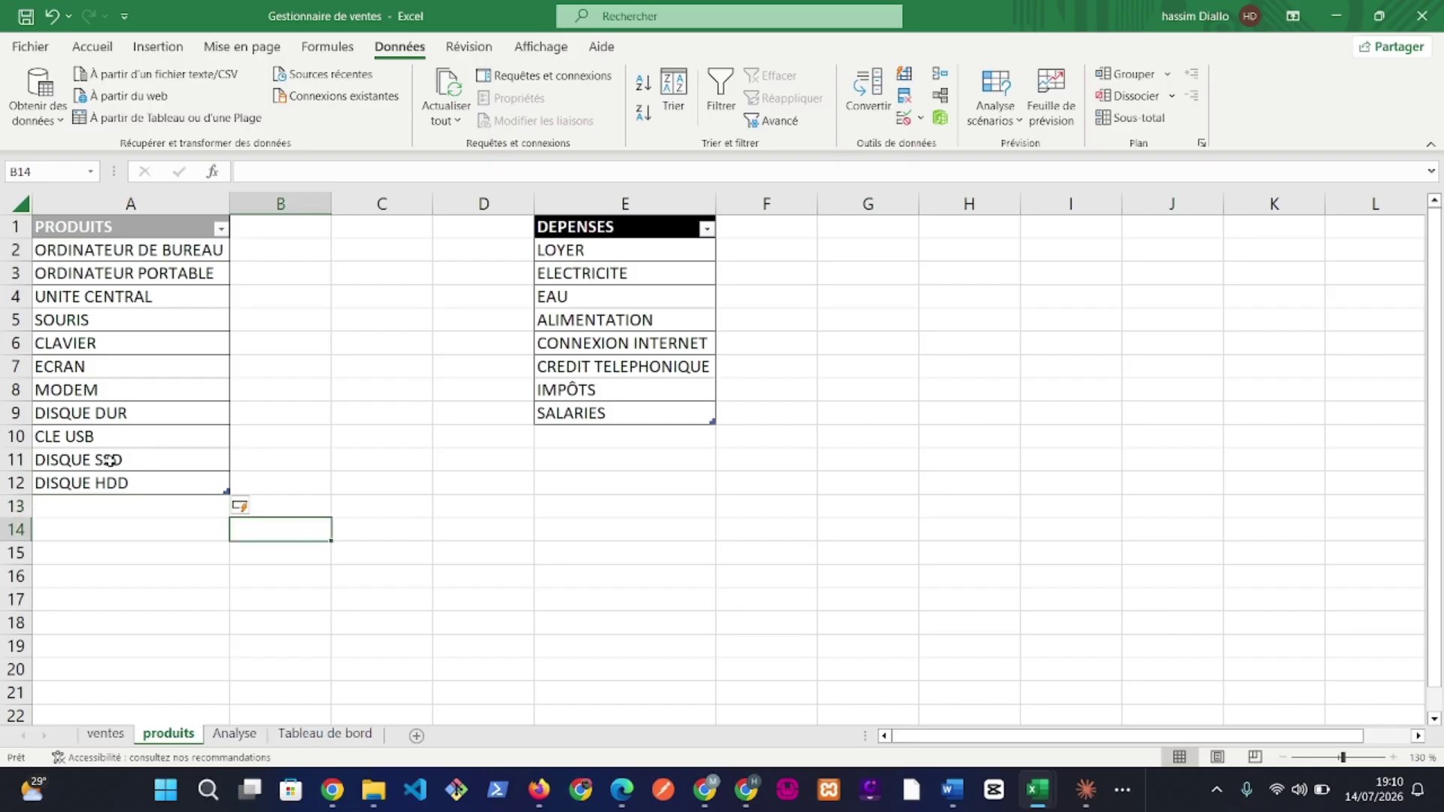
Return to the ventes sheet and choose the newly added product DISQUE SSD from the B6 dropdown
click(104, 734)
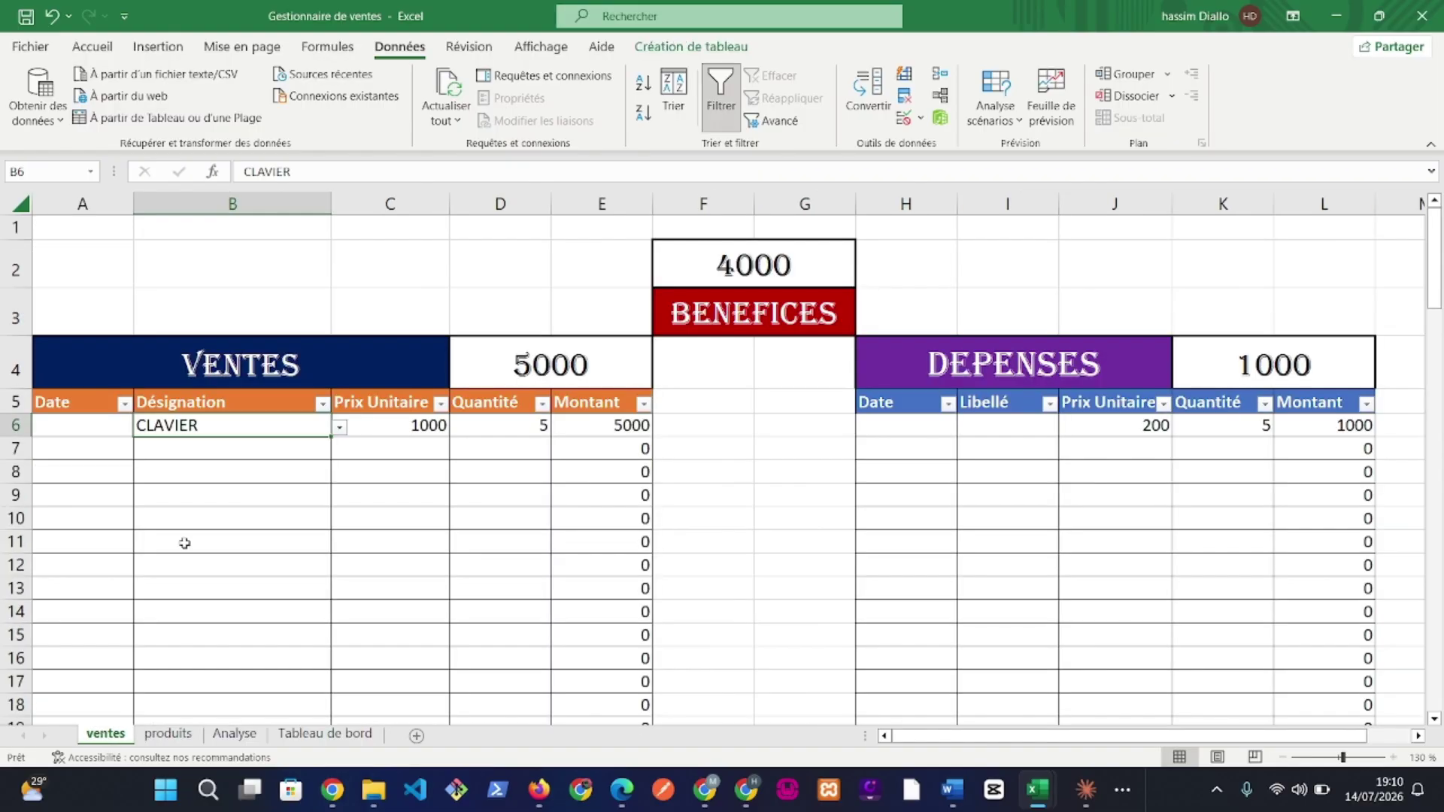
click(341, 433)
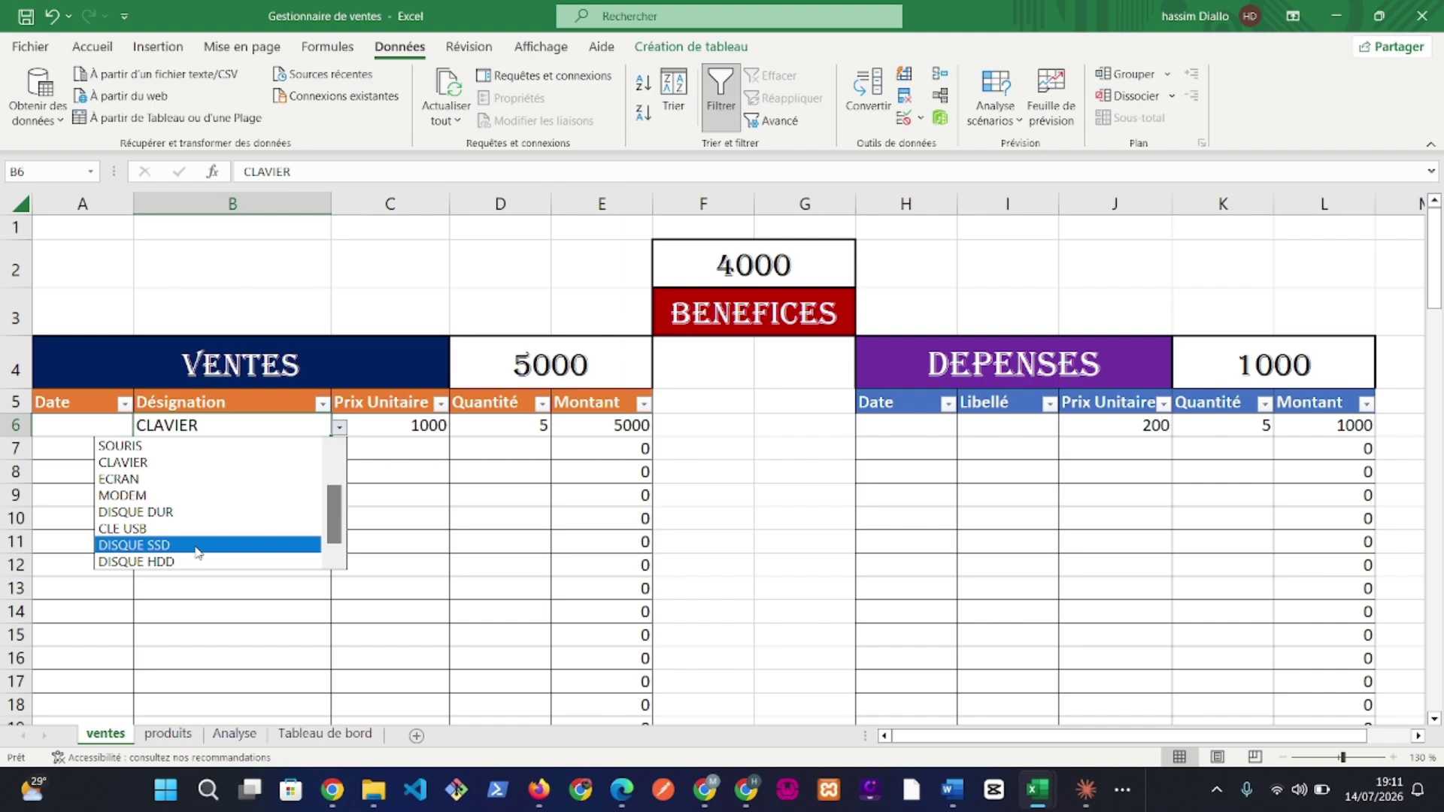
click(151, 544)
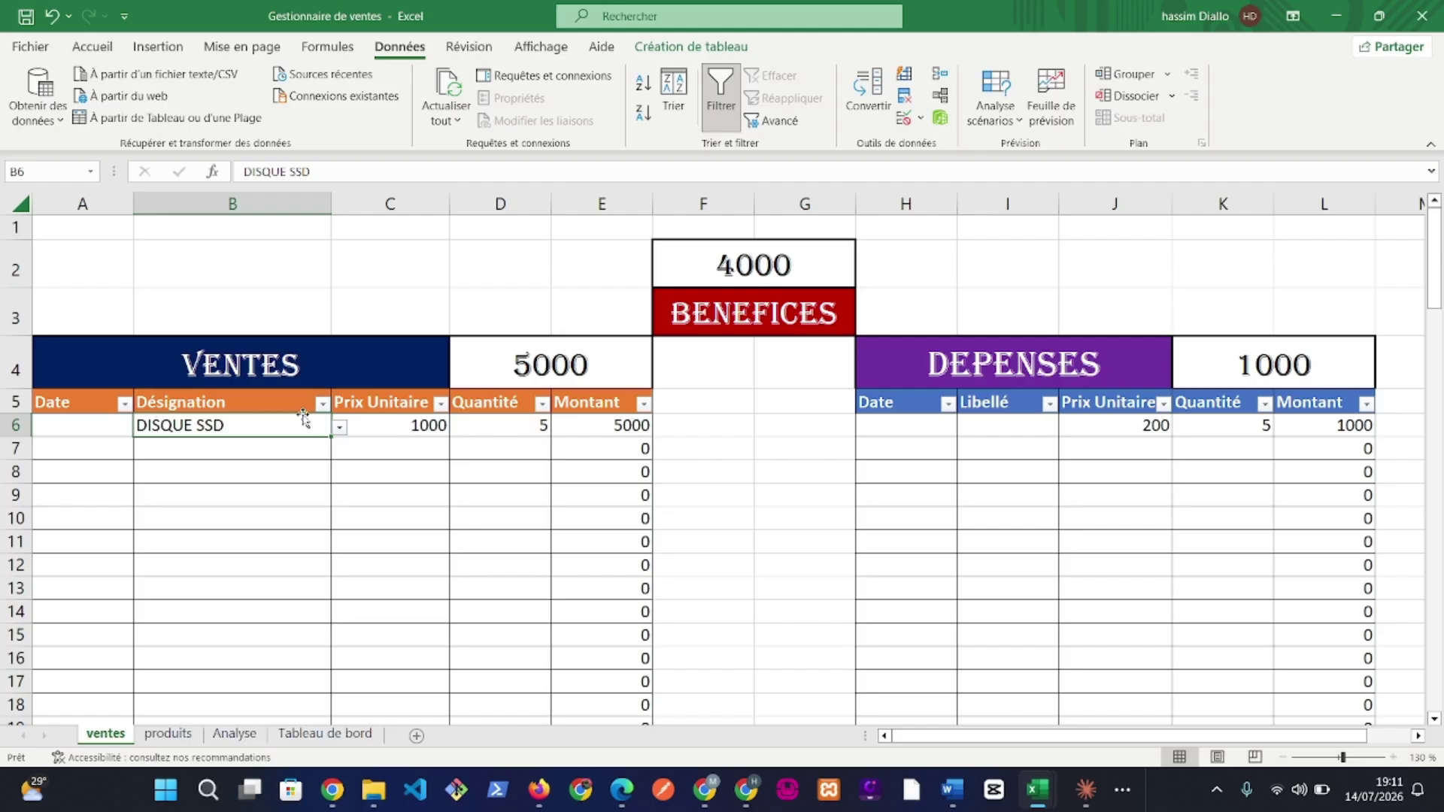
Check whether the Désignation cells below B6 also offer the product dropdown
click(259, 448)
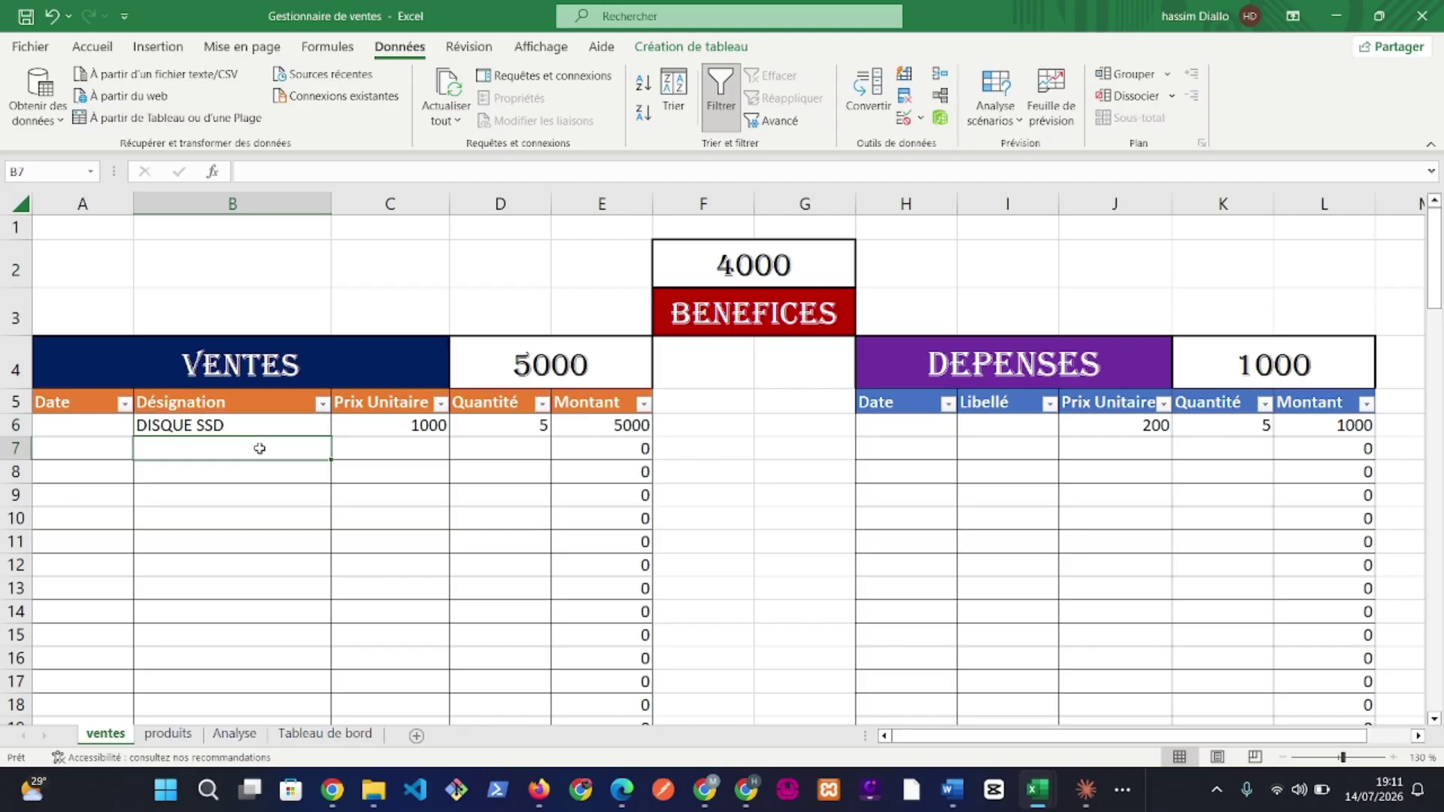
click(238, 490)
click(235, 529)
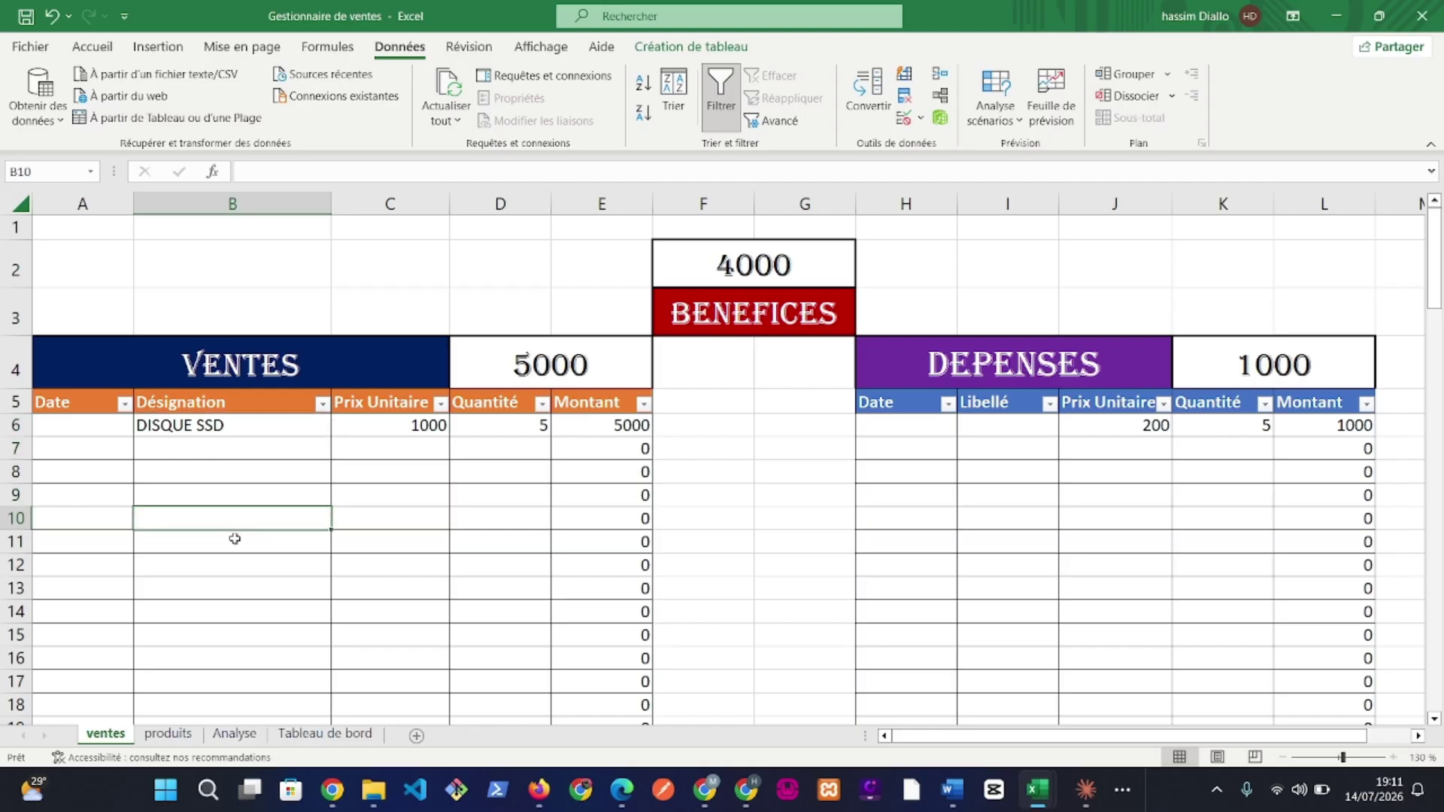
click(235, 543)
click(249, 475)
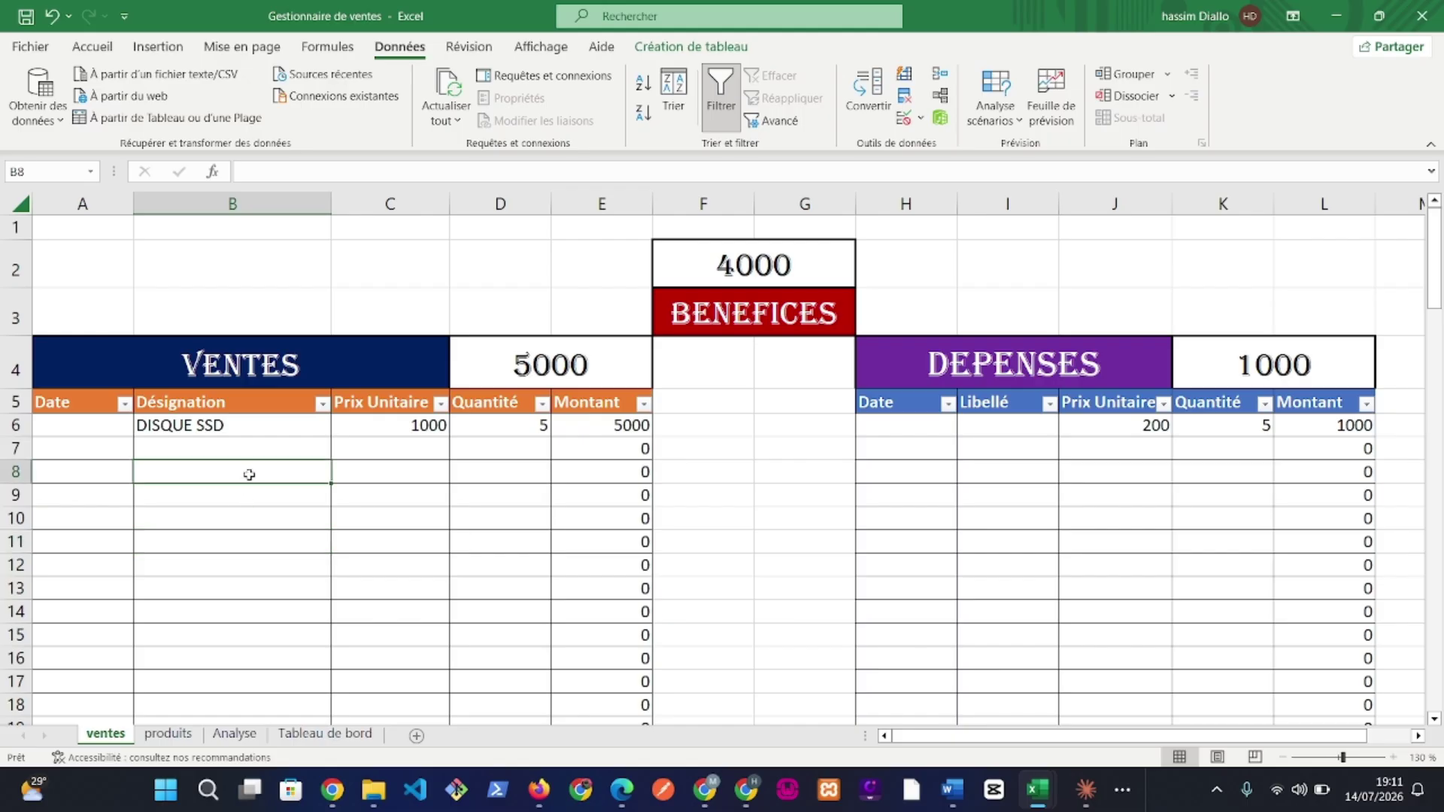
click(257, 429)
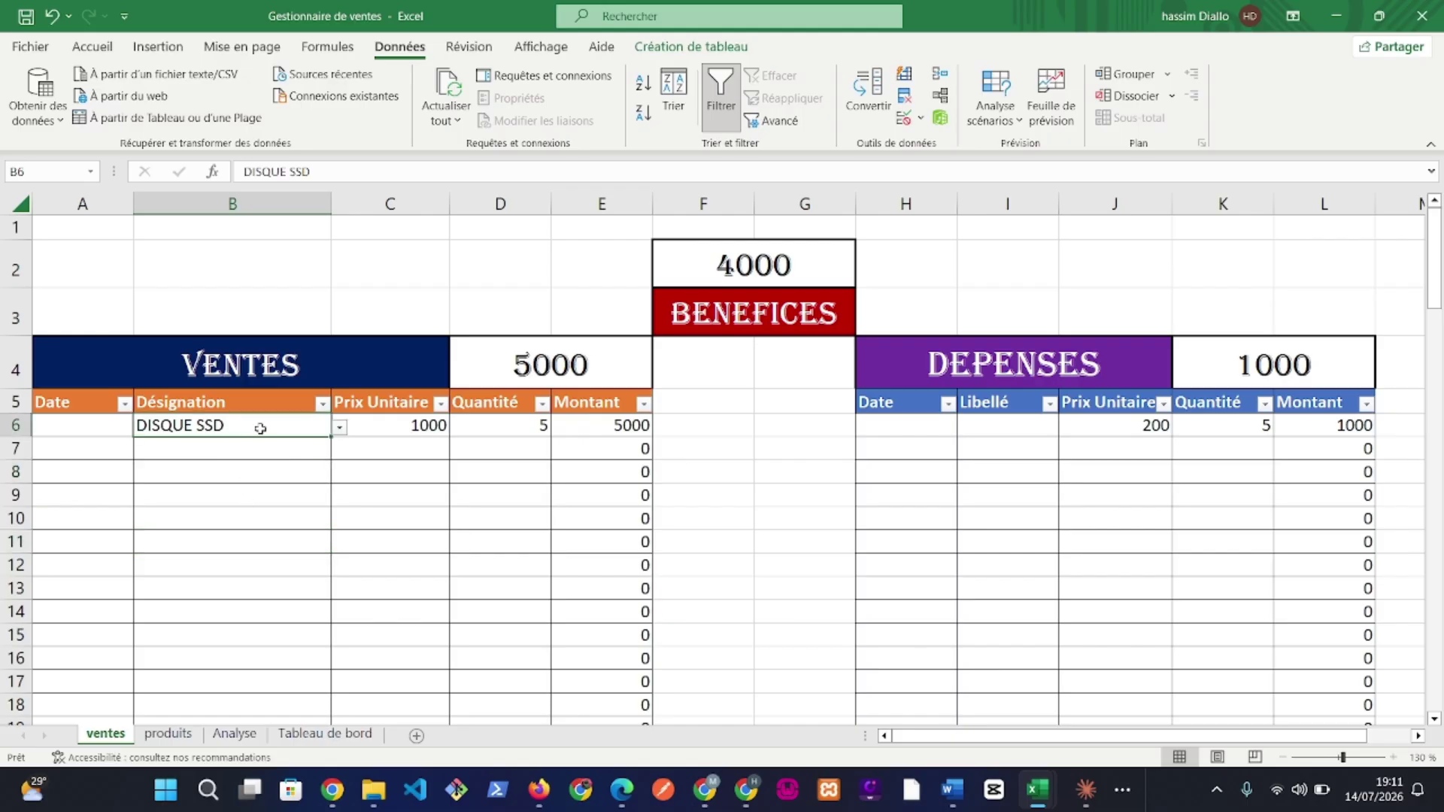
Clear the product chosen in the first Désignation cell, B6
click(340, 429)
click(341, 430)
click(341, 429)
click(341, 429)
key(Delete)
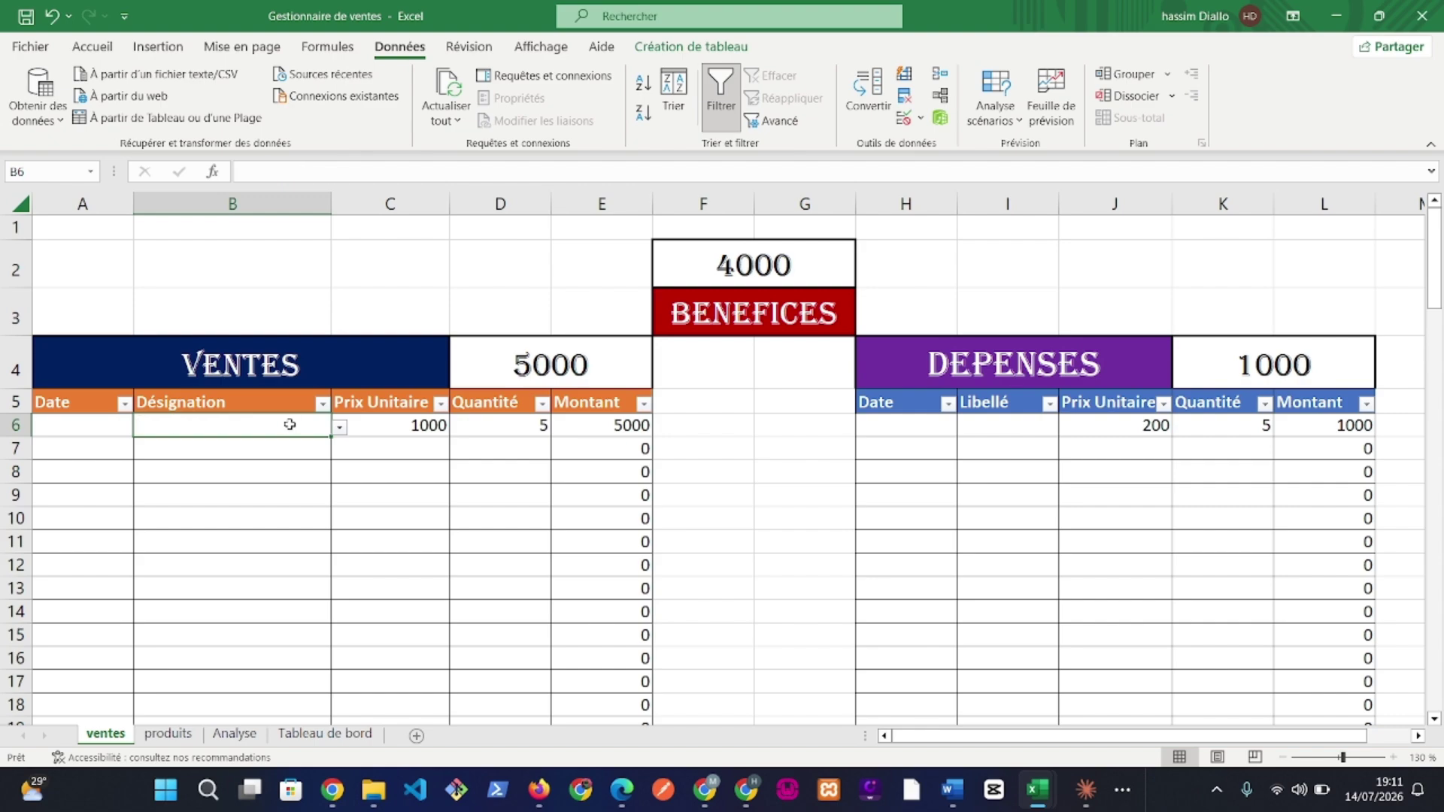
Select the range B6:B104 in the Désignation column and extend the product list validation of B6 to it
click(65, 171)
key(alt)
key(alt)
click(64, 173)
text(:B104)
key(Return)
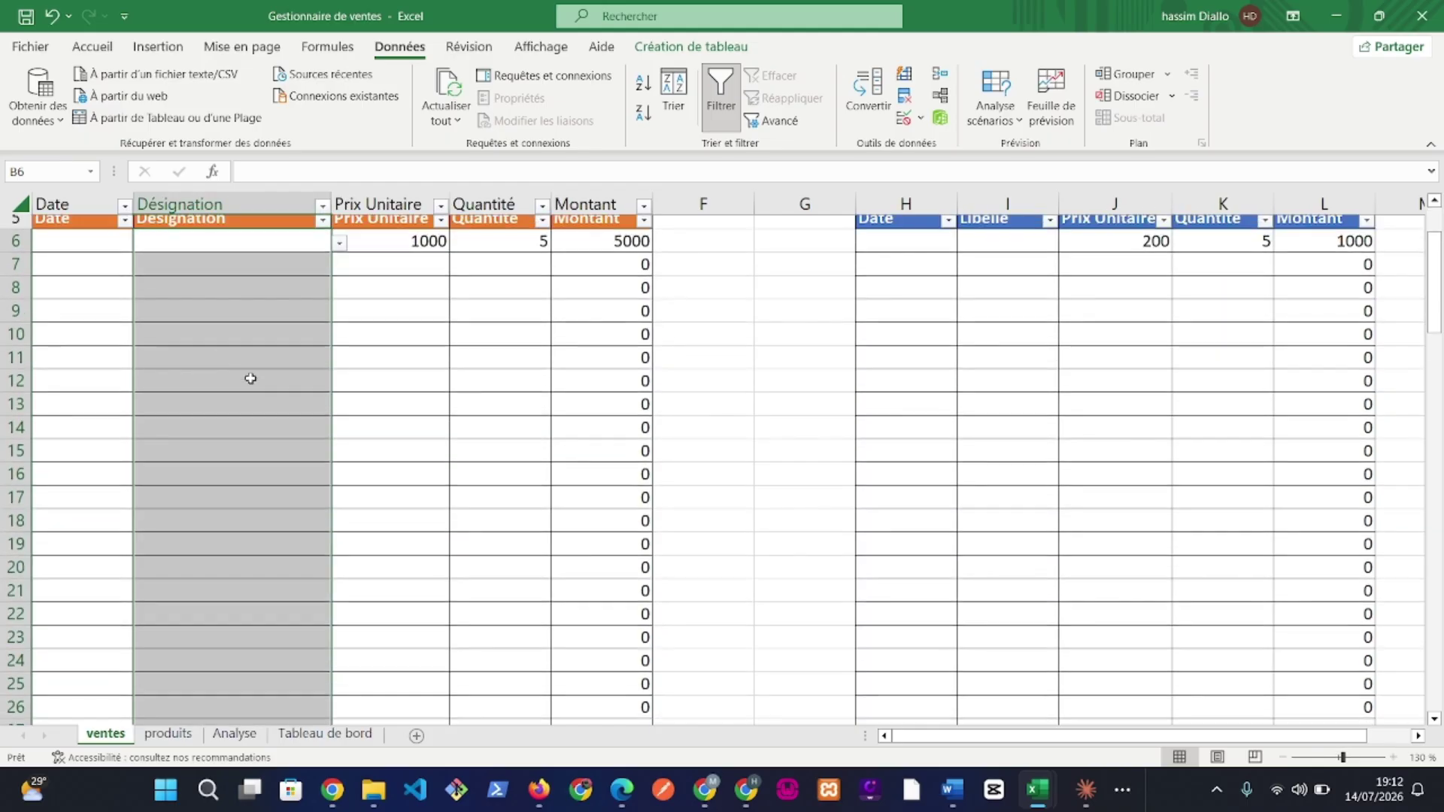
scroll(250, 378, up, 1)
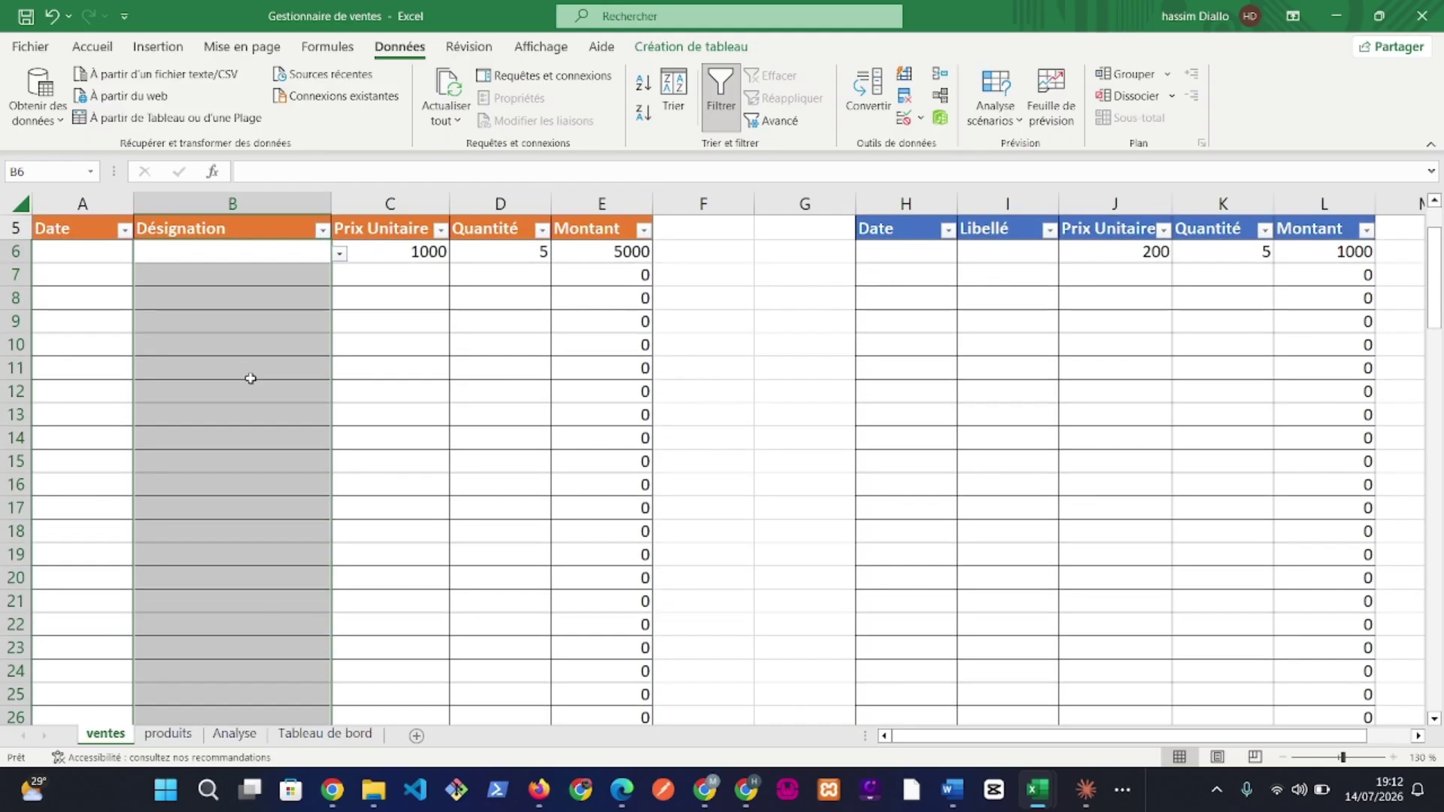
scroll(250, 378, up, 3)
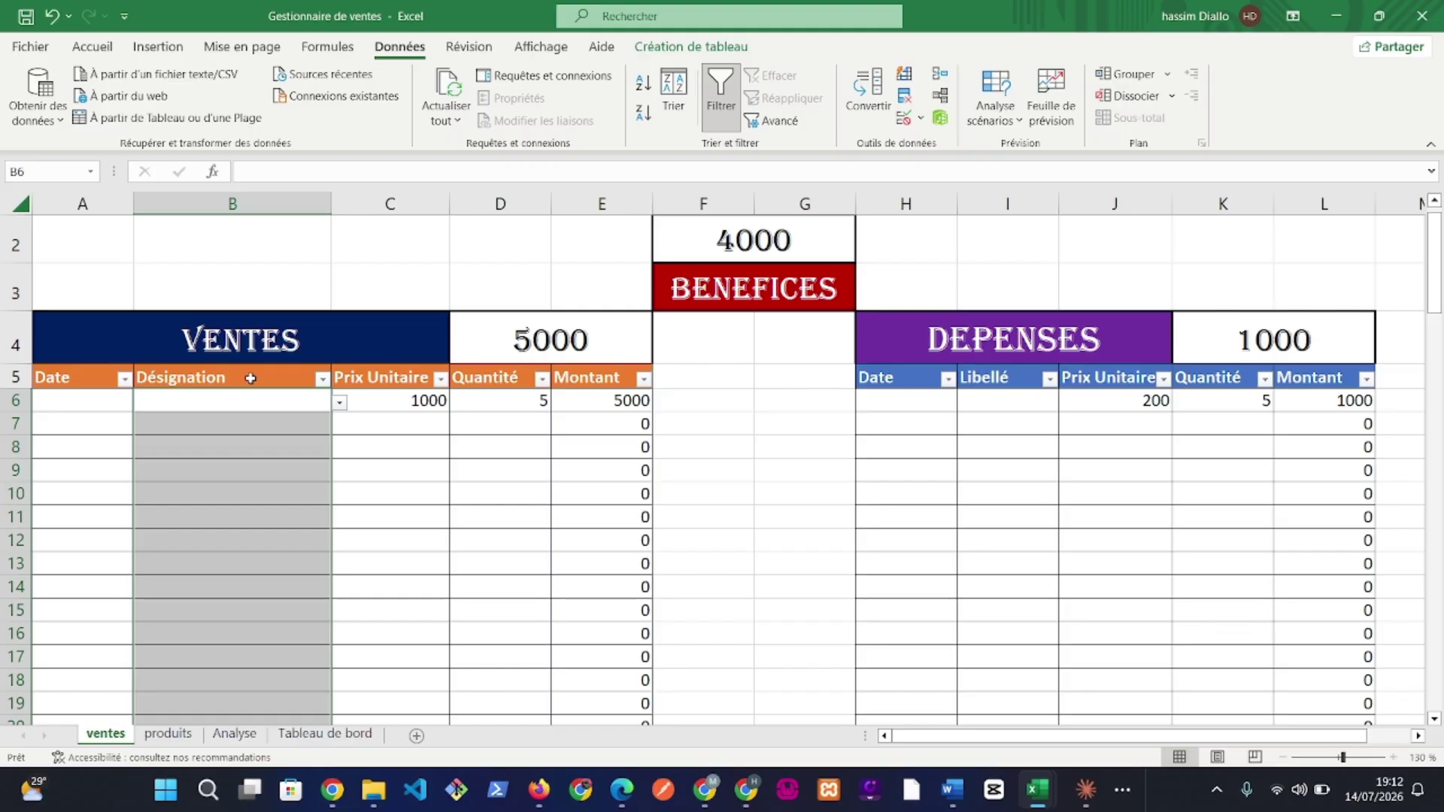
Choose MODEM from the product dropdown in Désignation cell B8
click(254, 427)
click(278, 444)
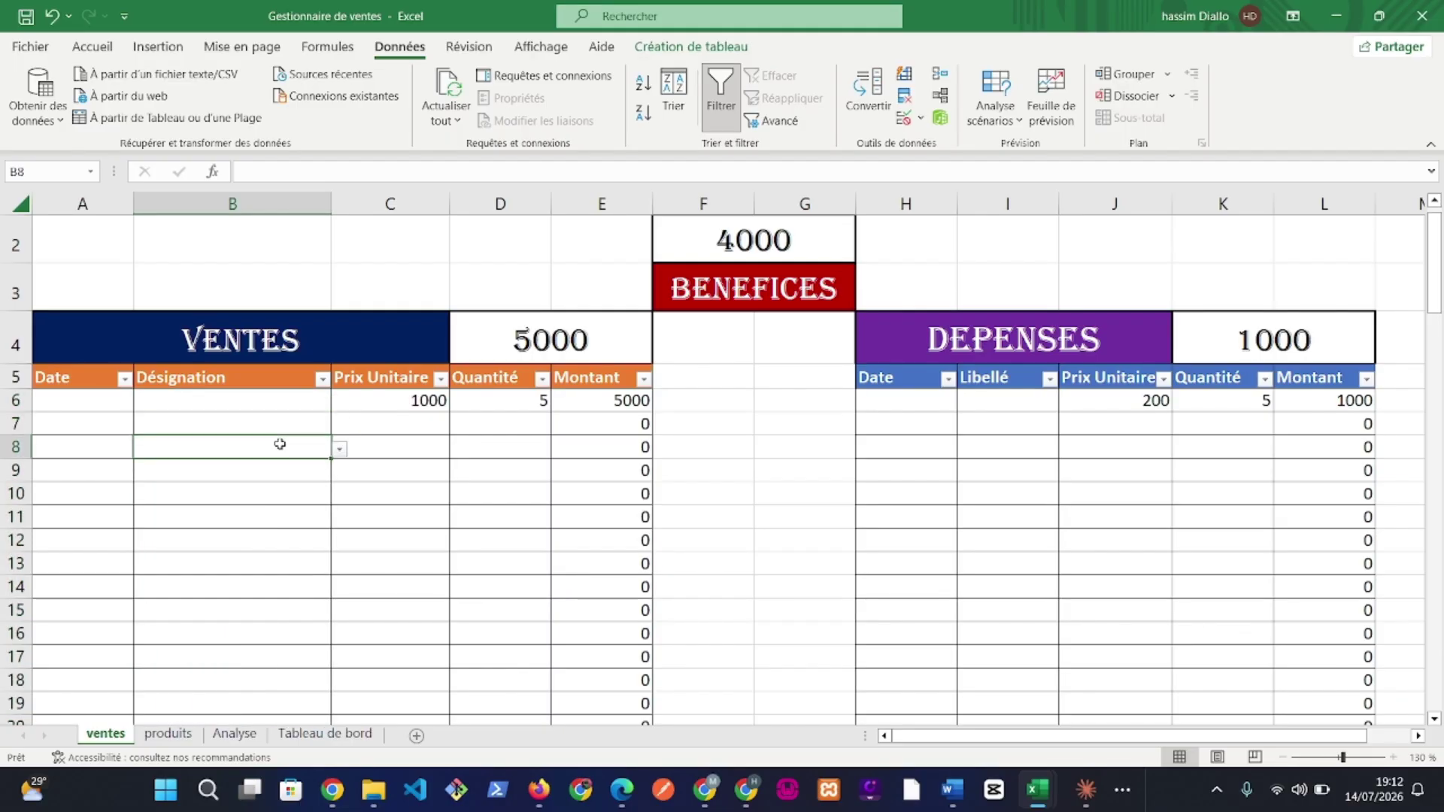
click(339, 452)
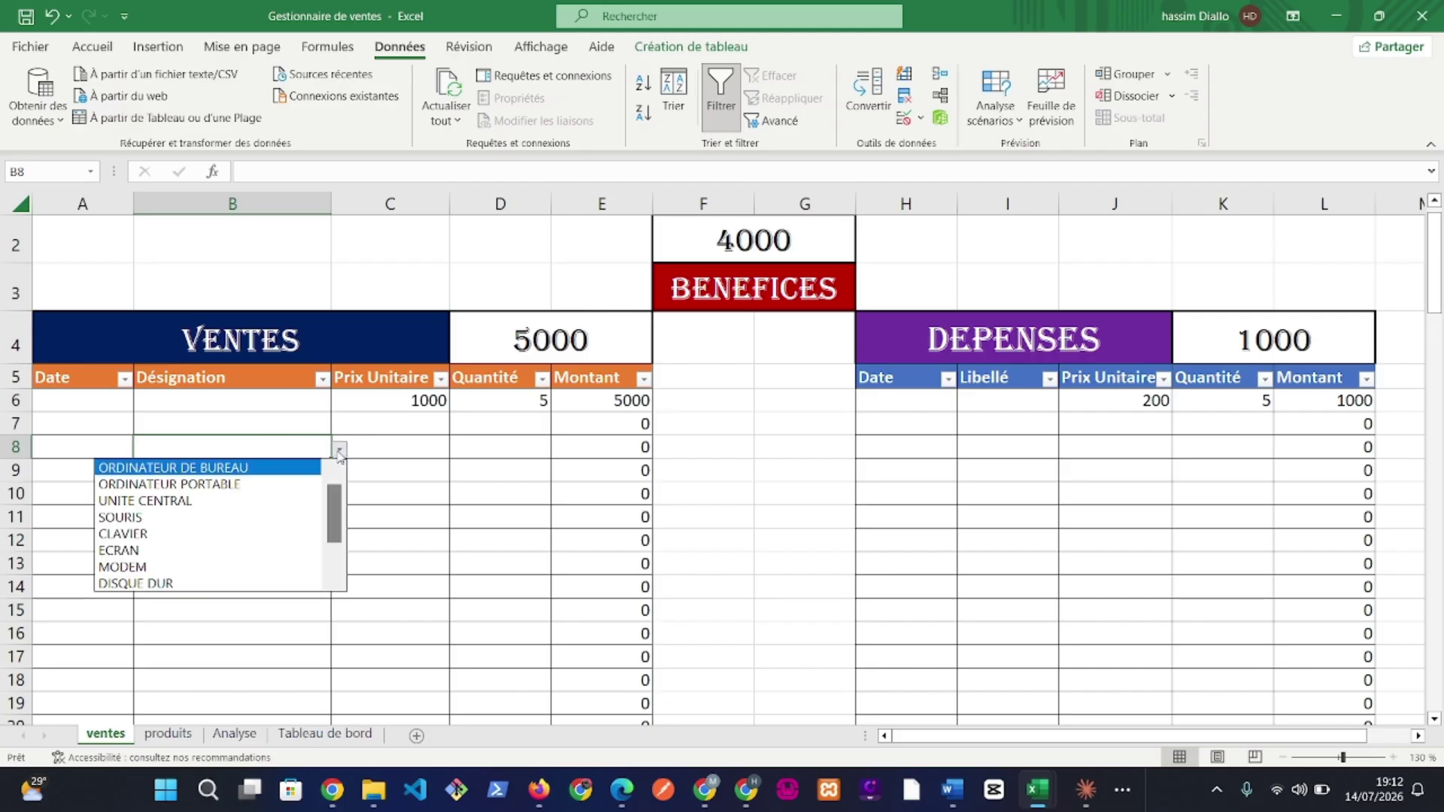
click(225, 568)
scroll(245, 571, down, 1)
Choose UNITE CENTRAL from the product dropdown in Désignation cell B9
click(291, 374)
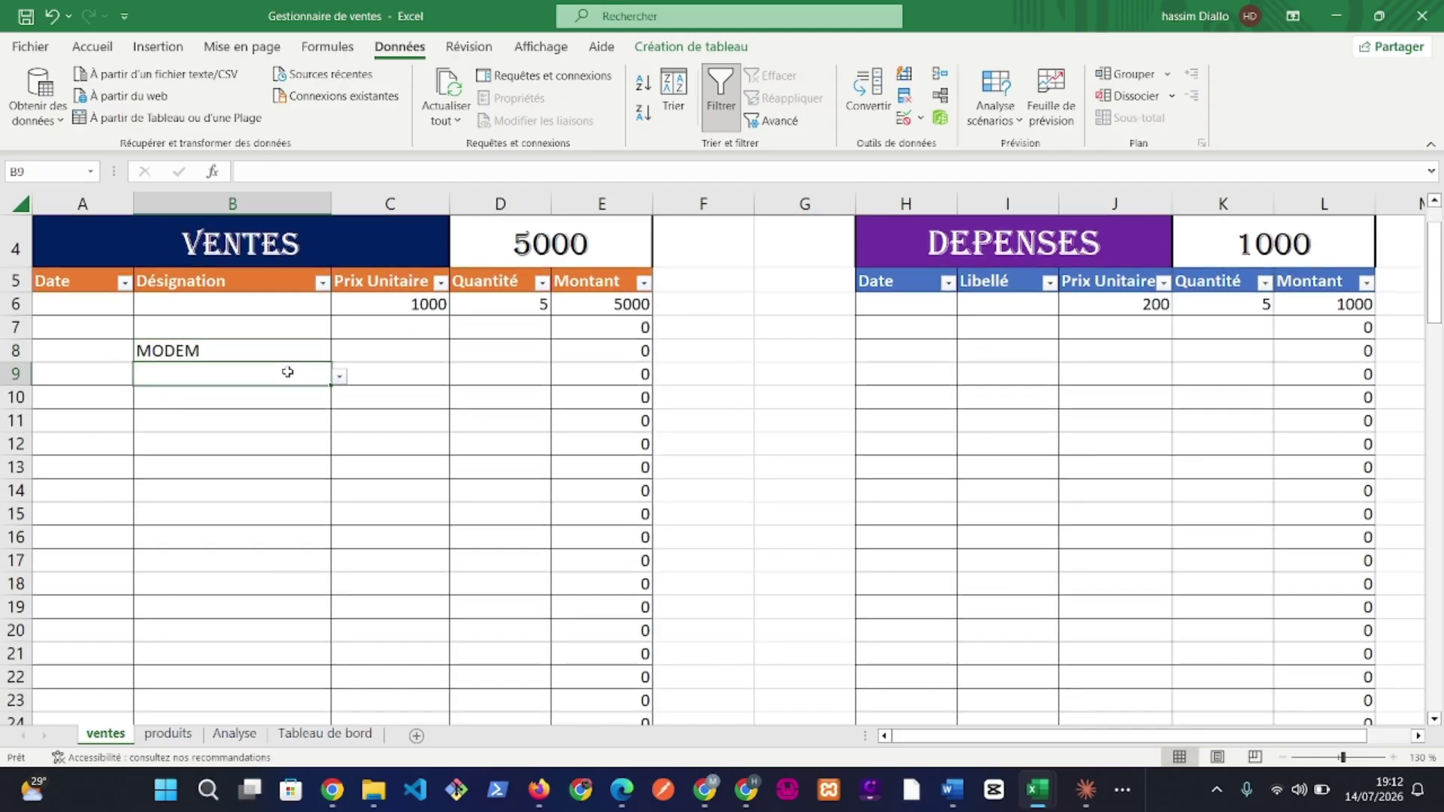
click(338, 386)
click(312, 365)
click(340, 377)
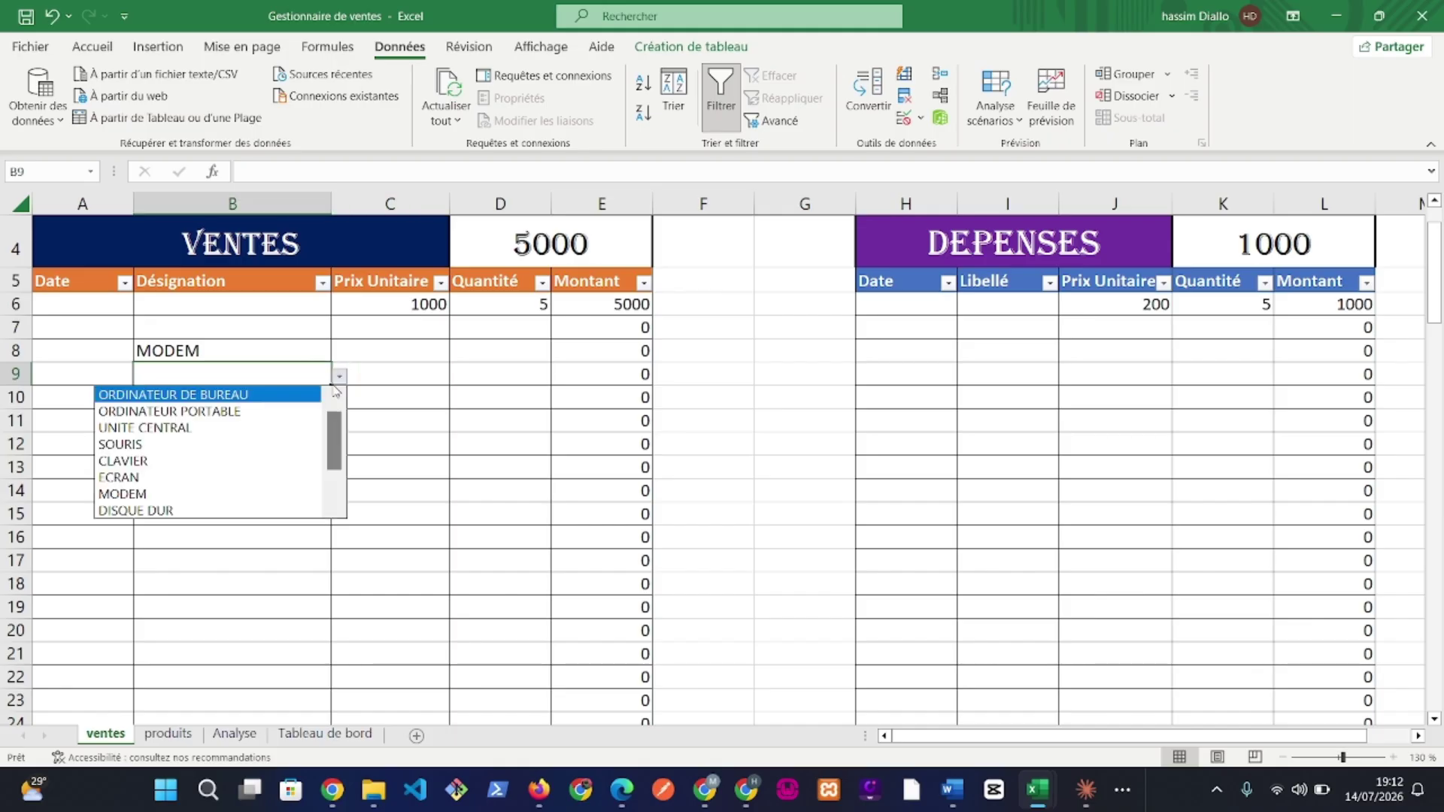
click(243, 428)
click(243, 428)
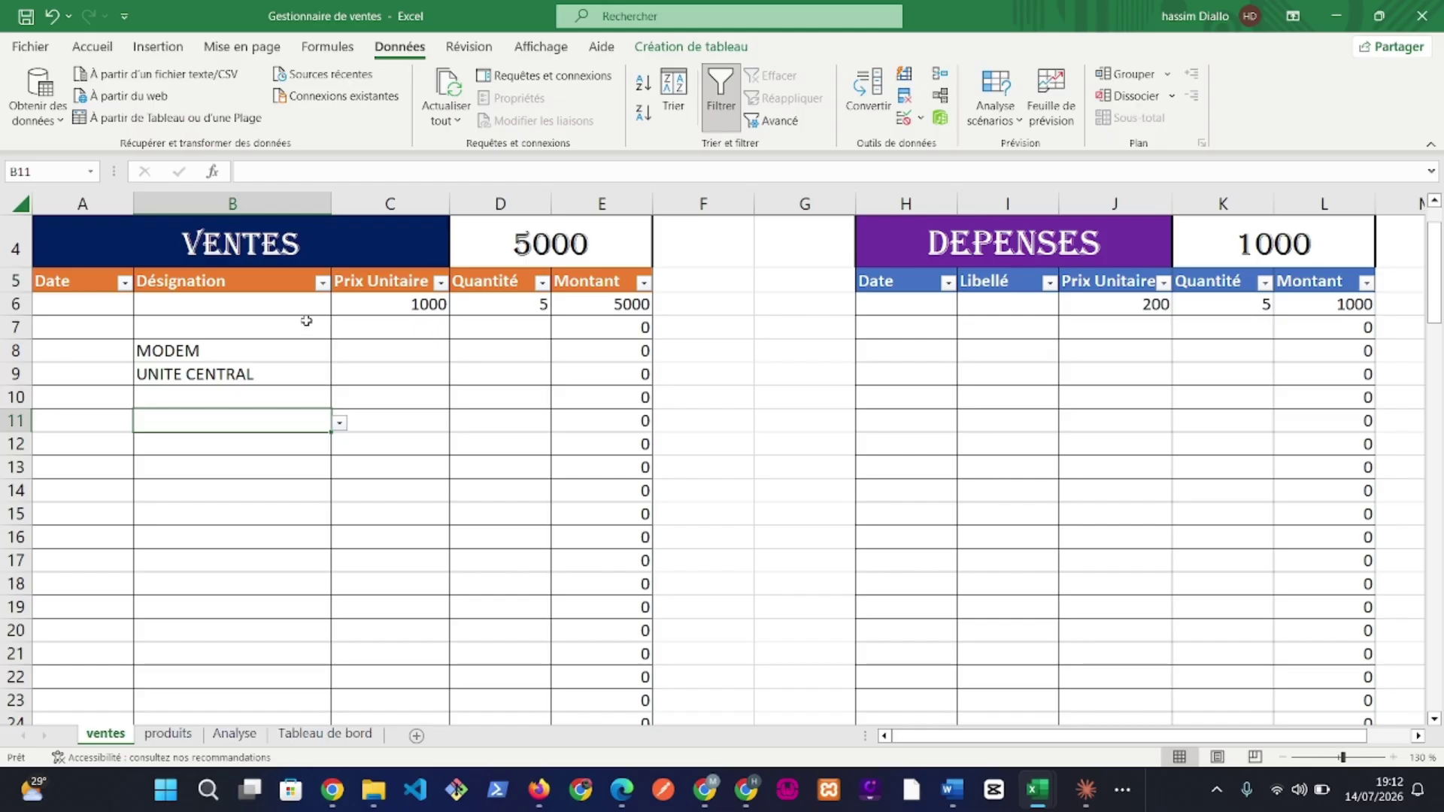
Choose ORDINATEUR DE BUREAU from the product dropdown in Désignation cell B6 and MODEM in B7
click(273, 302)
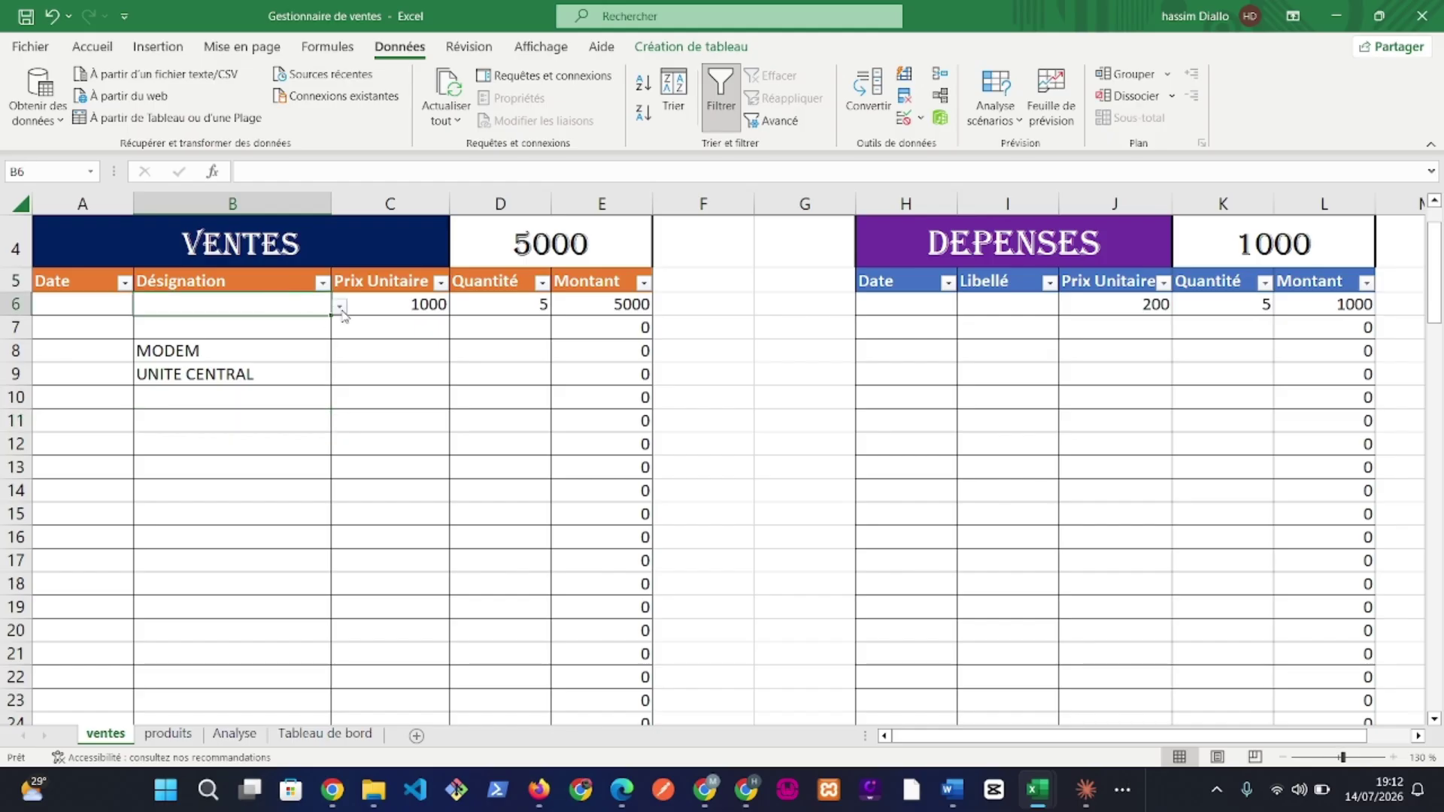
click(339, 307)
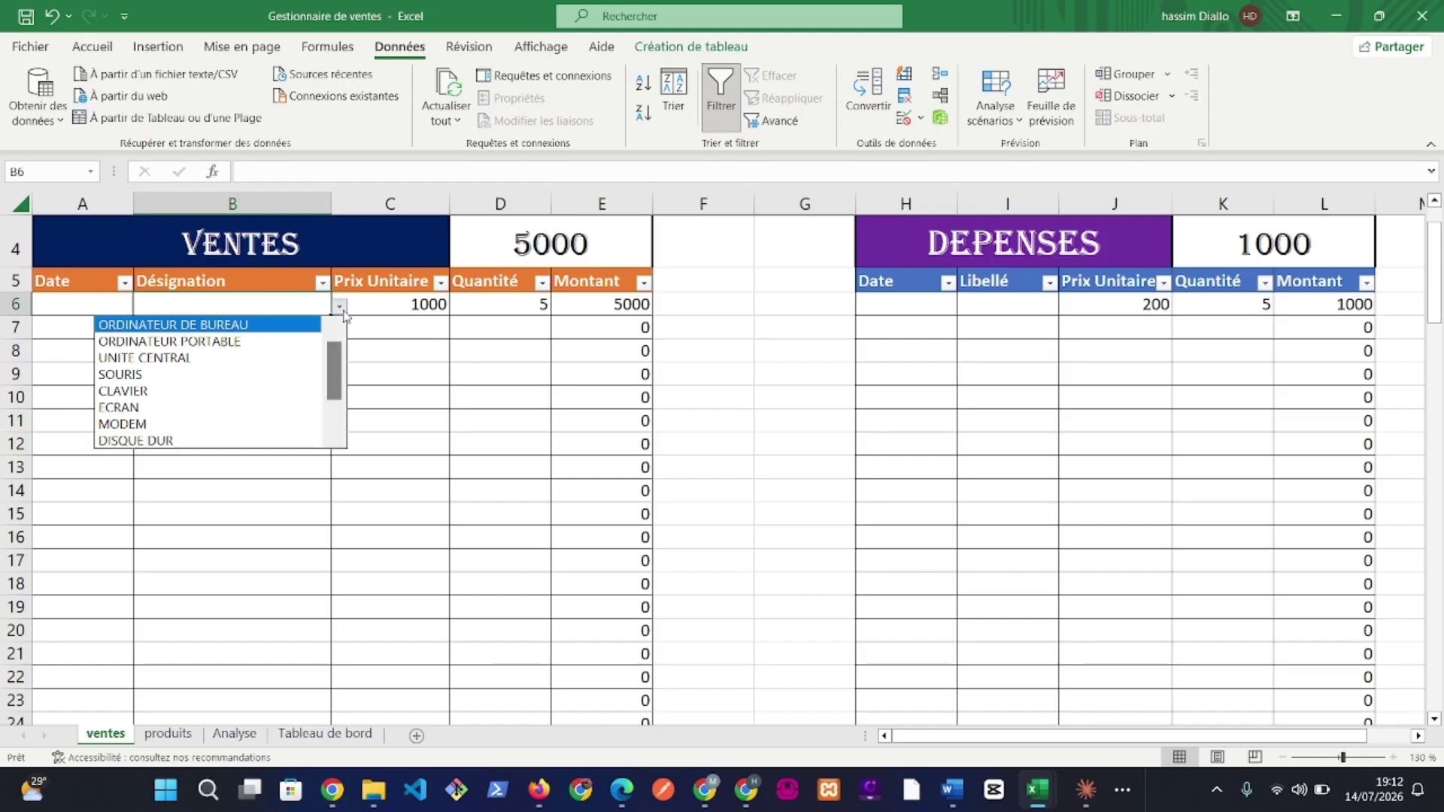
click(273, 324)
click(273, 322)
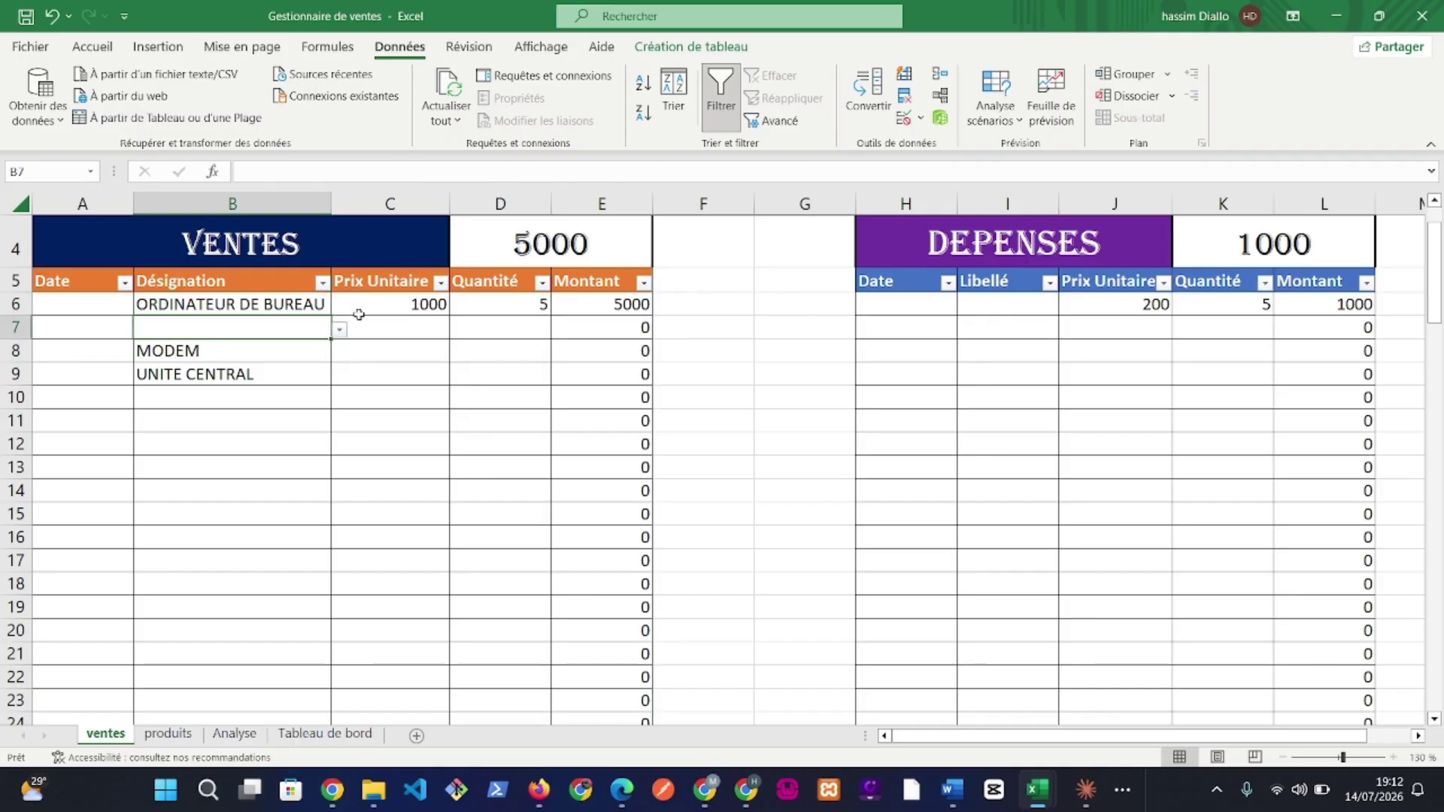
click(340, 331)
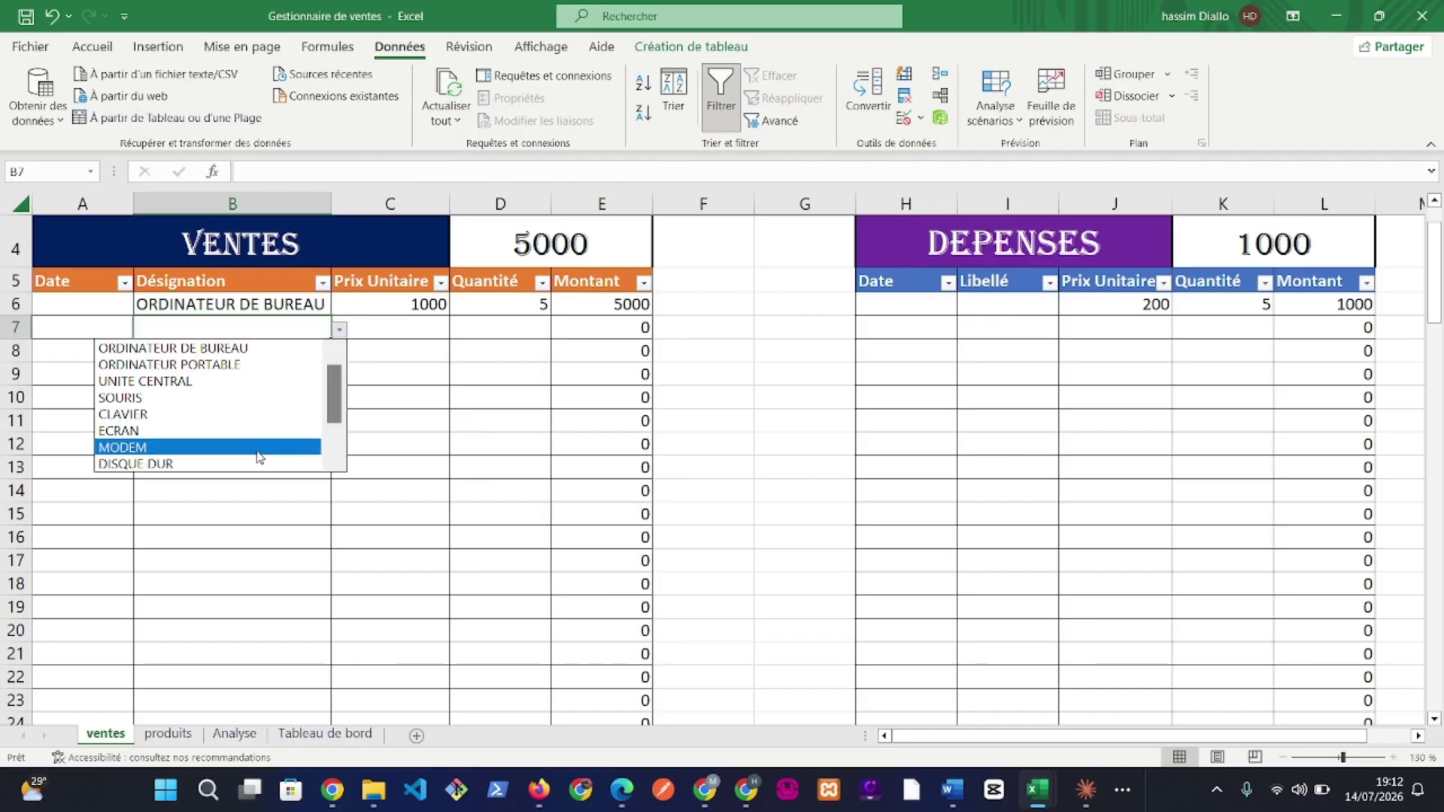
click(256, 450)
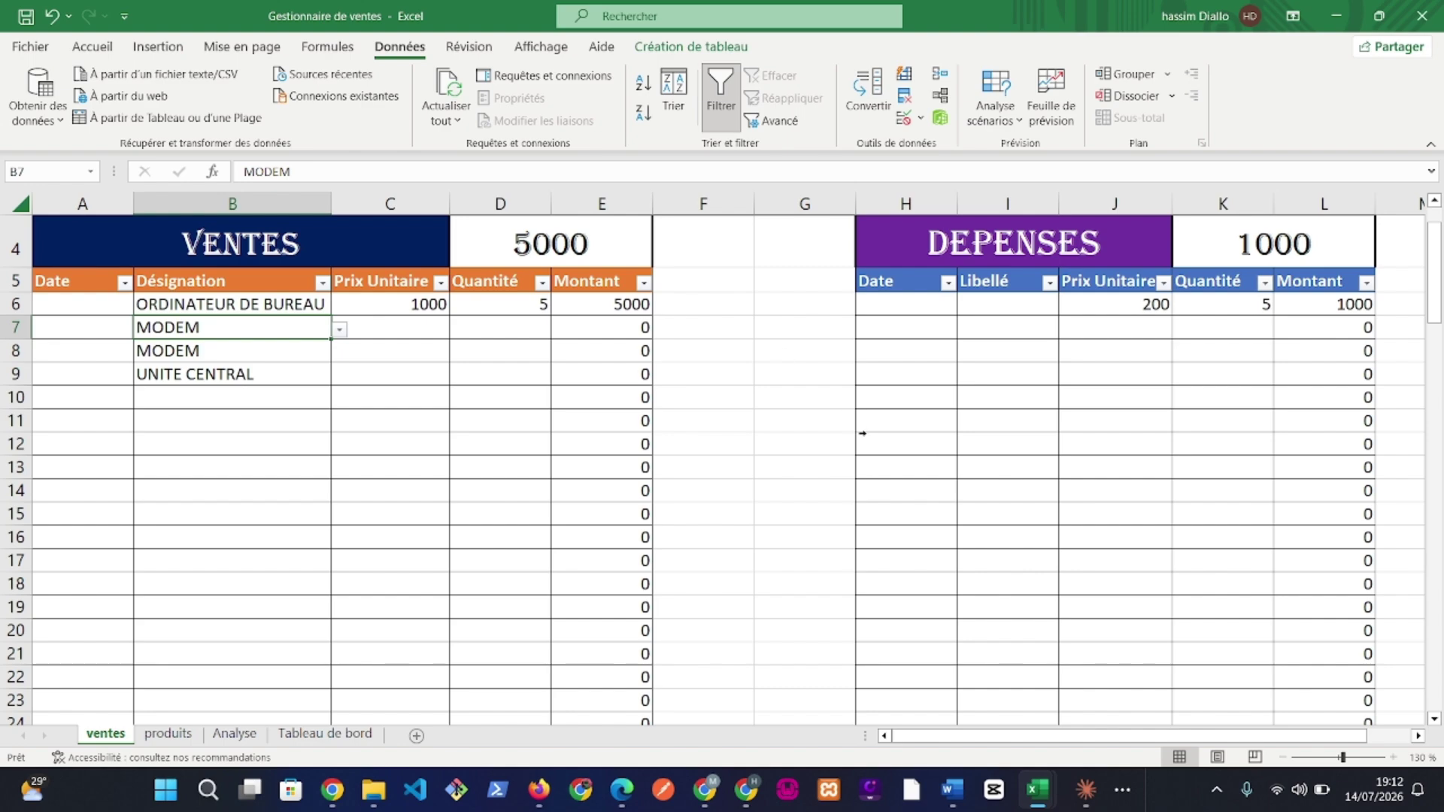
scroll(1124, 408, up, 1)
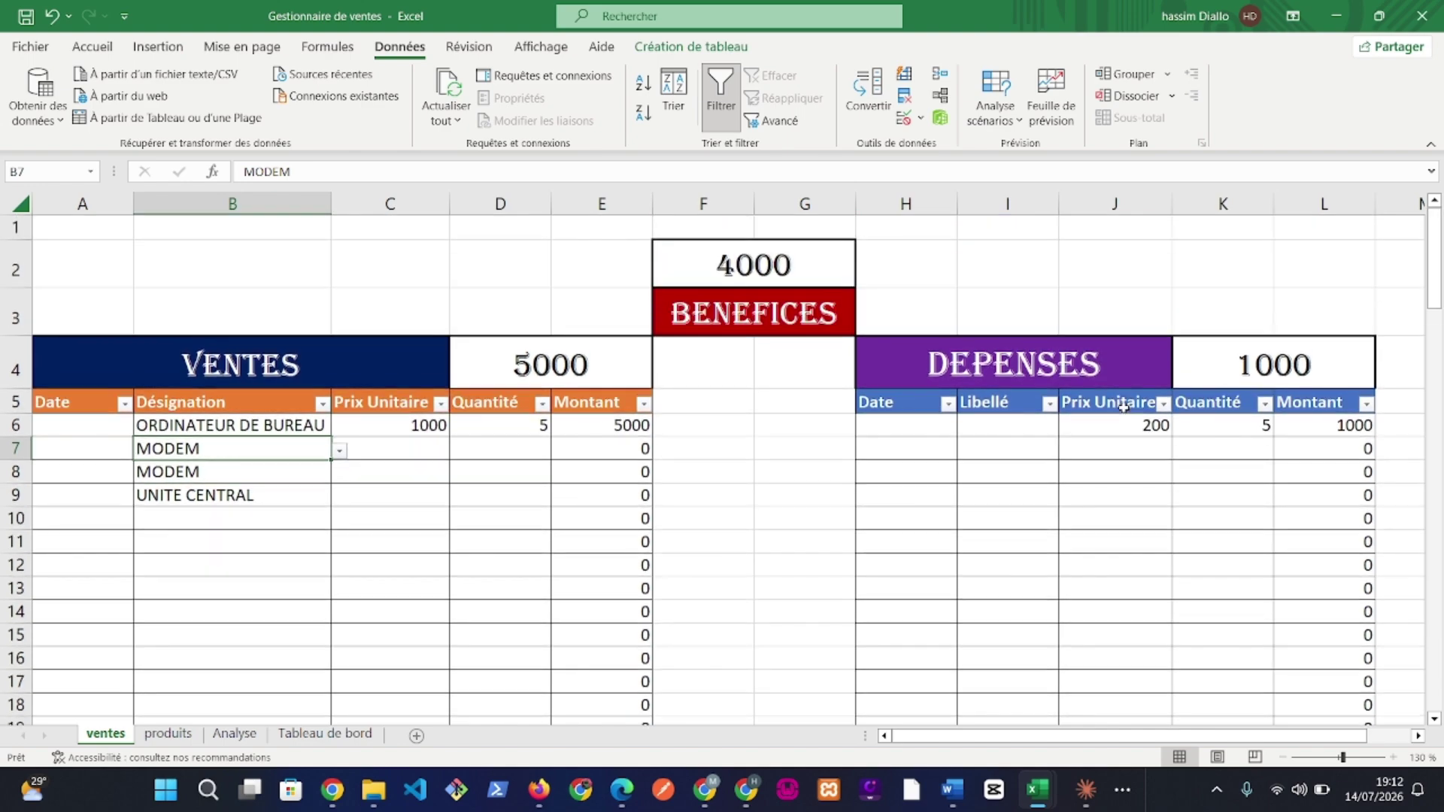
On the produits sheet, name the DEPENSES entries in E2:E9 LIST_DEPENSES
click(168, 736)
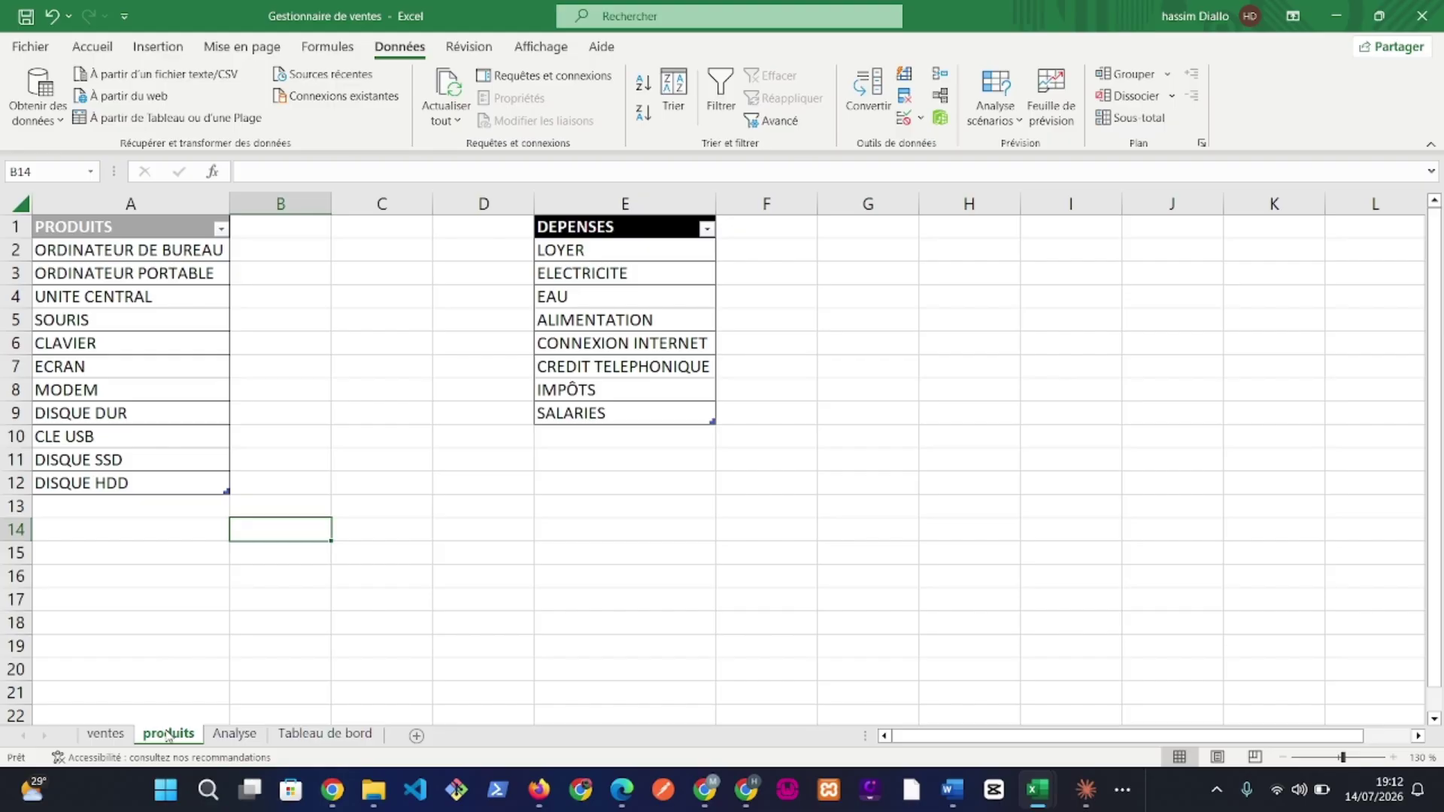
click(571, 249)
drag(572, 249, 561, 405)
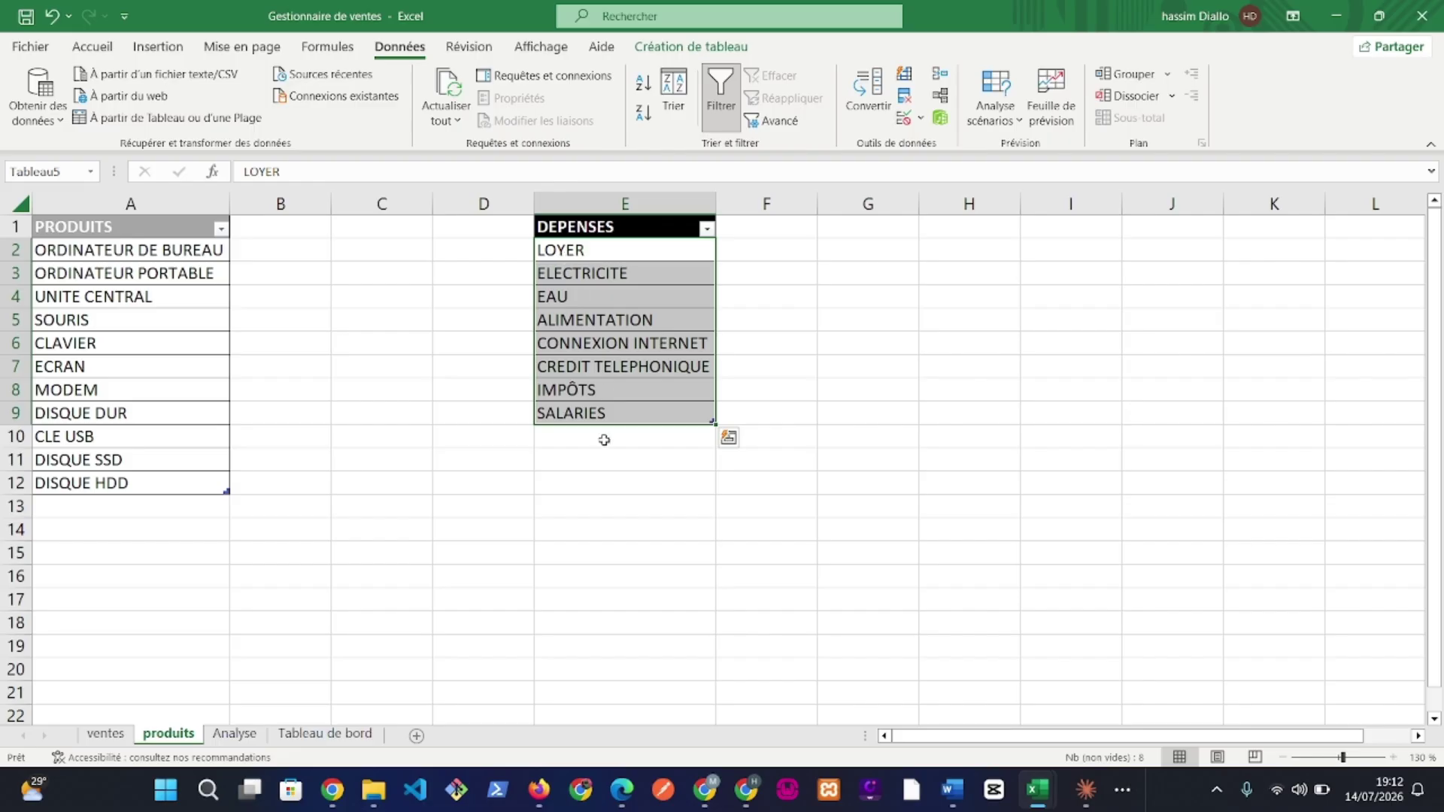
click(72, 172)
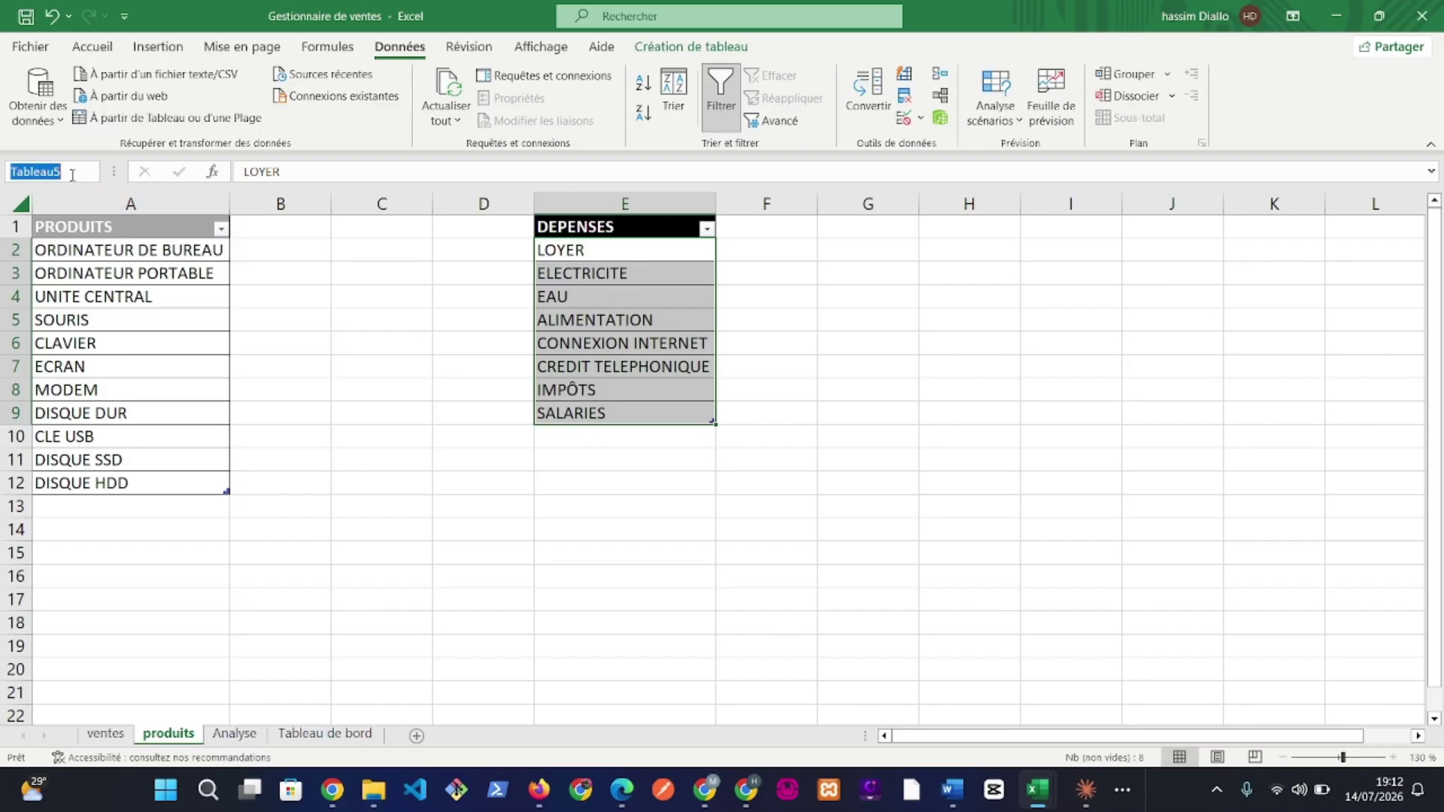
key(BackSpace)
text(LISTDEPENSSE)
key(BackSpace)
key(BackSpace)
text(ES_)
key(Return)
On the ventes sheet, open data validation for the first Libellé cell, I6, and allow only a list (Liste)
click(122, 739)
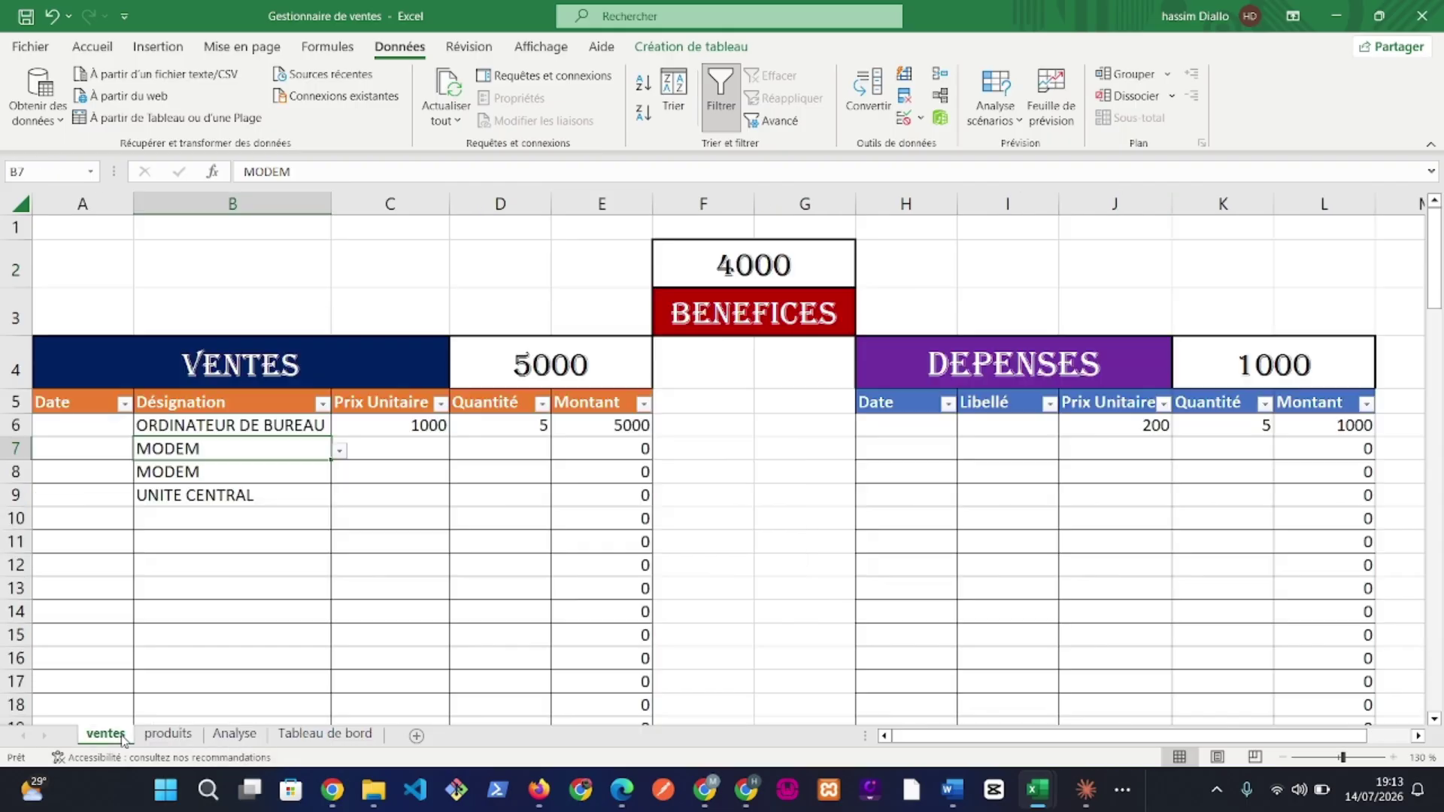
click(1014, 428)
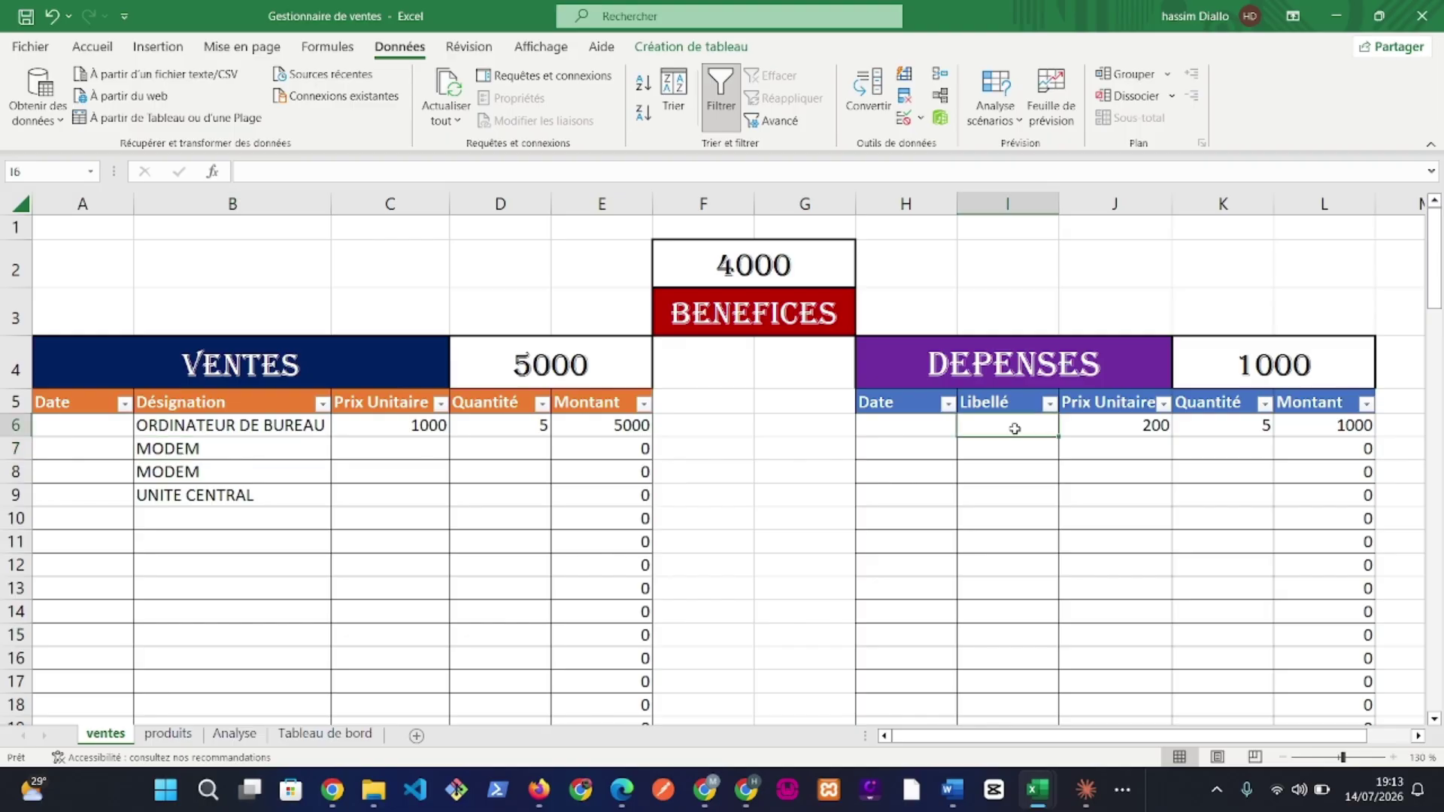
click(326, 51)
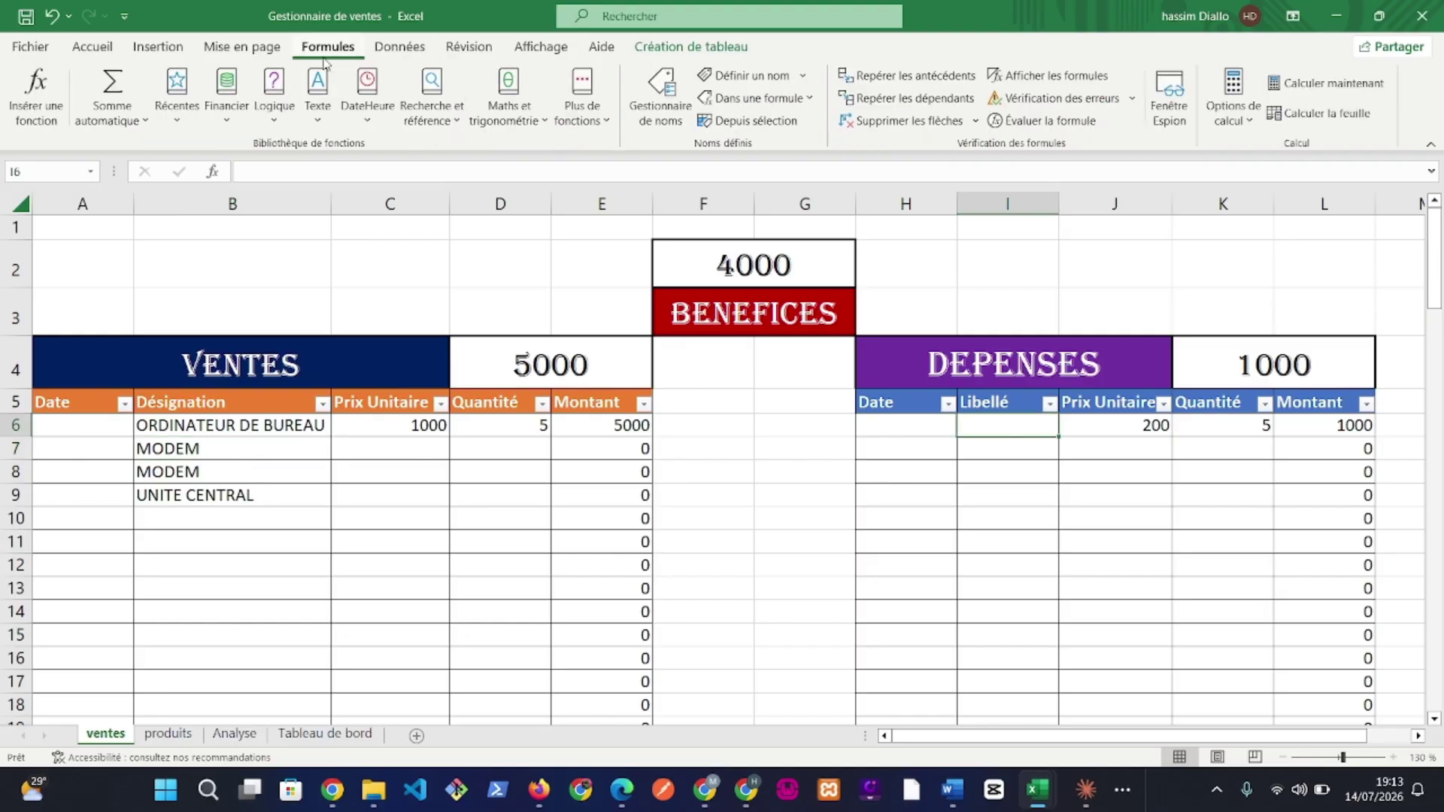
click(400, 49)
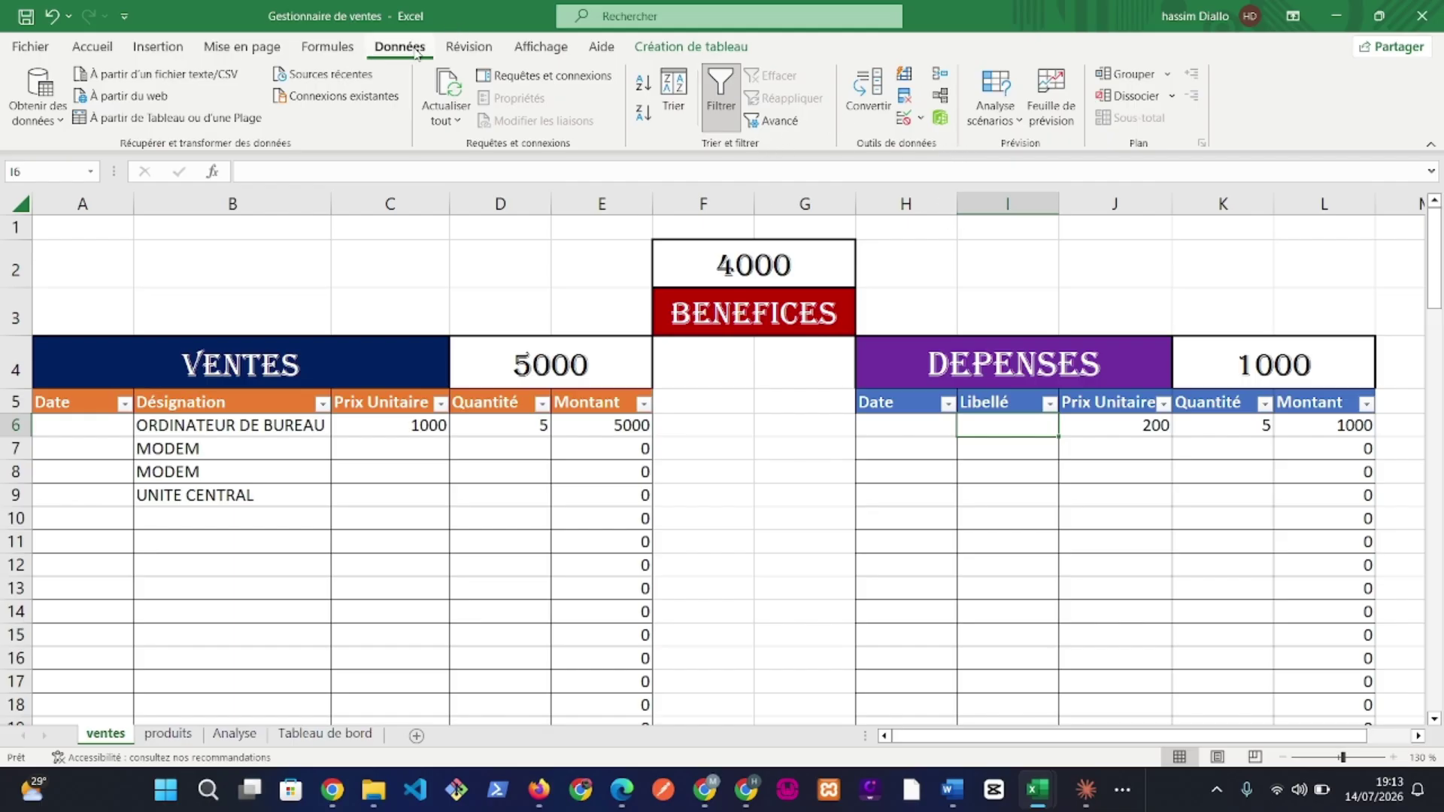
click(919, 120)
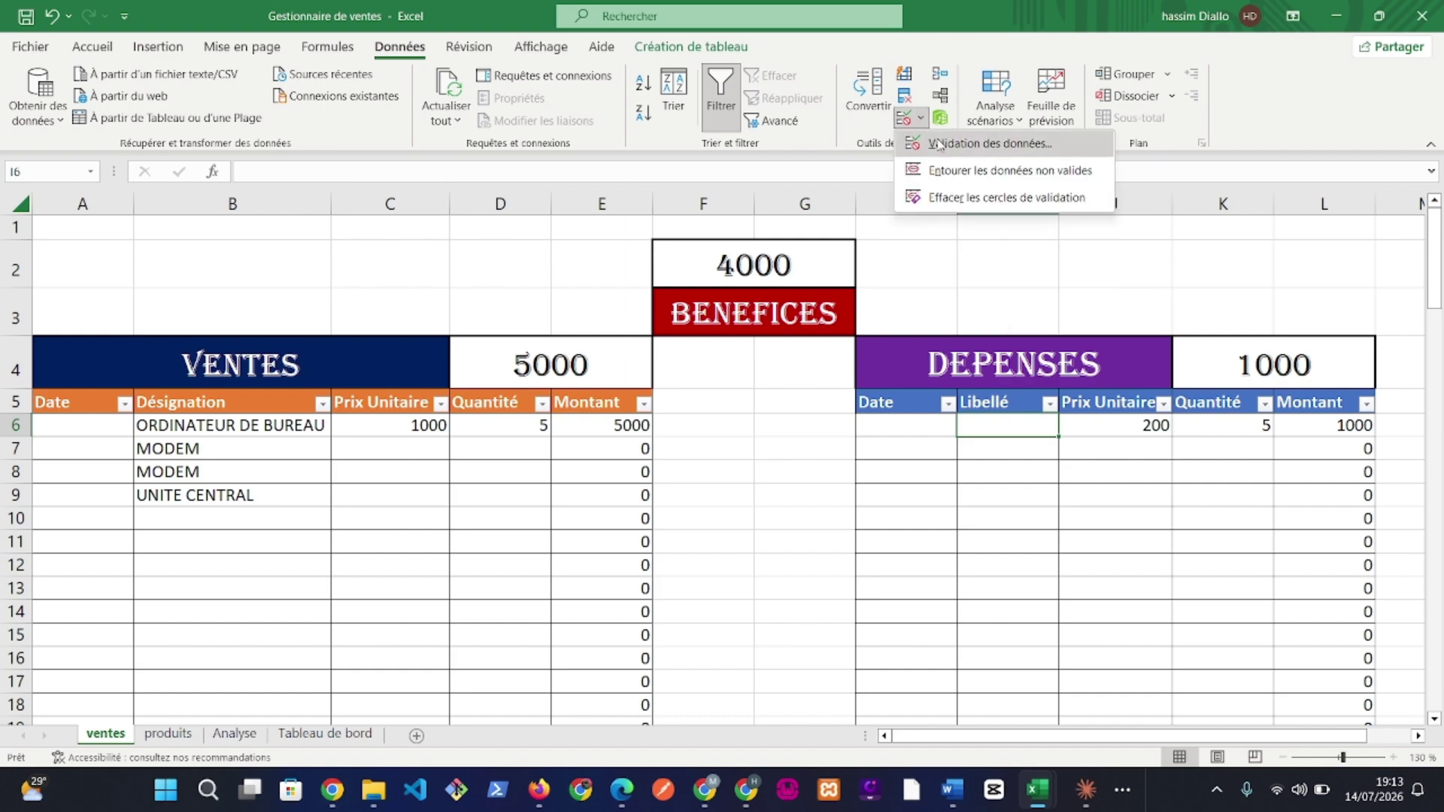
click(939, 143)
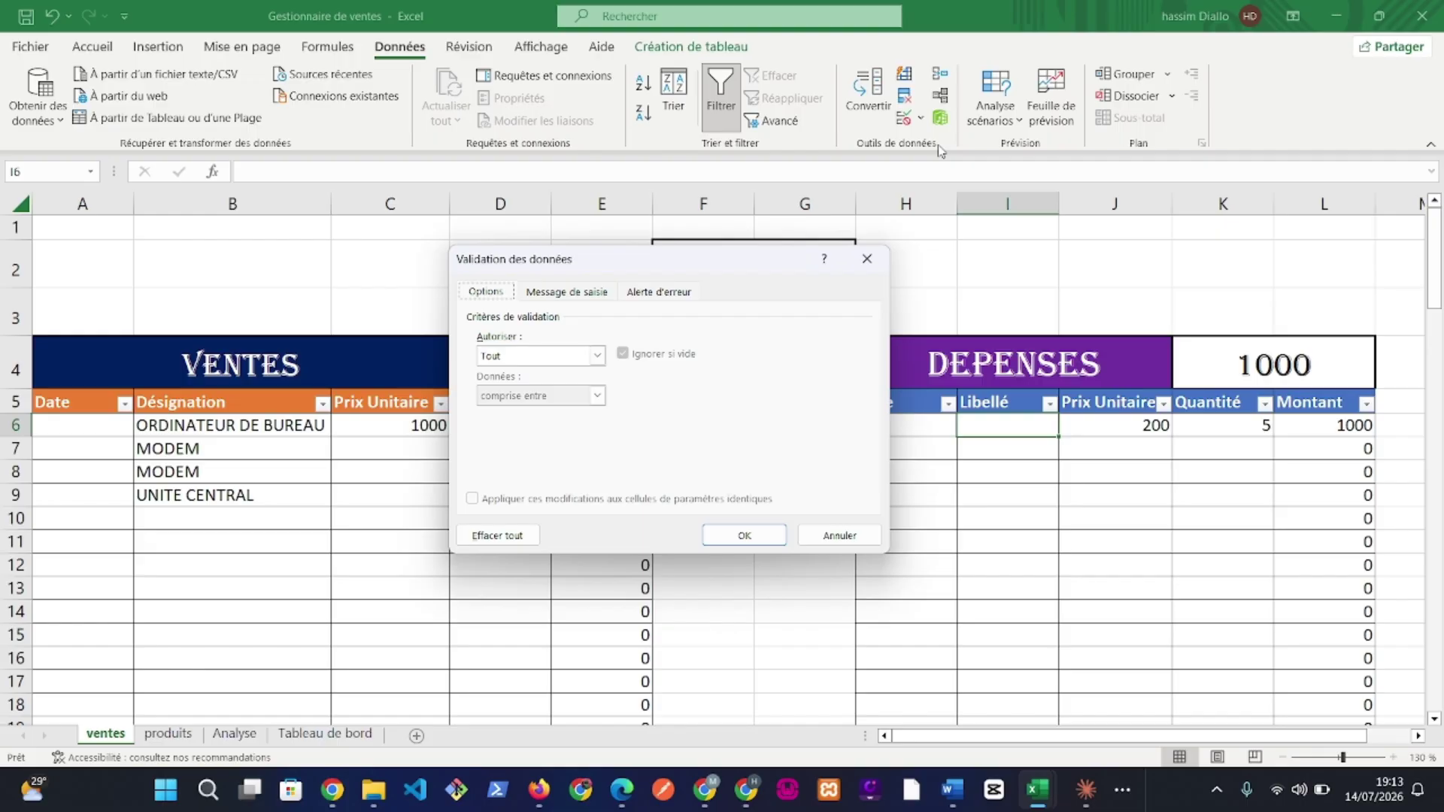
click(596, 356)
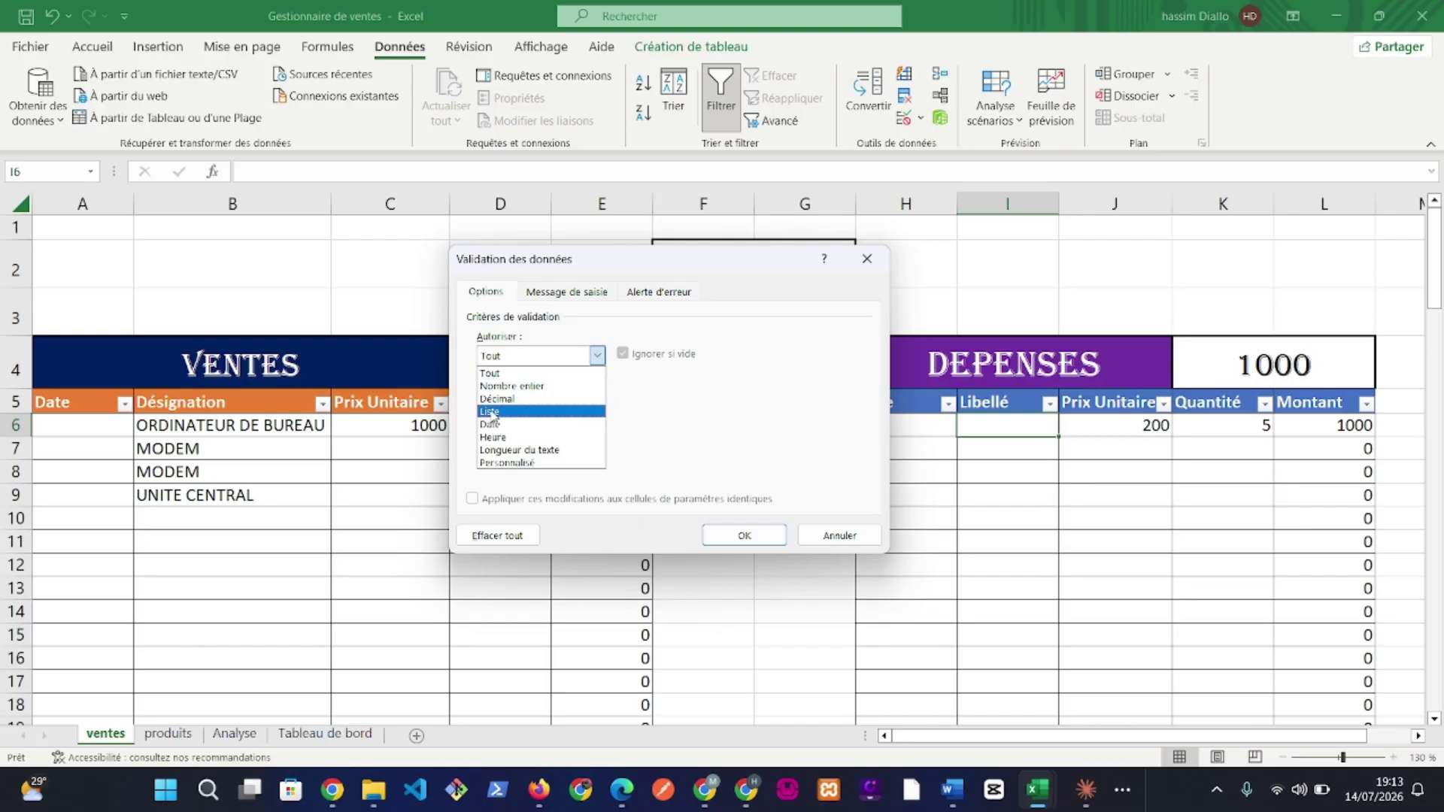
click(490, 412)
Set the list source of I6 to the named range =LIST_DEPENSES and apply the validation
click(500, 433)
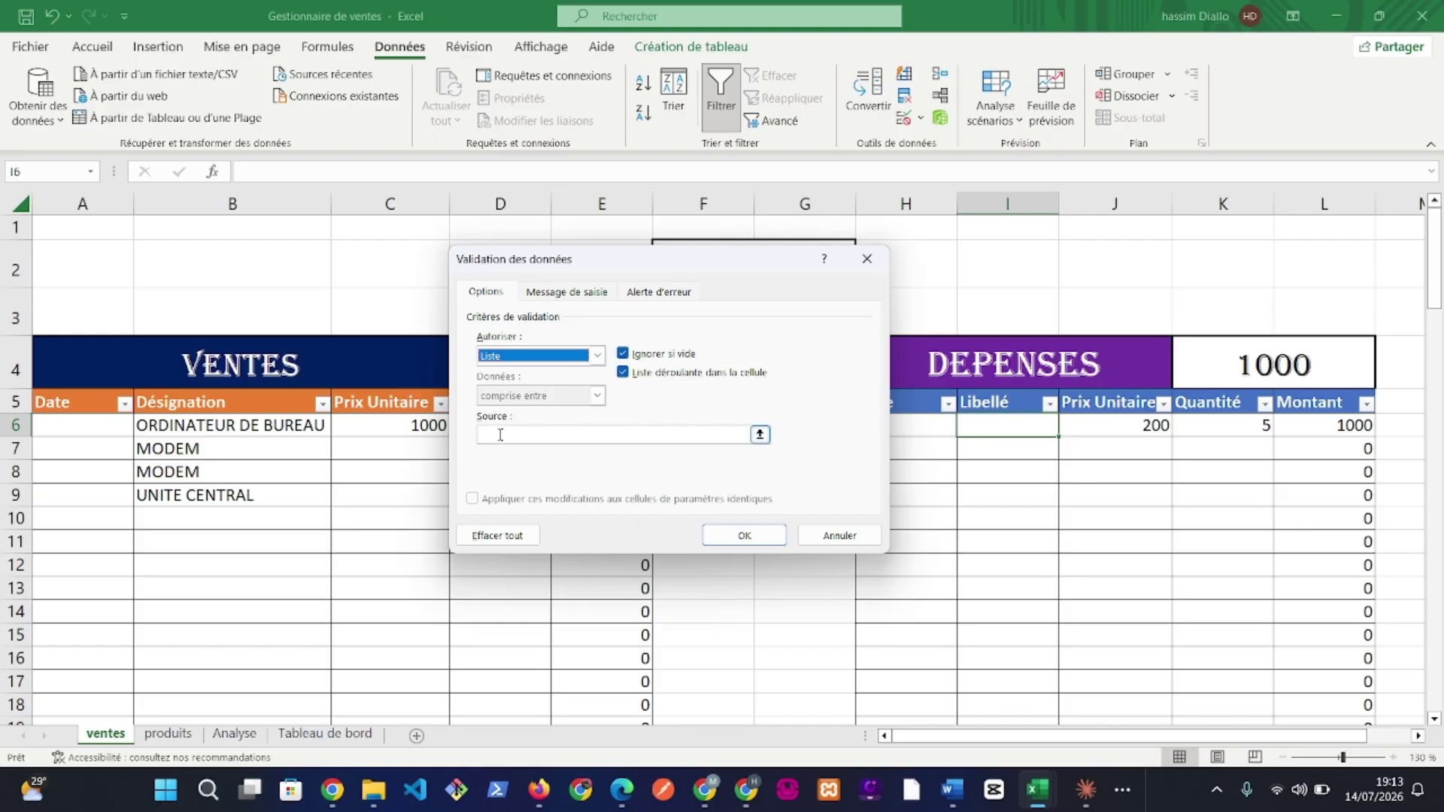
click(500, 435)
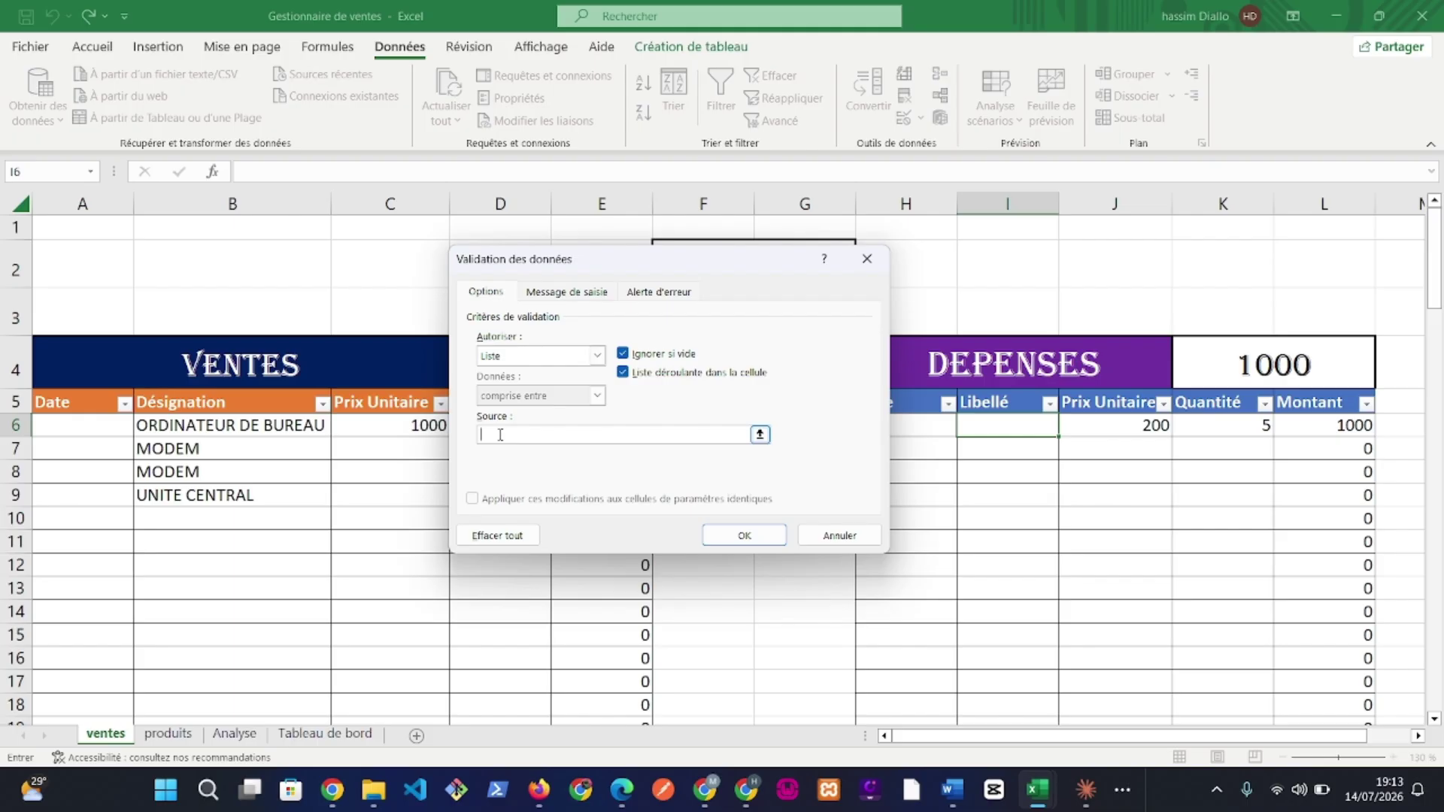
text(=)
key(F3)
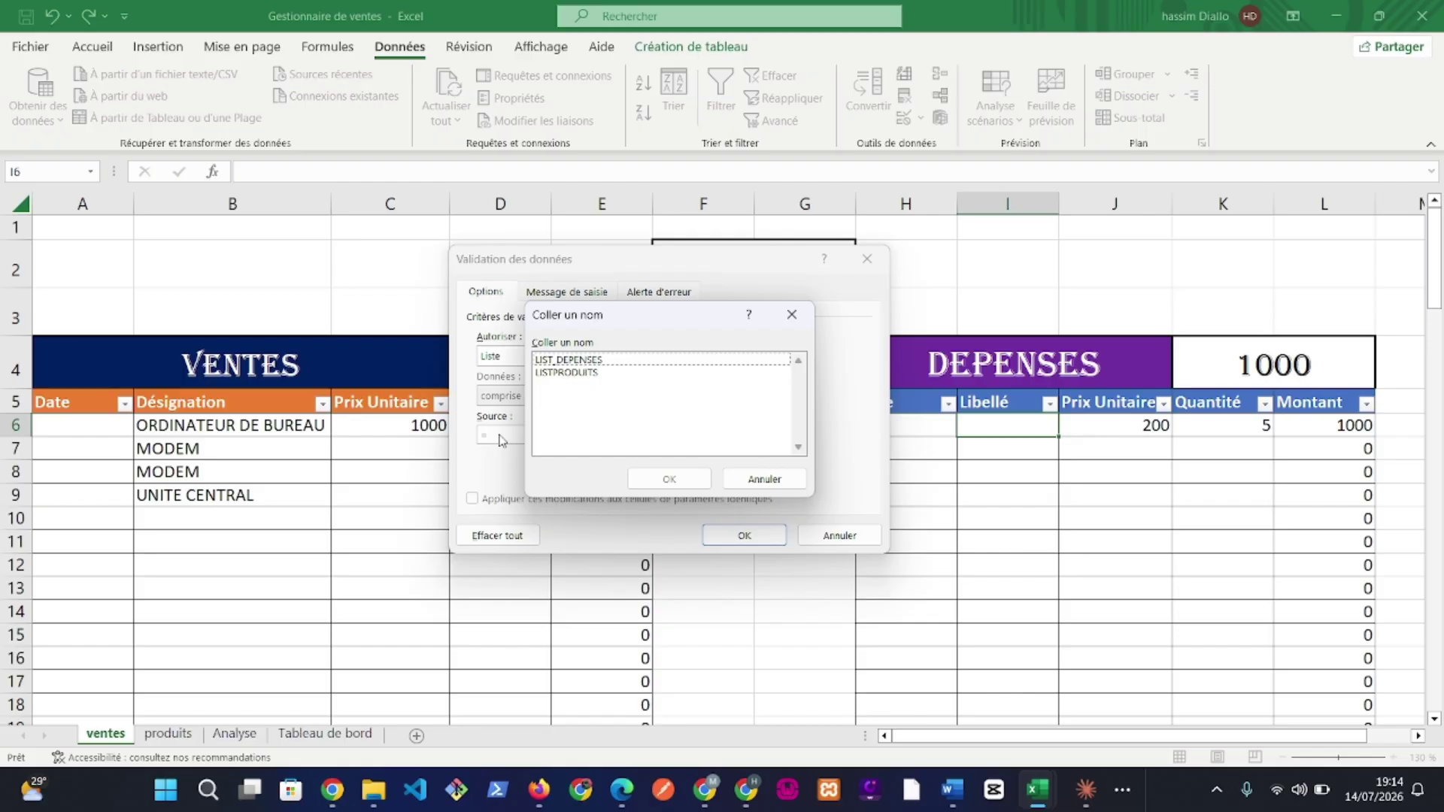
click(602, 362)
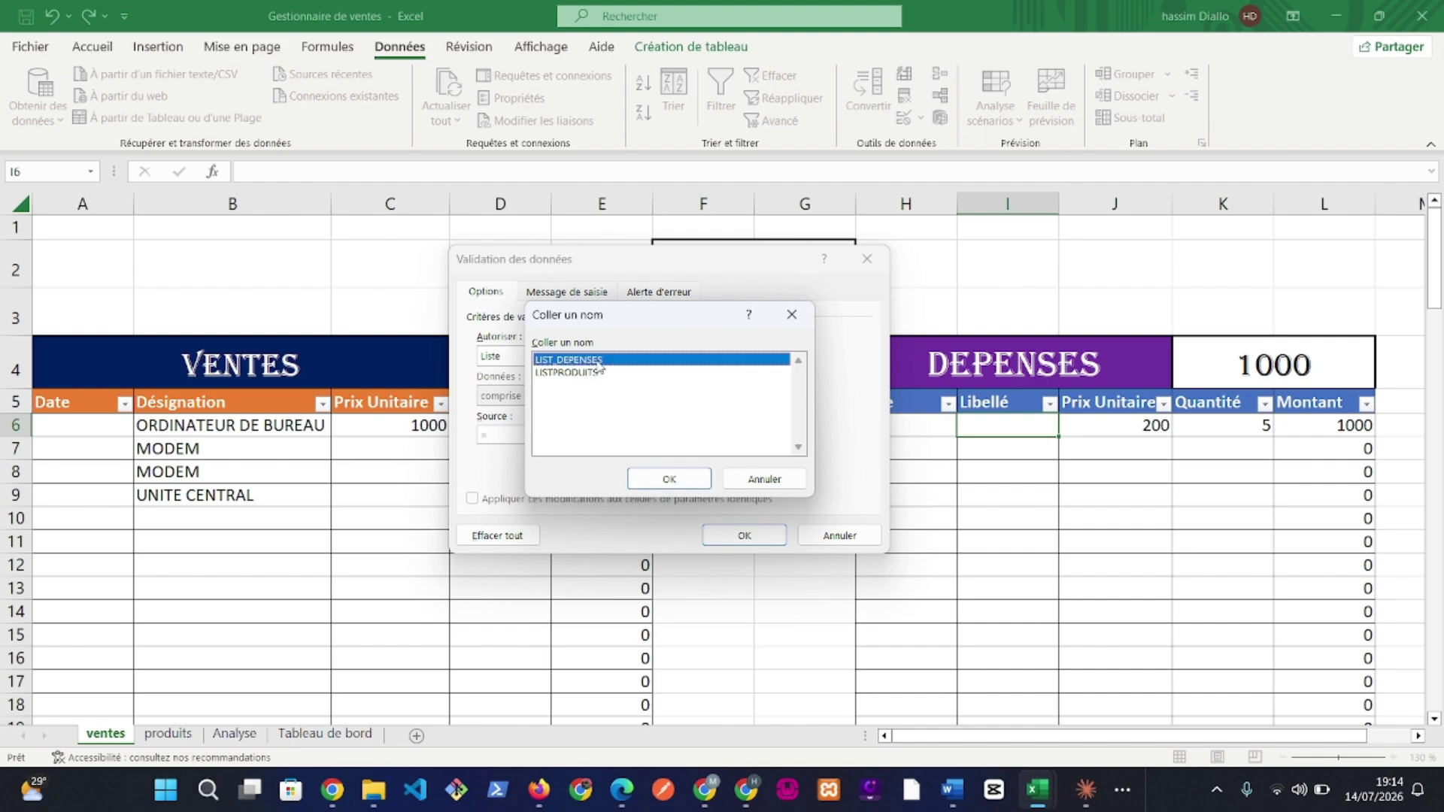
click(668, 479)
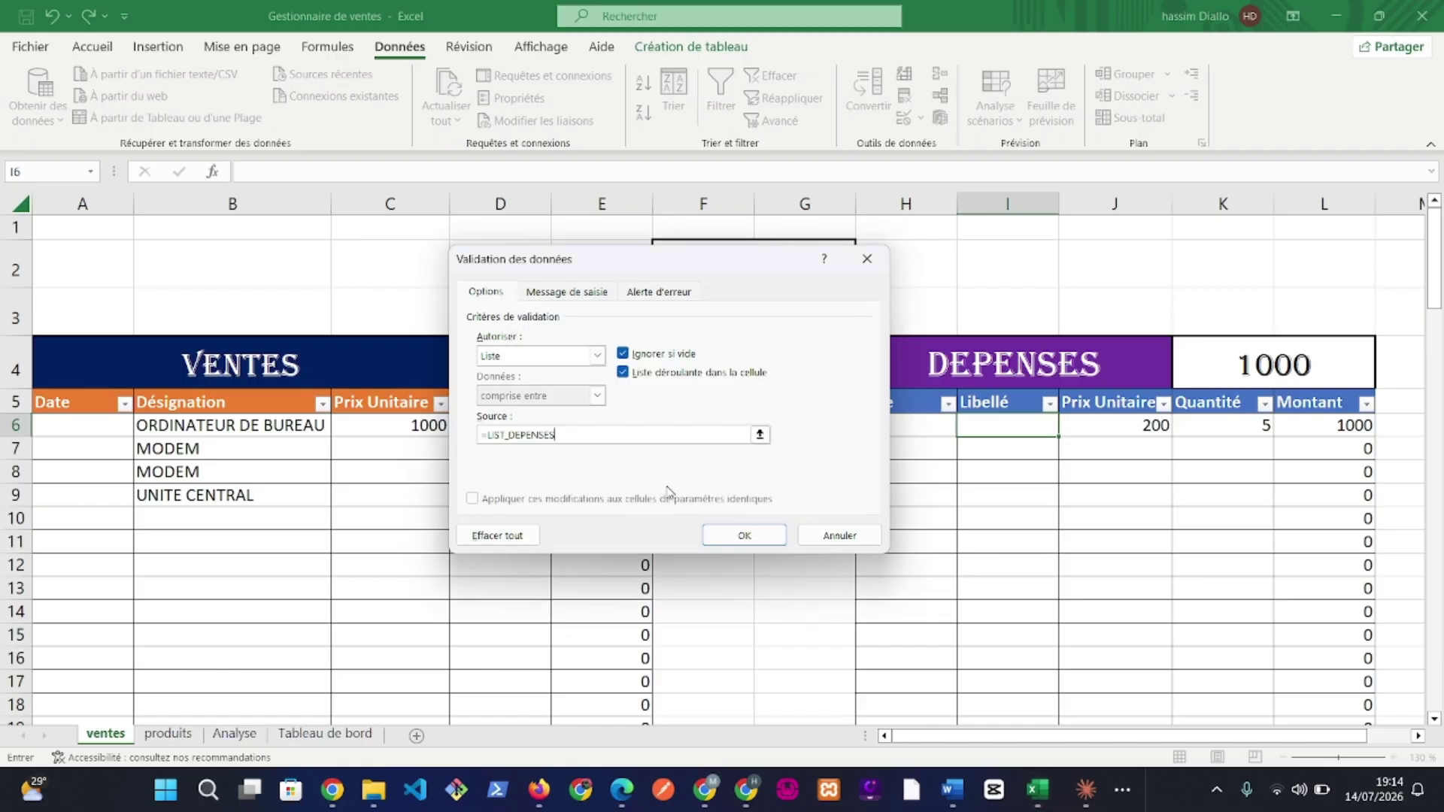
click(739, 538)
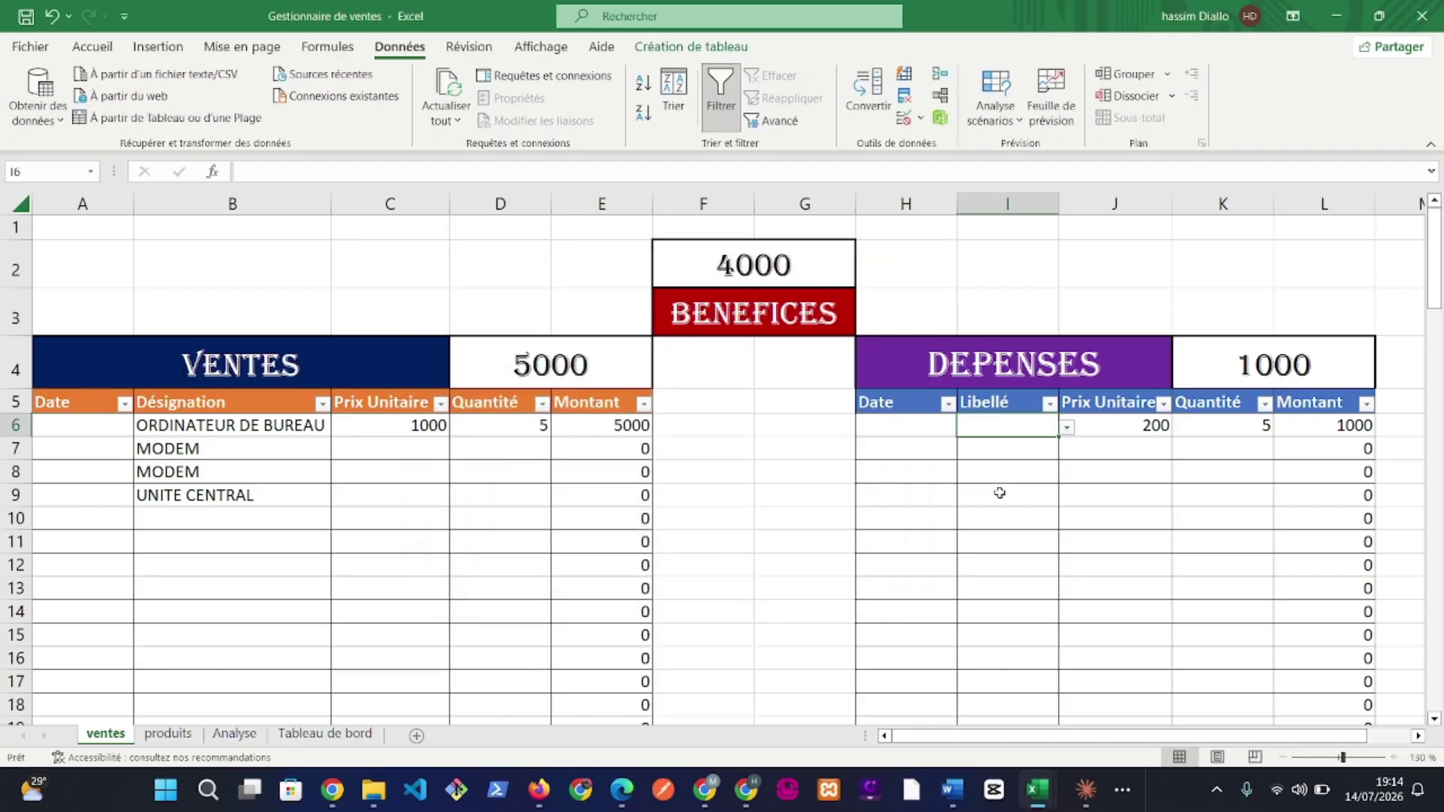
Test the expense dropdown in I6 by choosing LOYER, and clear the cell again
click(1067, 427)
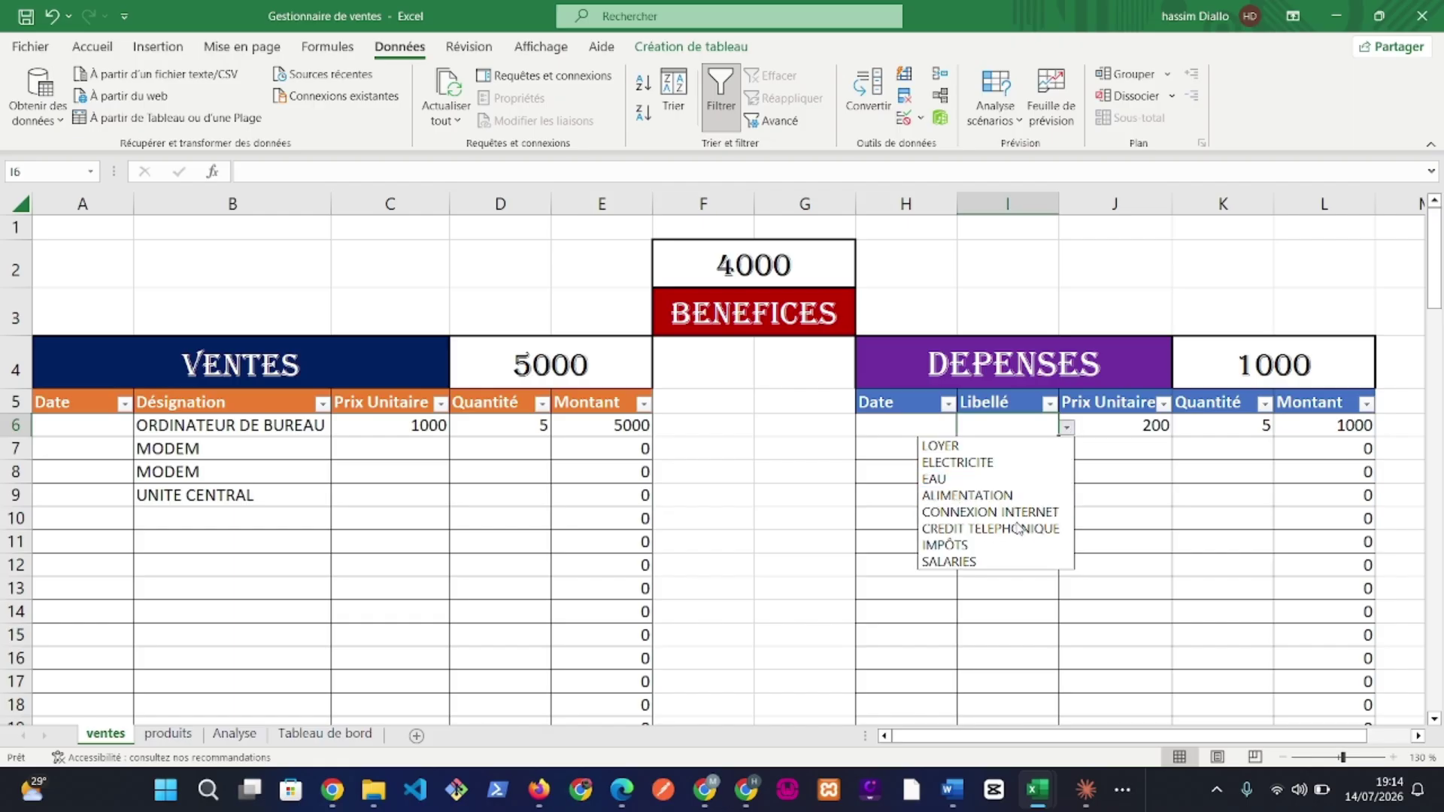
click(963, 447)
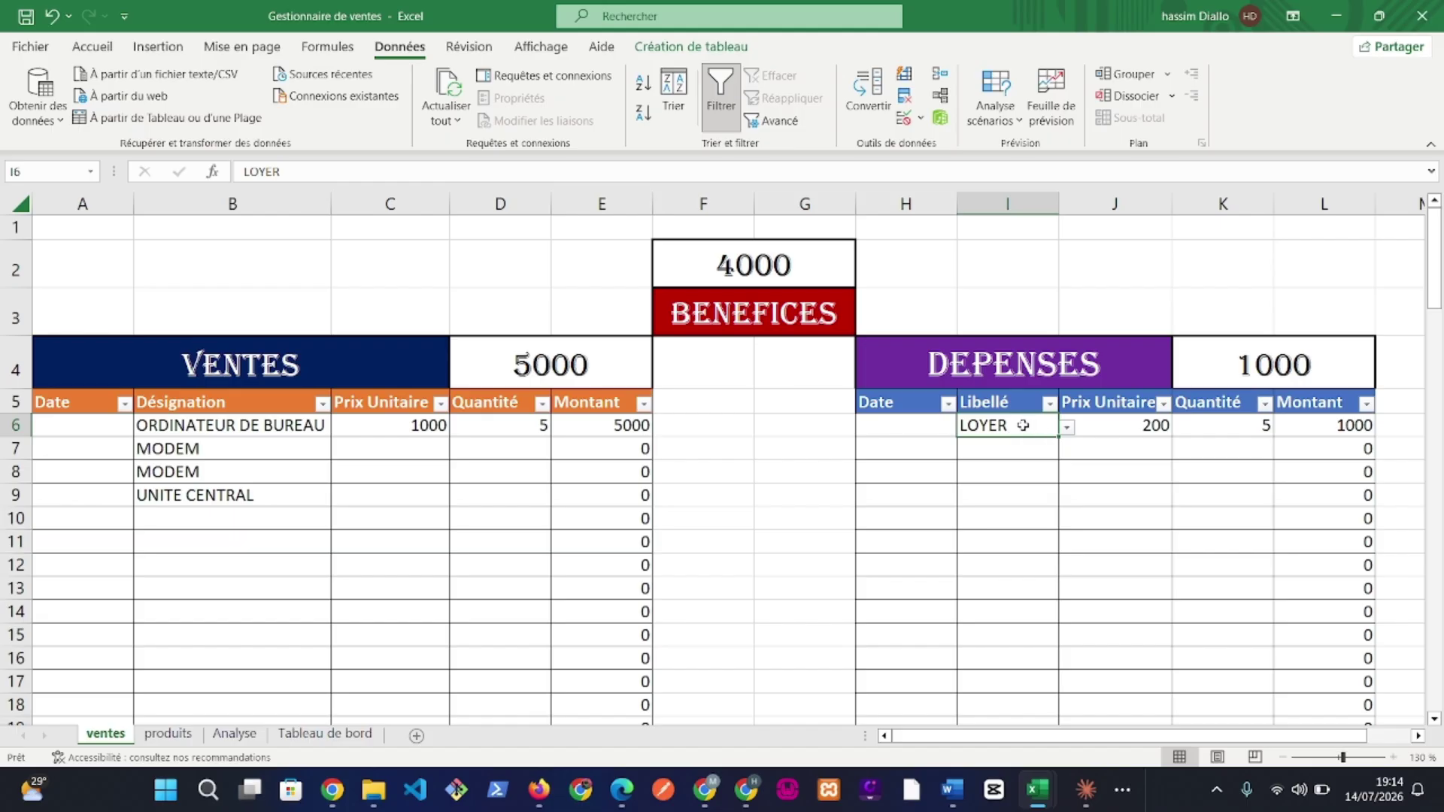
key(Delete)
Check whether the Libellé cells below I6 offer the expense dropdown
click(1009, 444)
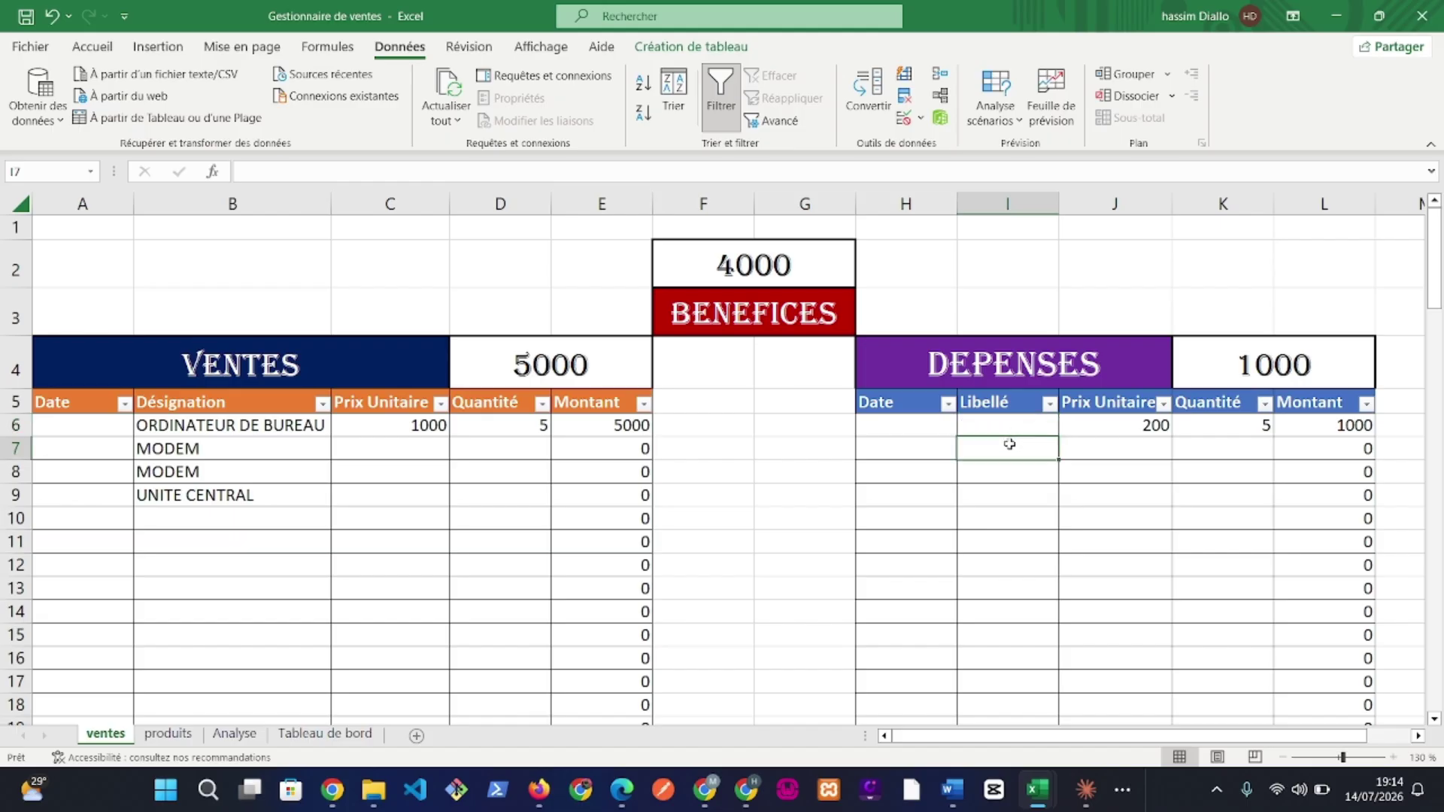
click(1004, 489)
click(1004, 468)
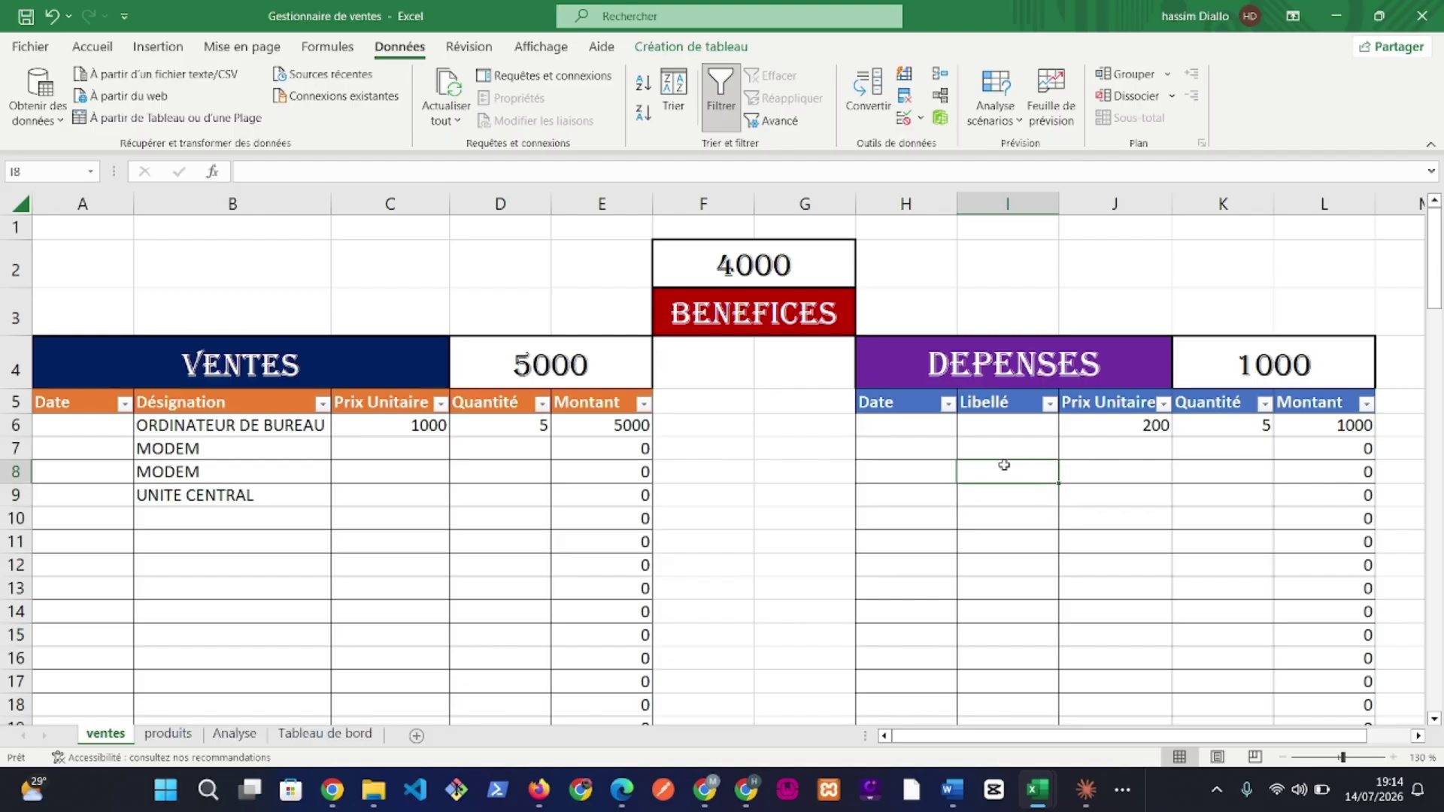
Select the range I6:I104 in the Libellé column and extend the expense list validation of I6 to it
click(1014, 427)
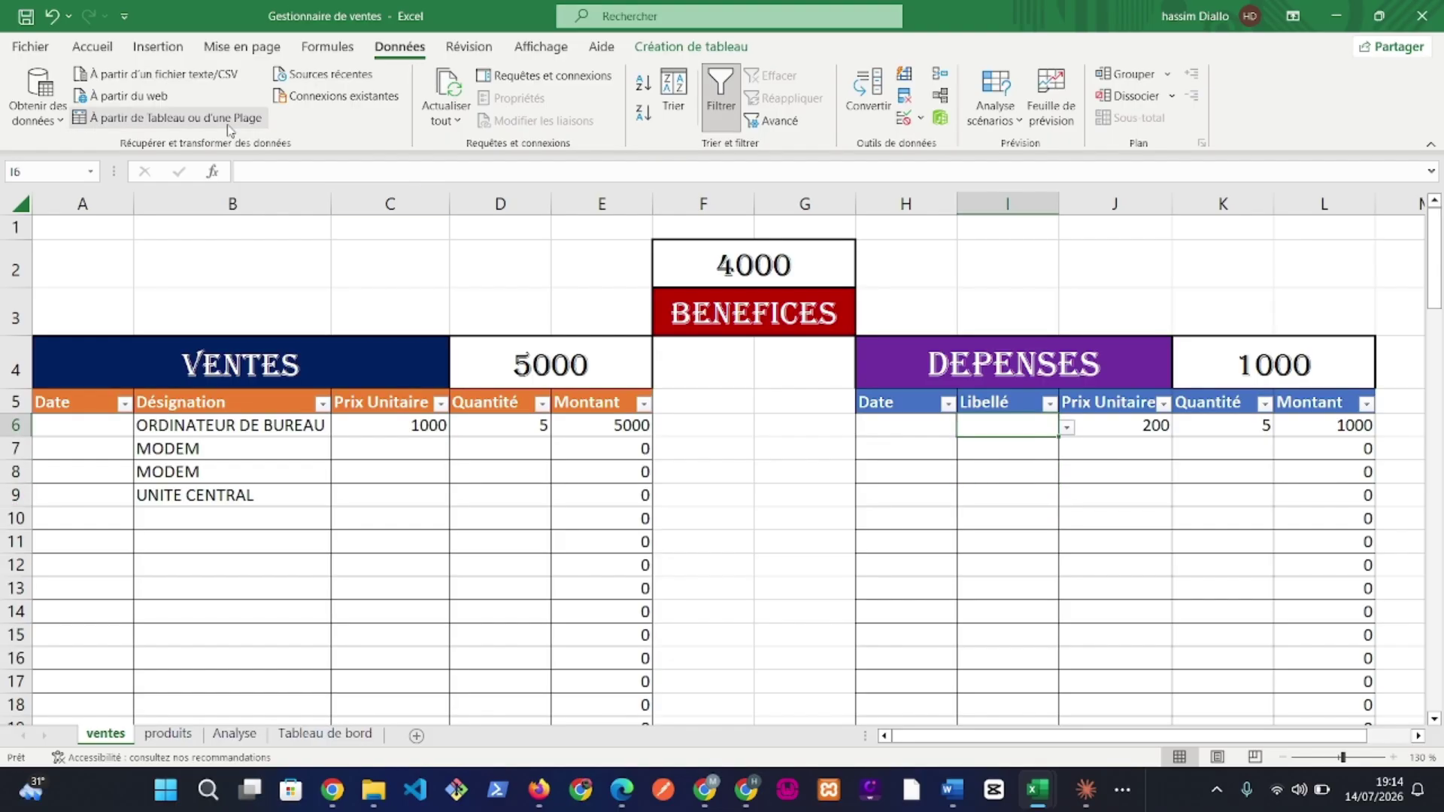
click(62, 177)
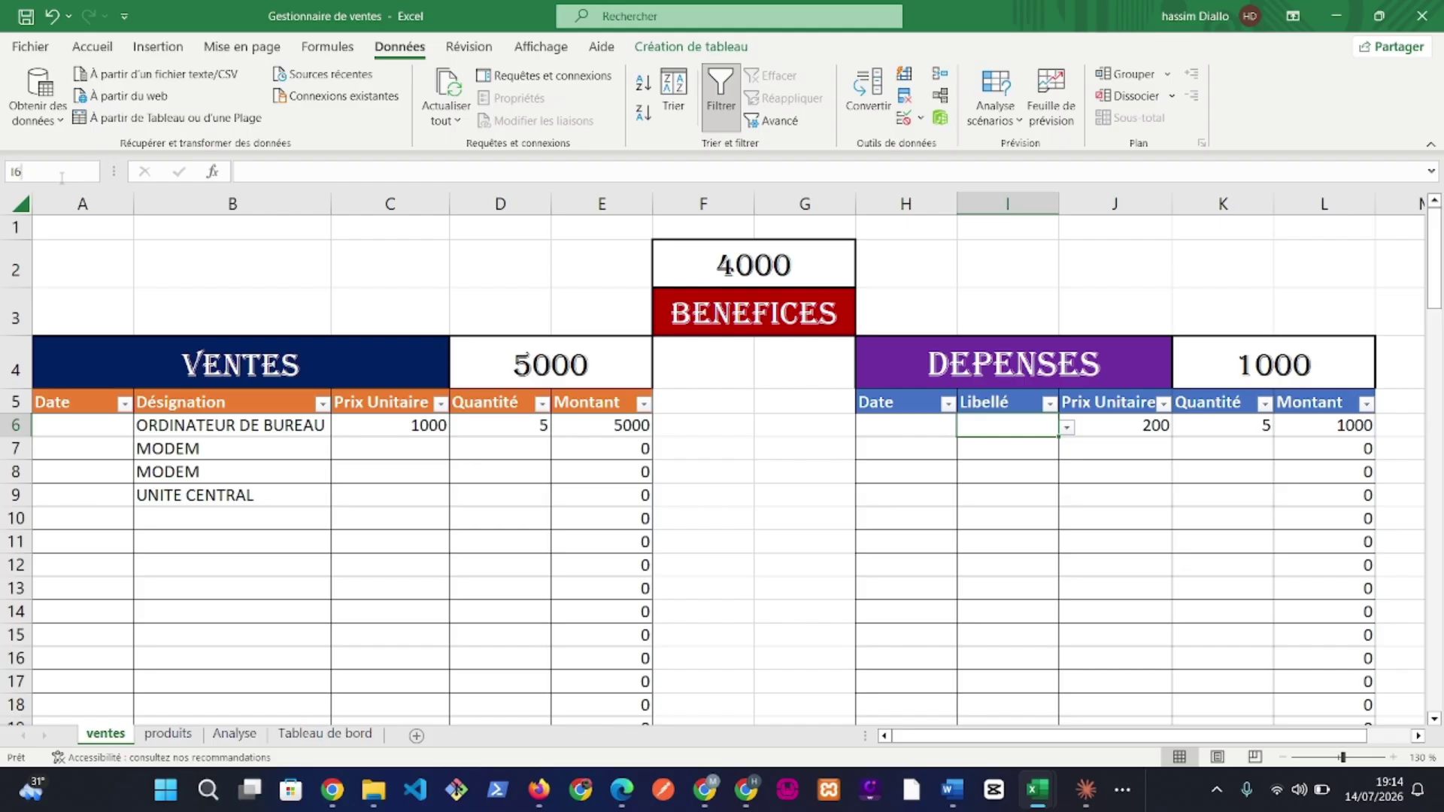
text(:I104)
key(Return)
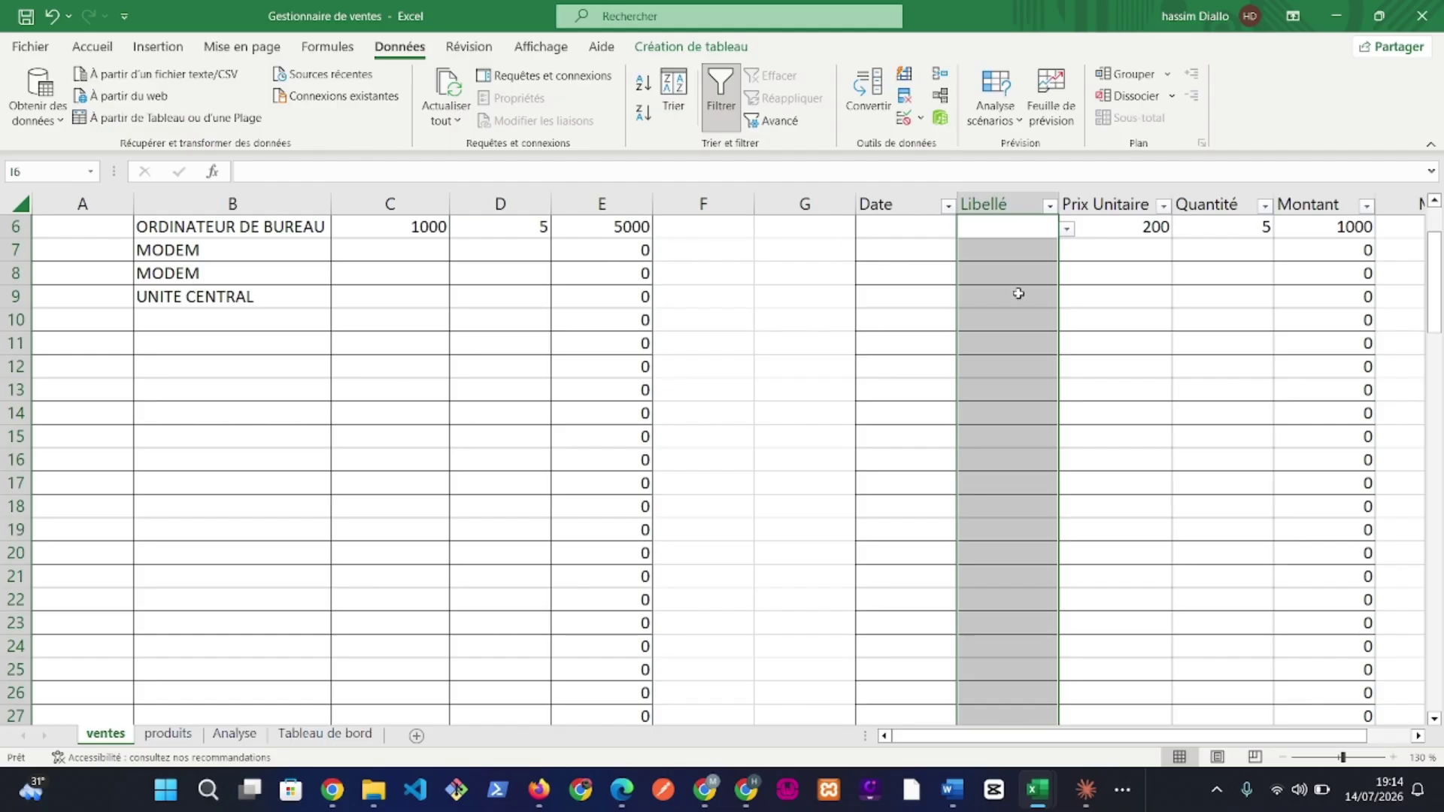
scroll(1018, 293, up, 1)
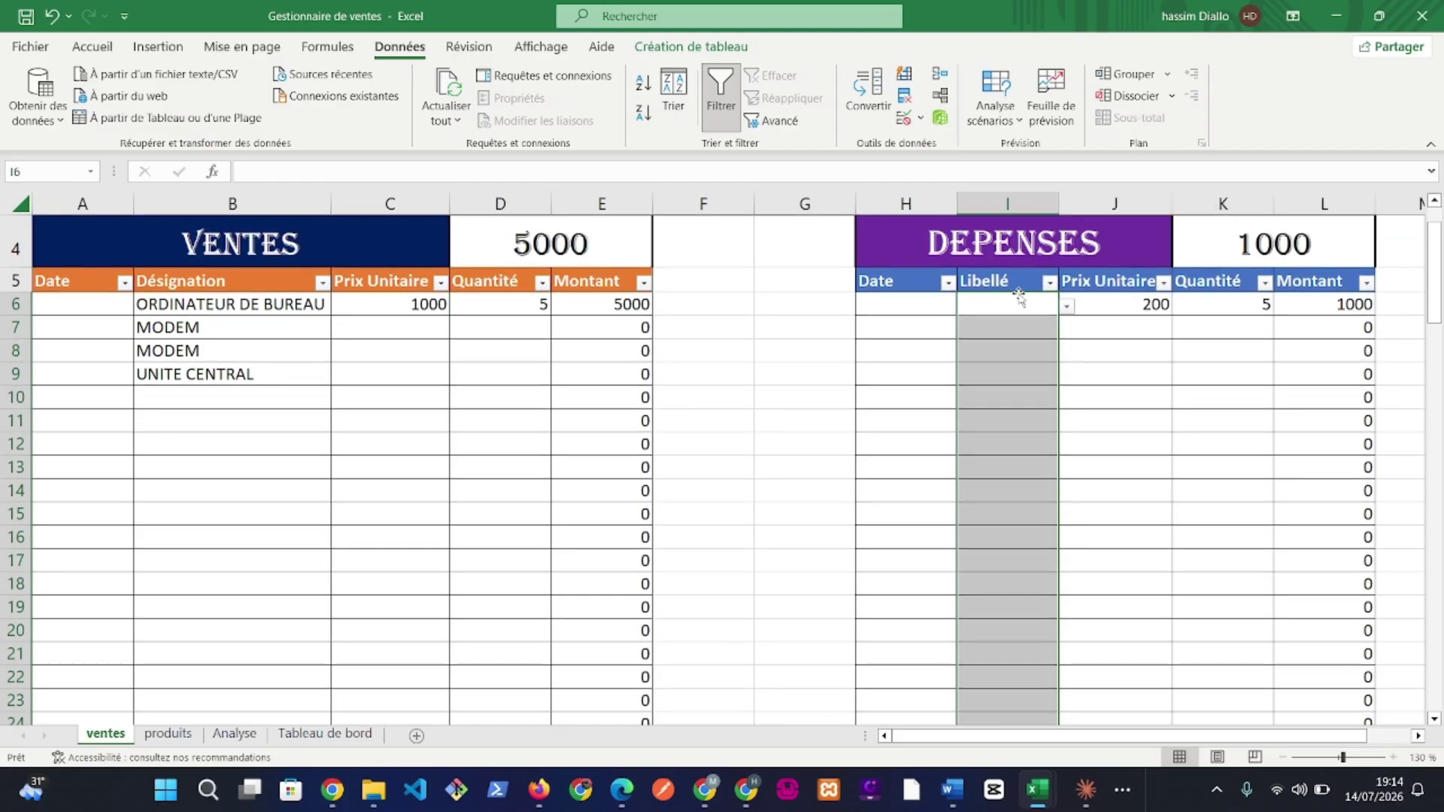
Choose ELECTRICITE from the expense dropdown in Libellé cell I7
click(998, 325)
click(1068, 330)
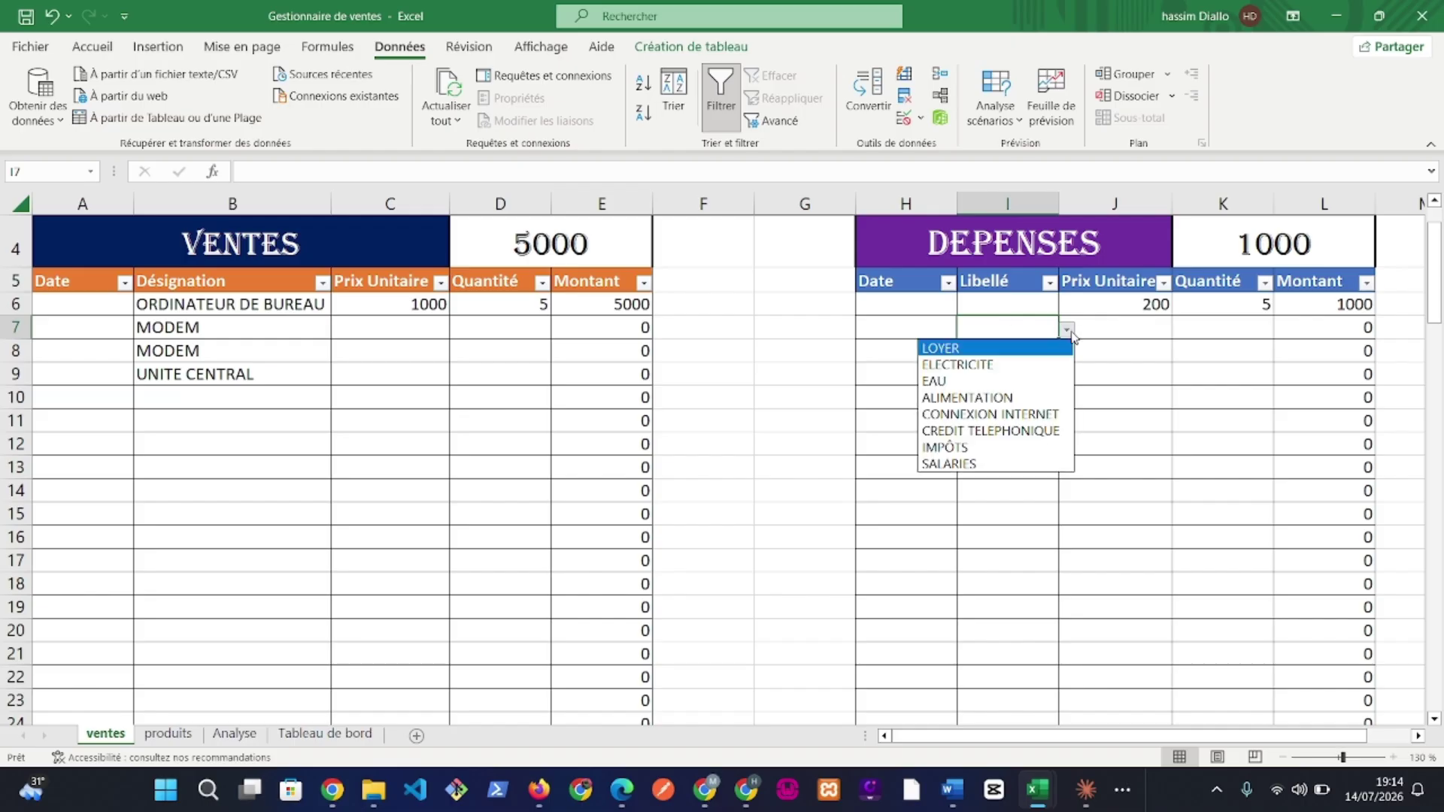
click(1005, 362)
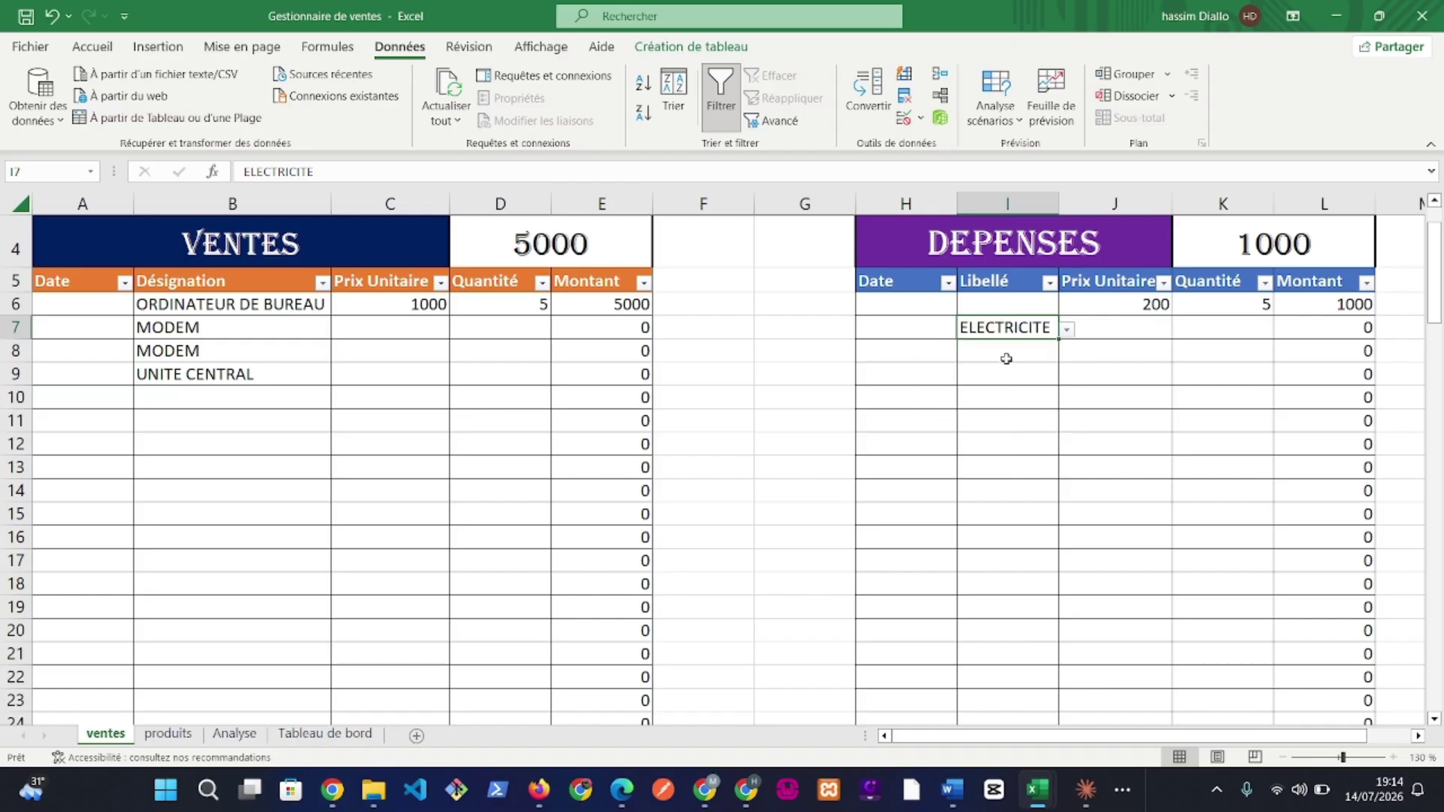
Check Libellé cells I8, I9, I10 and I6 for the expense dropdown
click(1006, 358)
click(1006, 372)
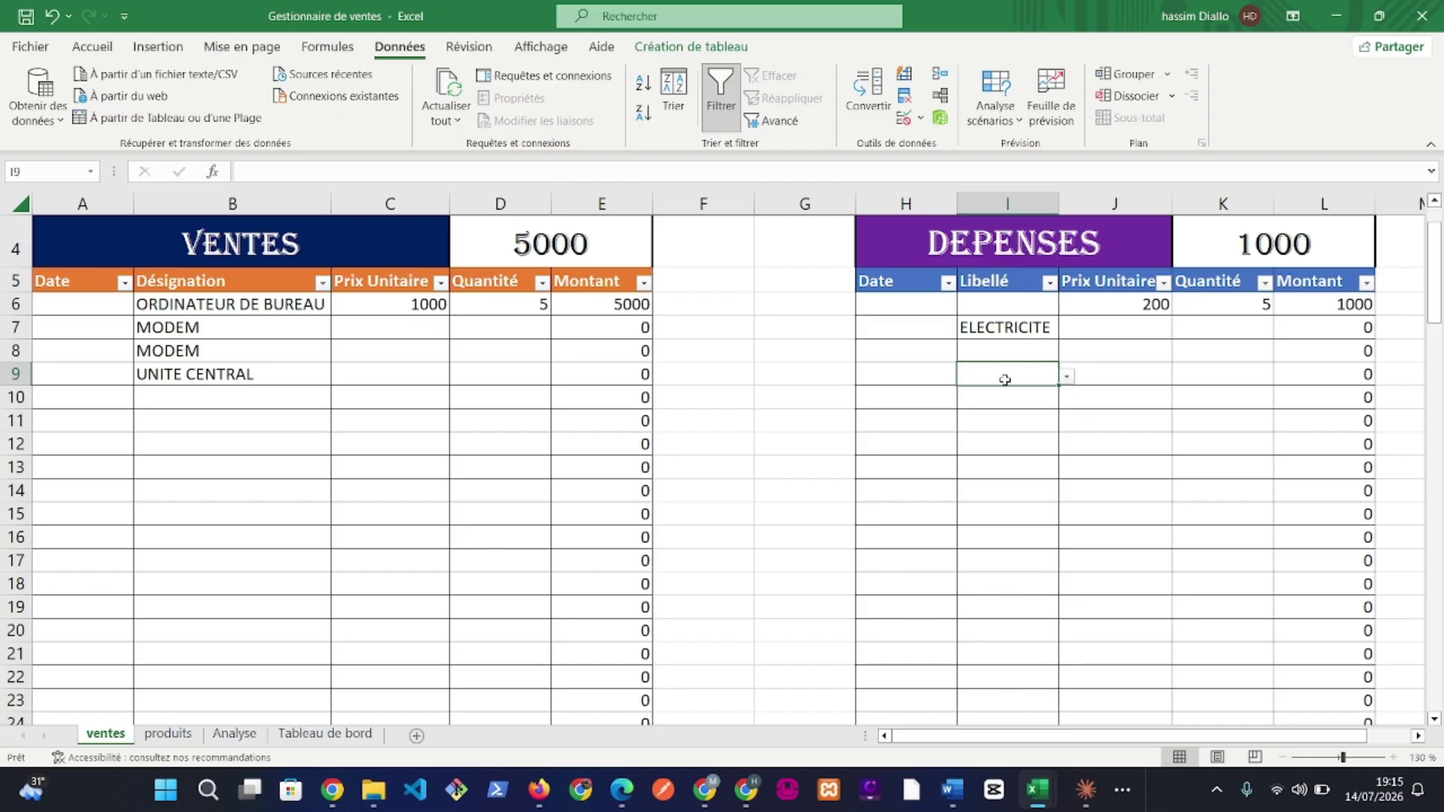
click(1006, 394)
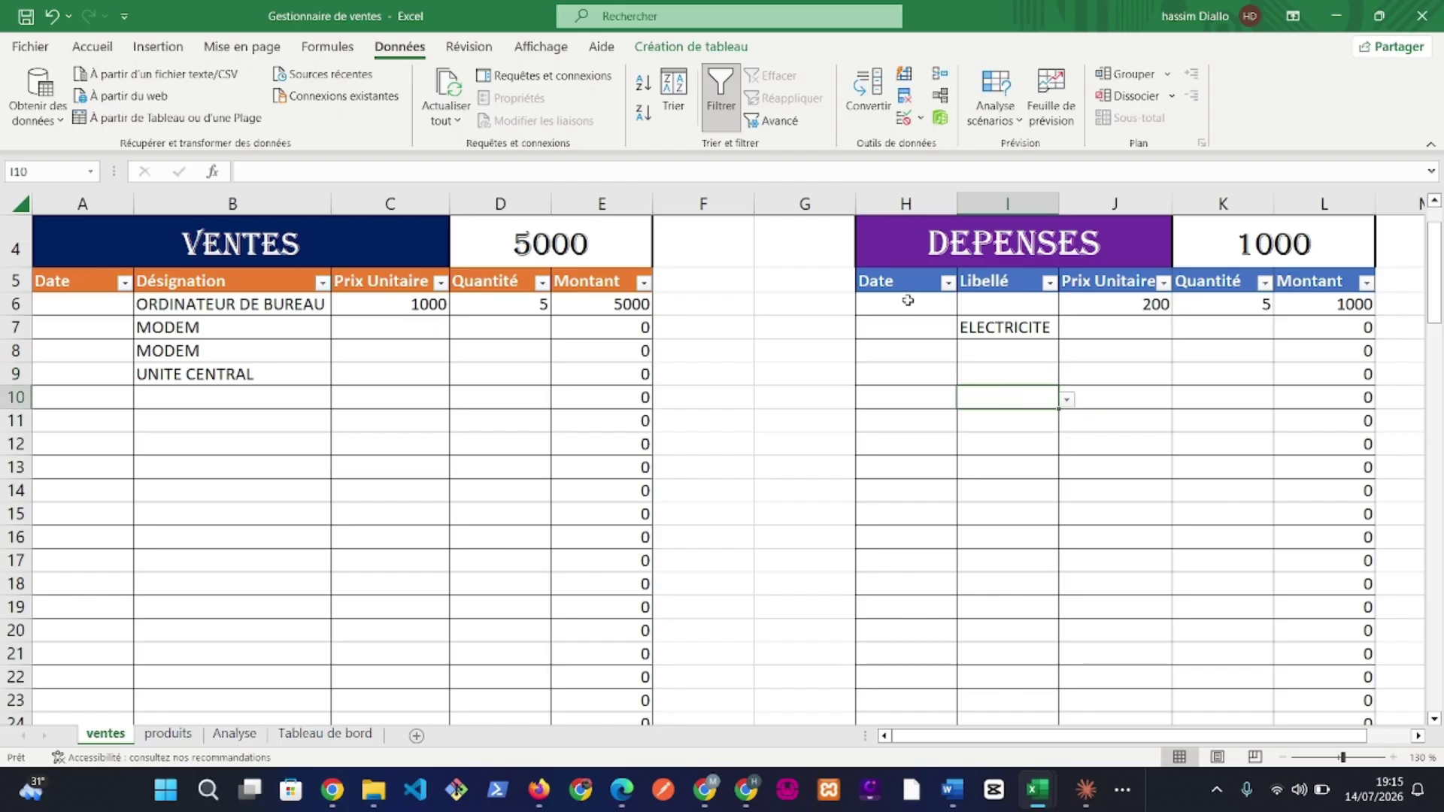
click(985, 306)
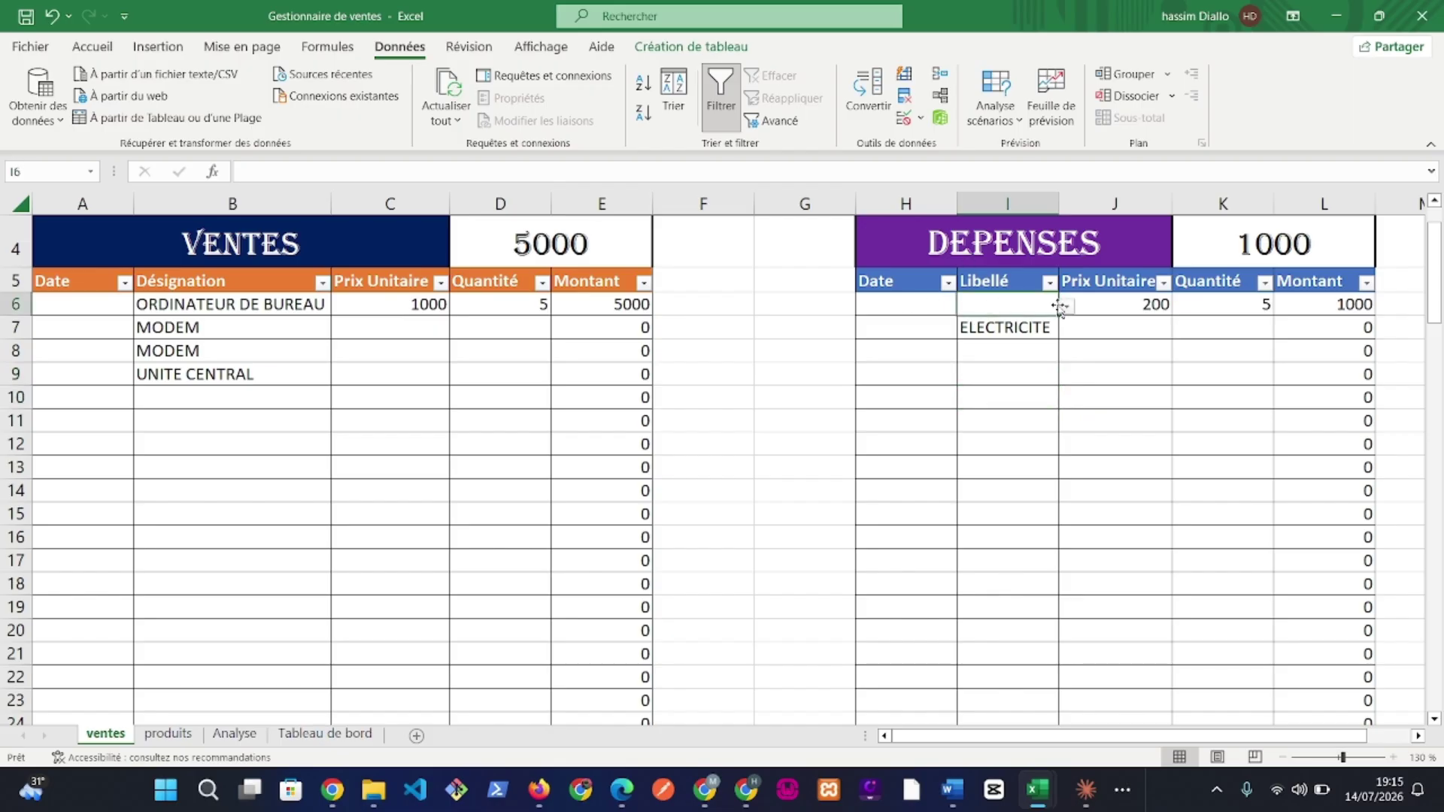
Choose LOYER from the expense dropdown in Libellé cell I6
click(1068, 307)
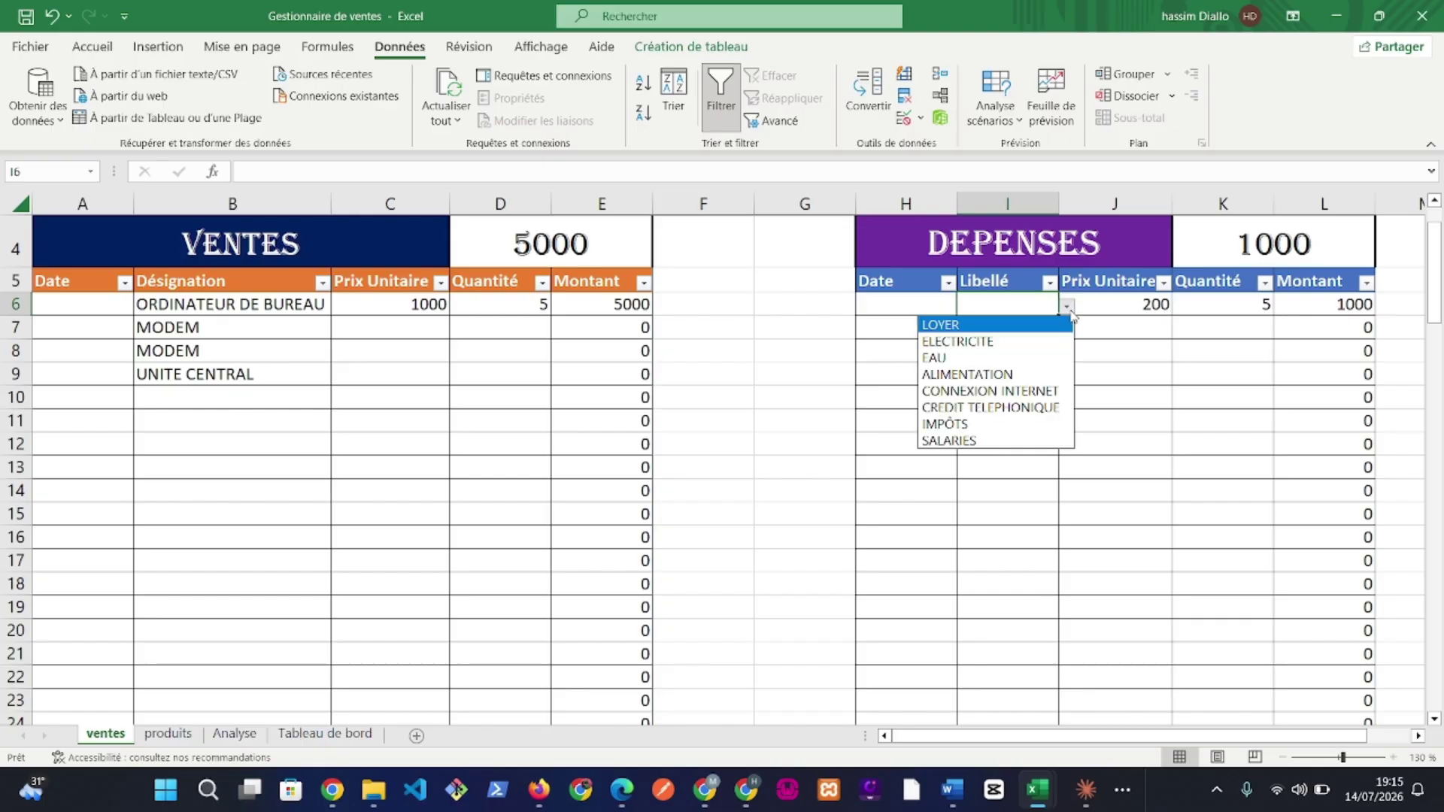
click(1020, 325)
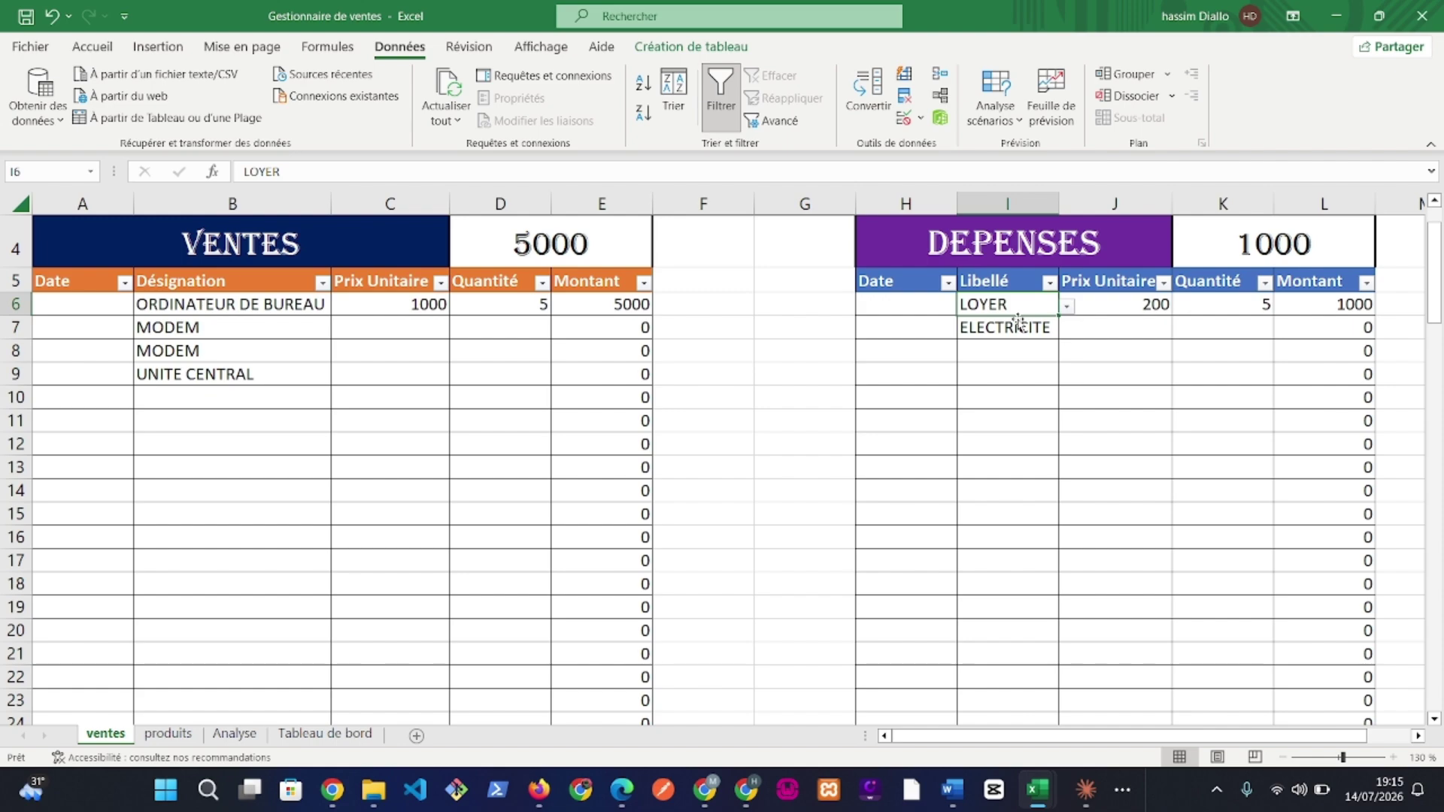
scroll(1020, 321, up, 1)
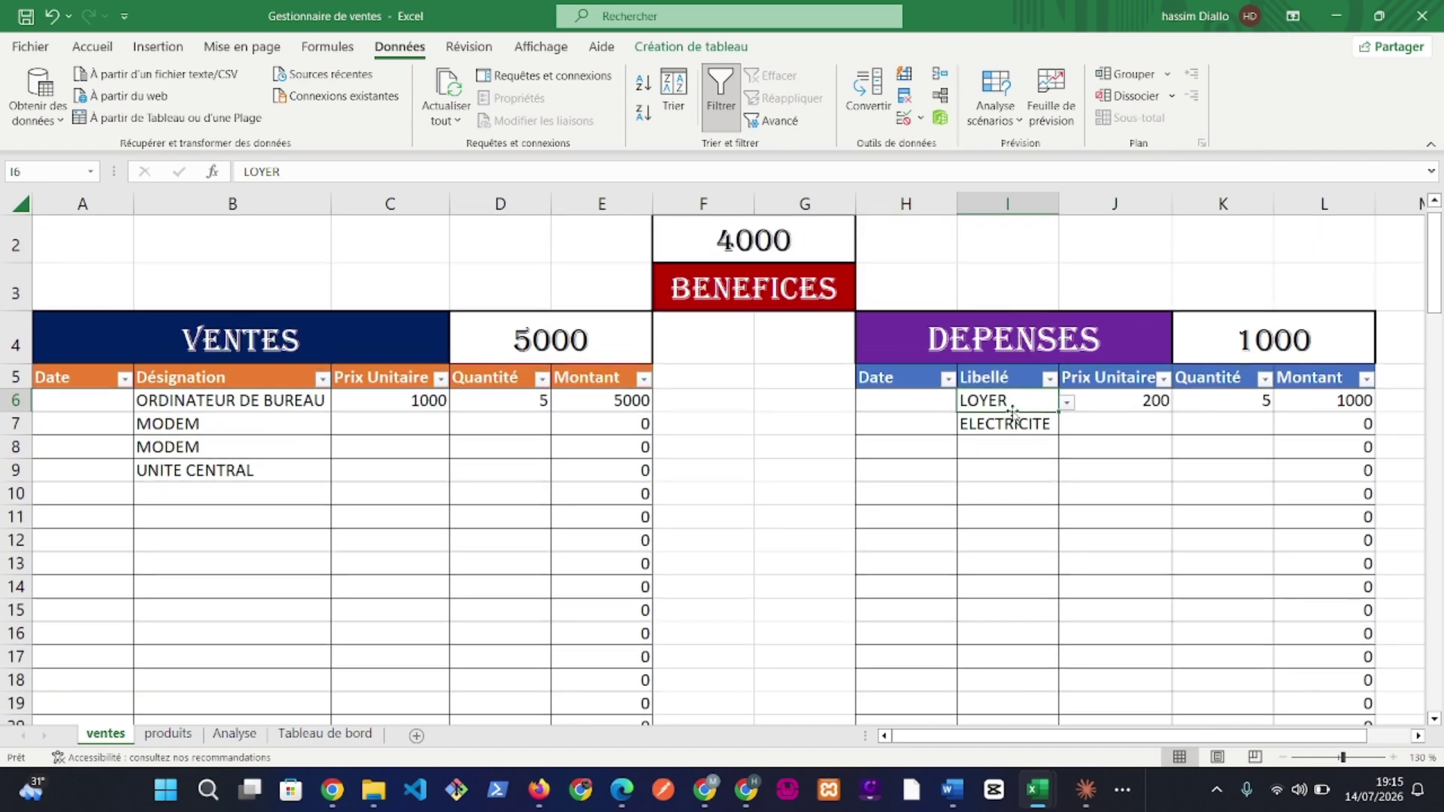
Enter a unit price of 20000 and a quantity of 1 for the ELECTRICITE expense in row 7
click(1099, 420)
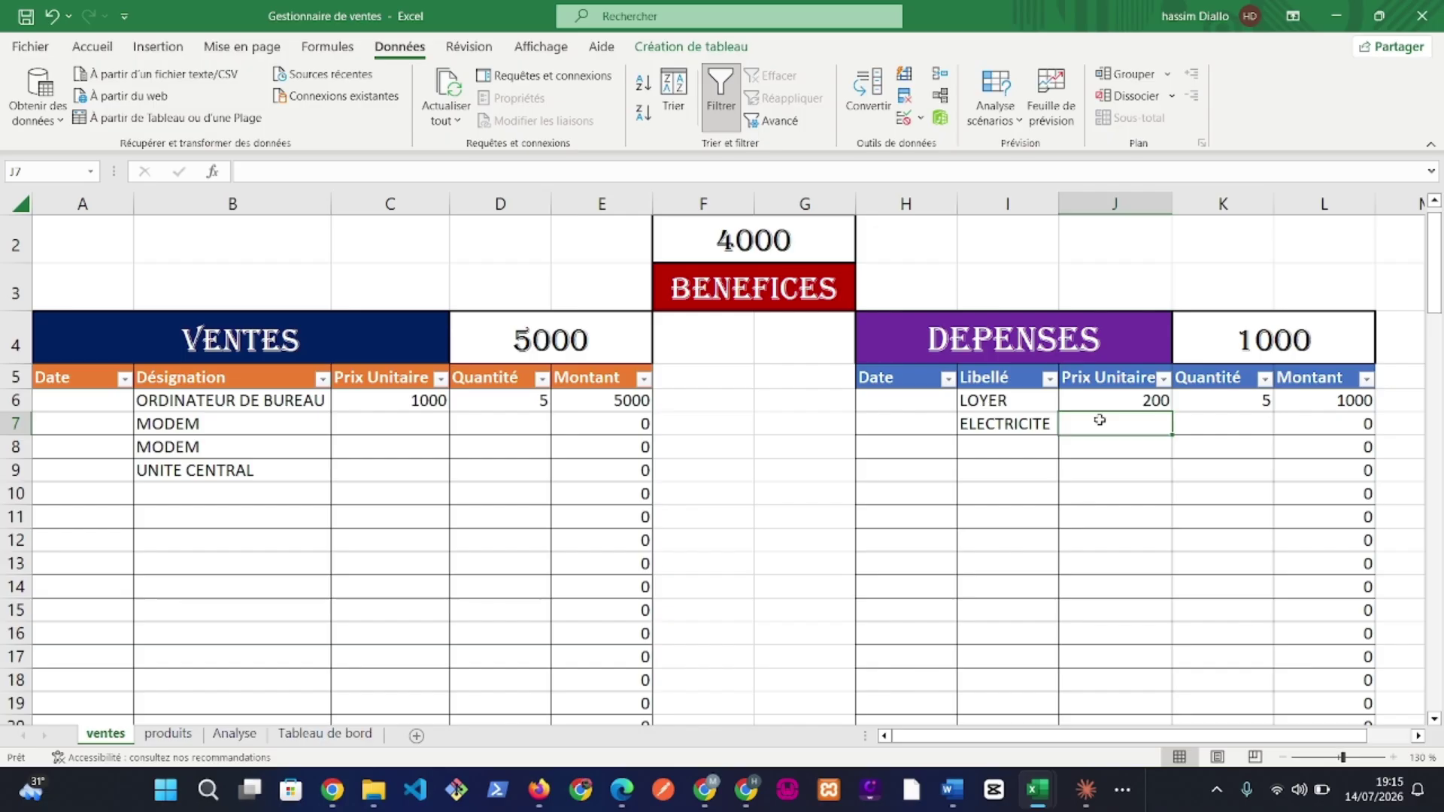
text(2)
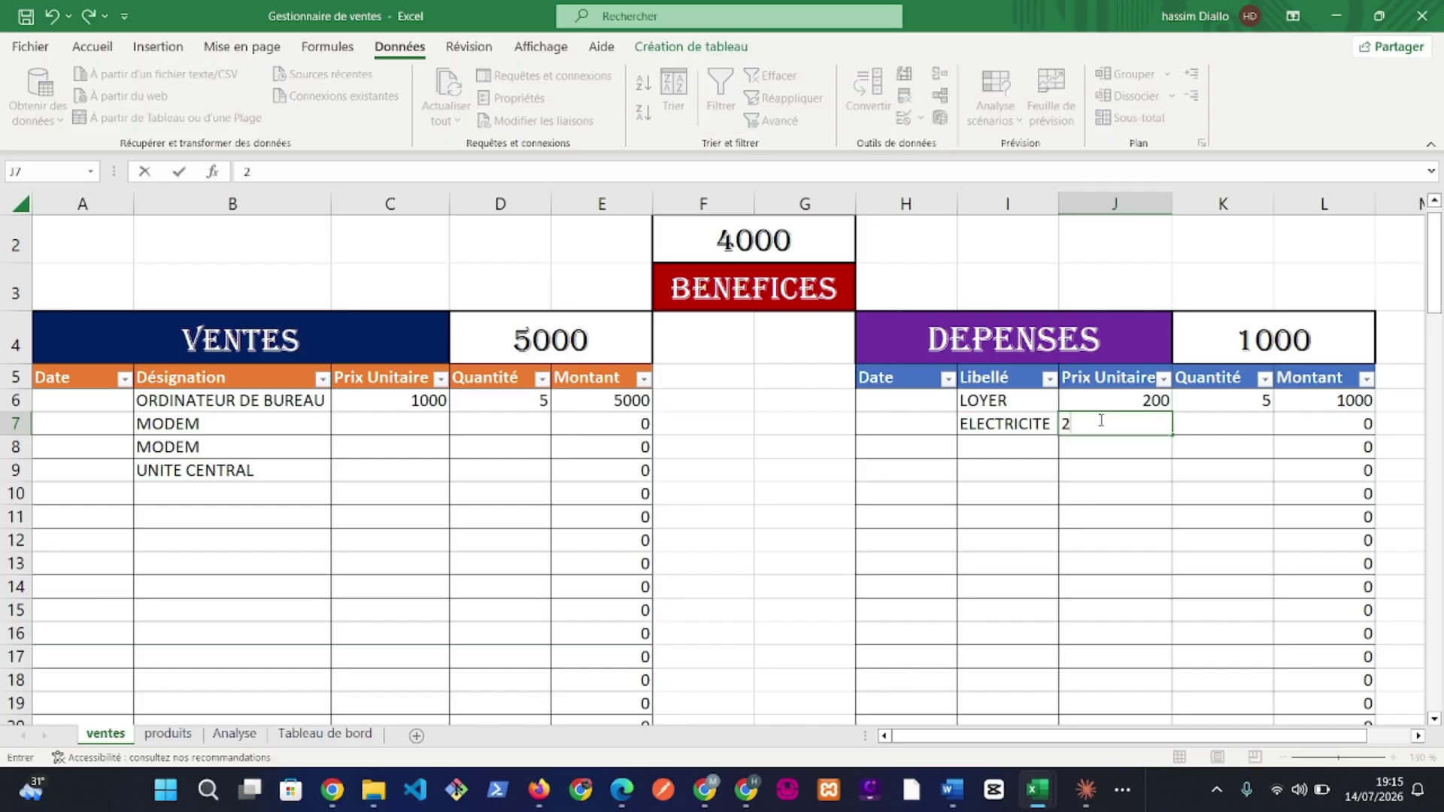
text(0000)
key(Tab)
text(1)
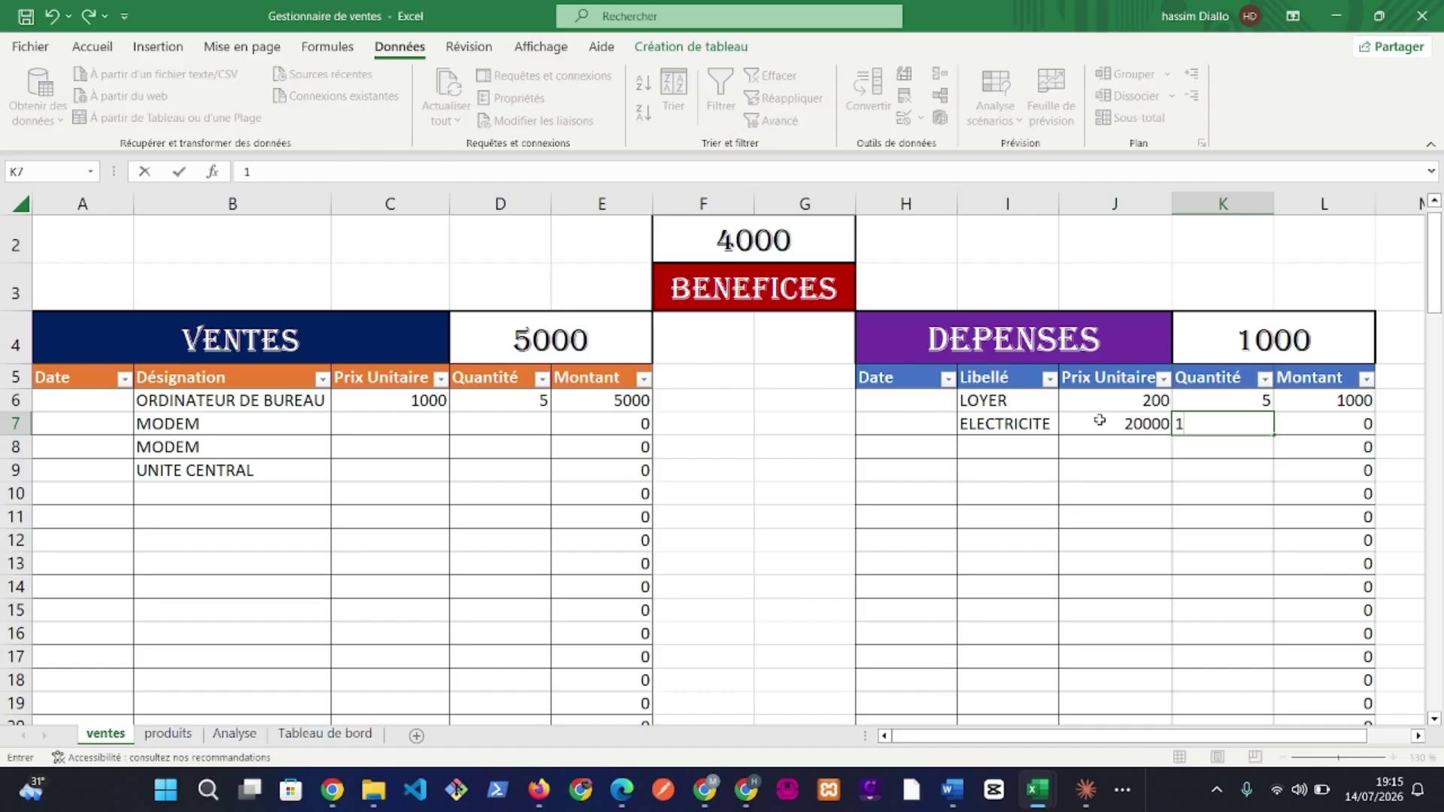
key(Return)
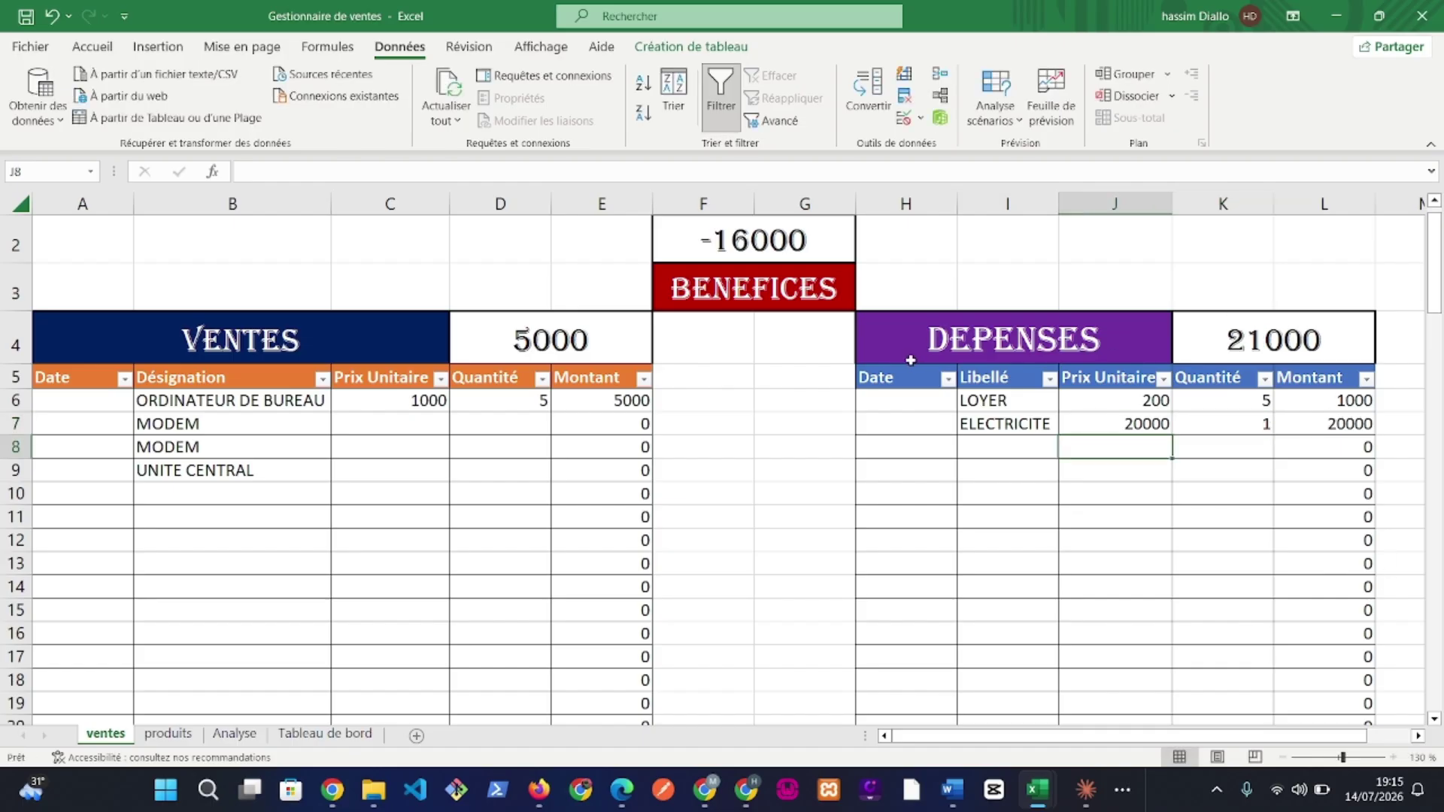
Enter a unit price of 20000 and a quantity of 2 for the MODEM sale in row 7
click(389, 426)
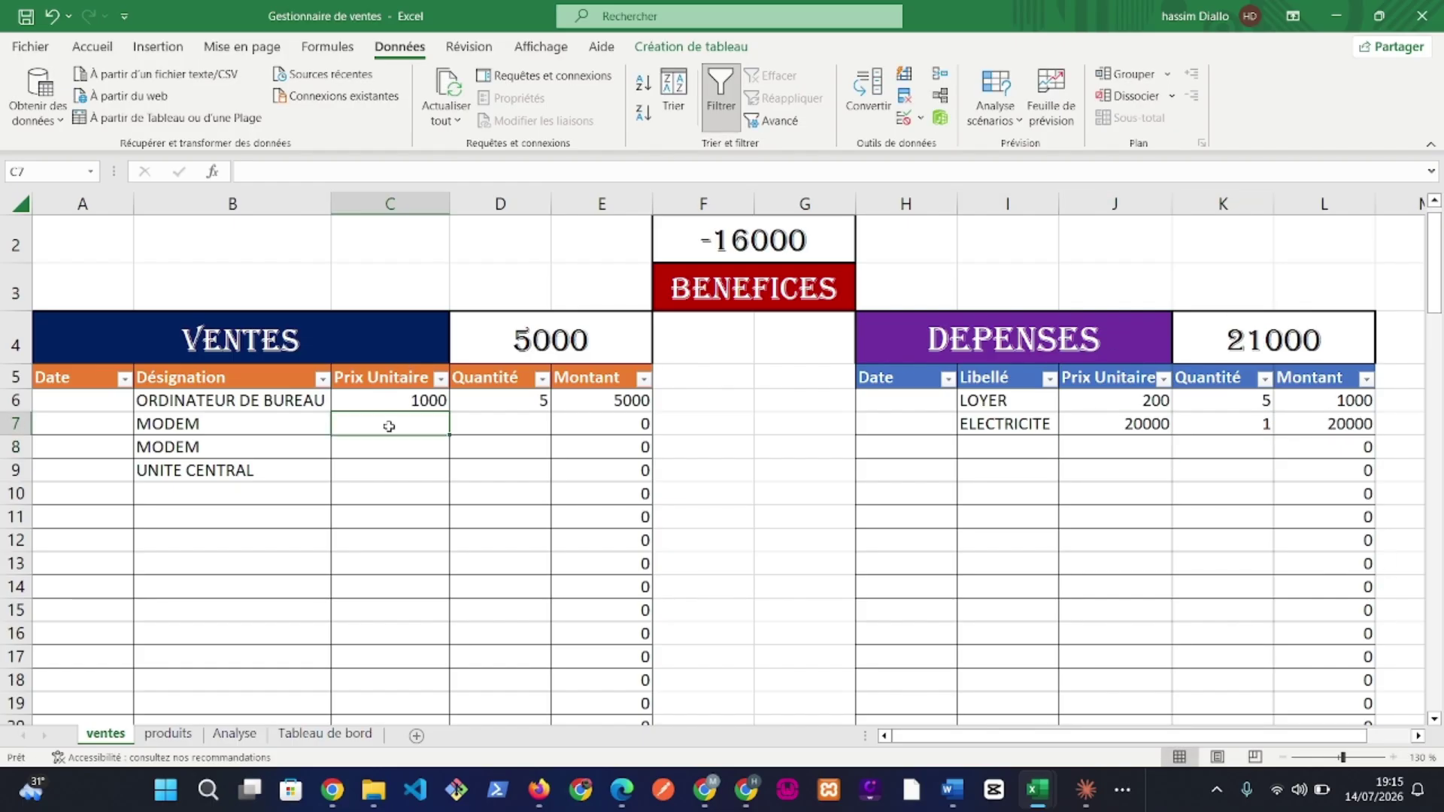
text(2000)
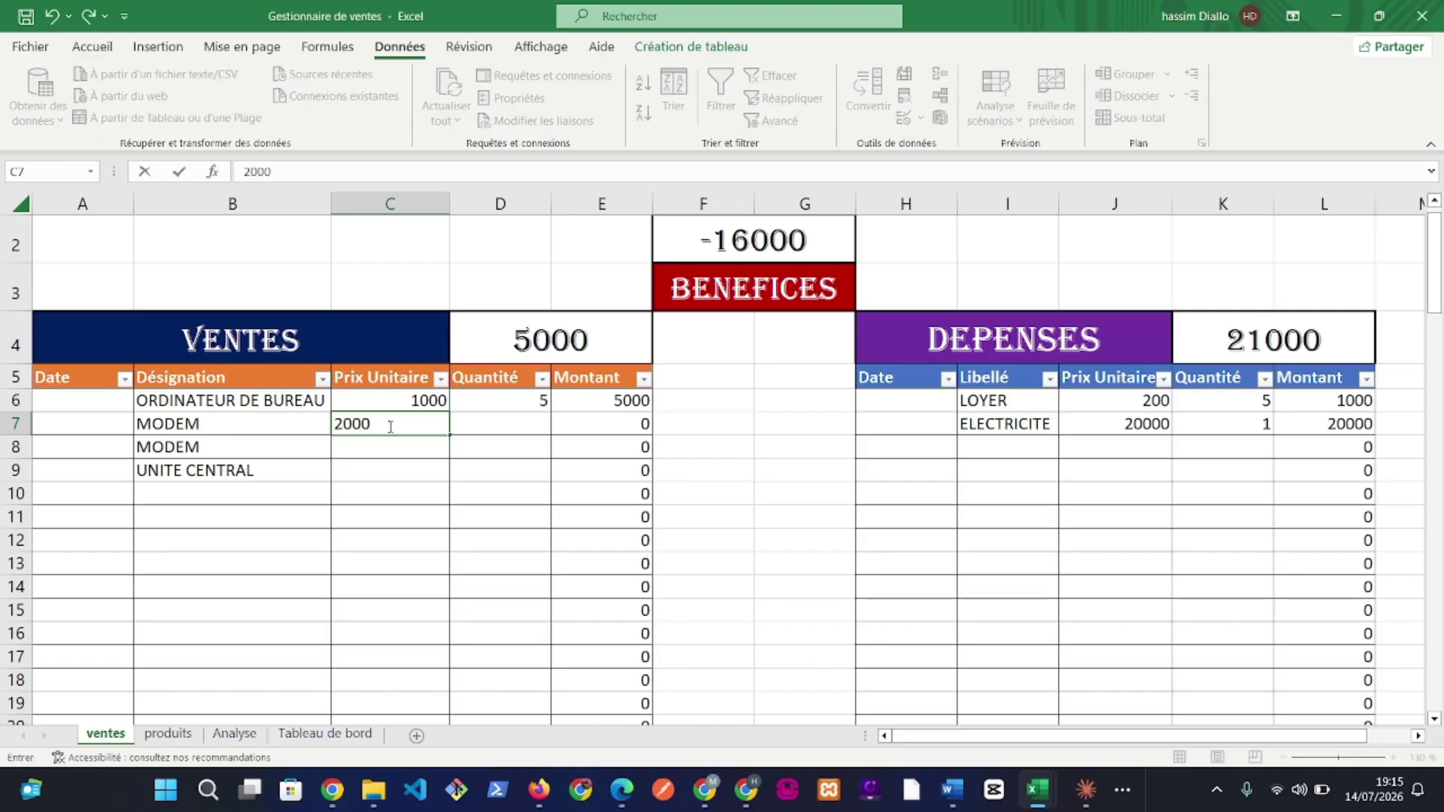
text(0)
key(Tab)
text(2)
key(Return)
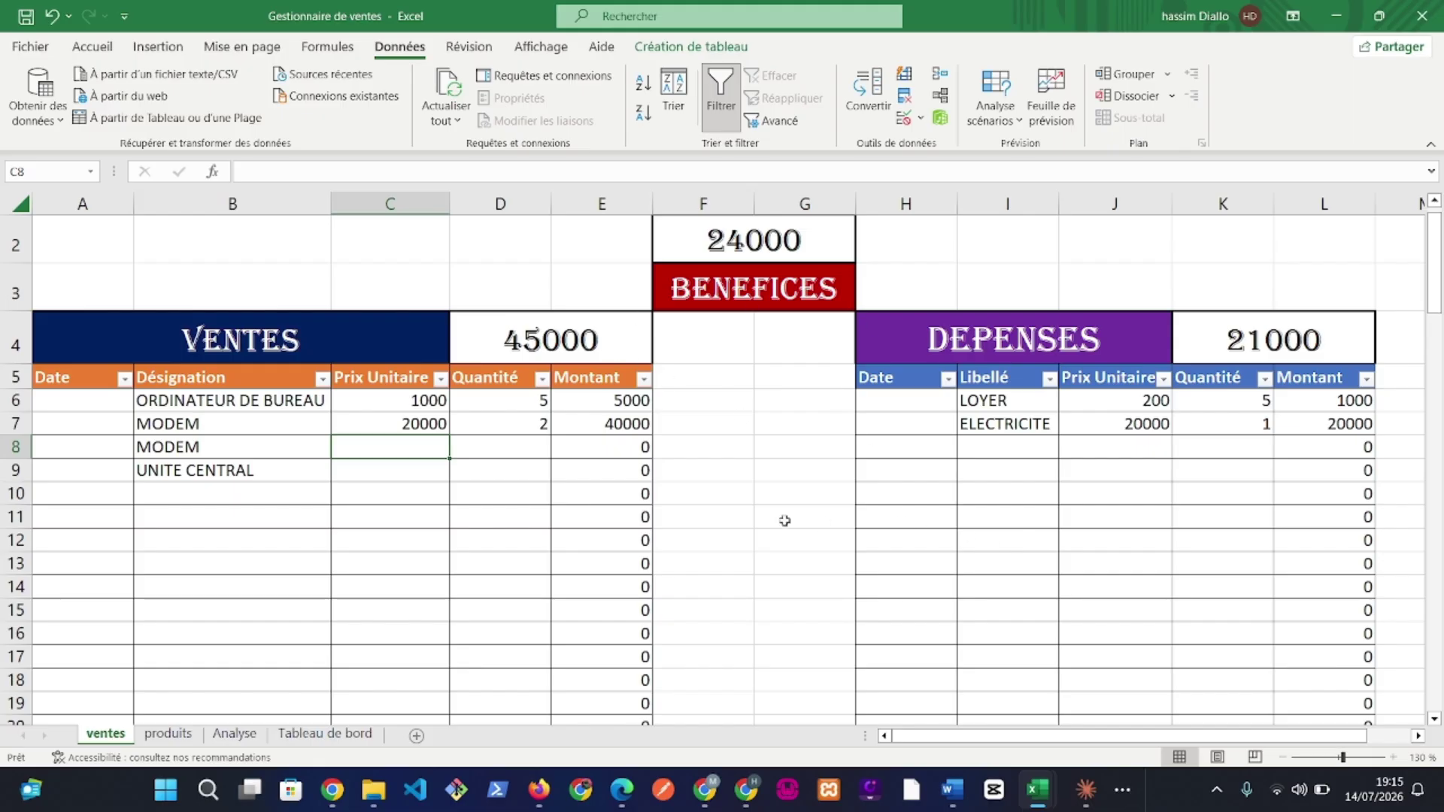
click(737, 503)
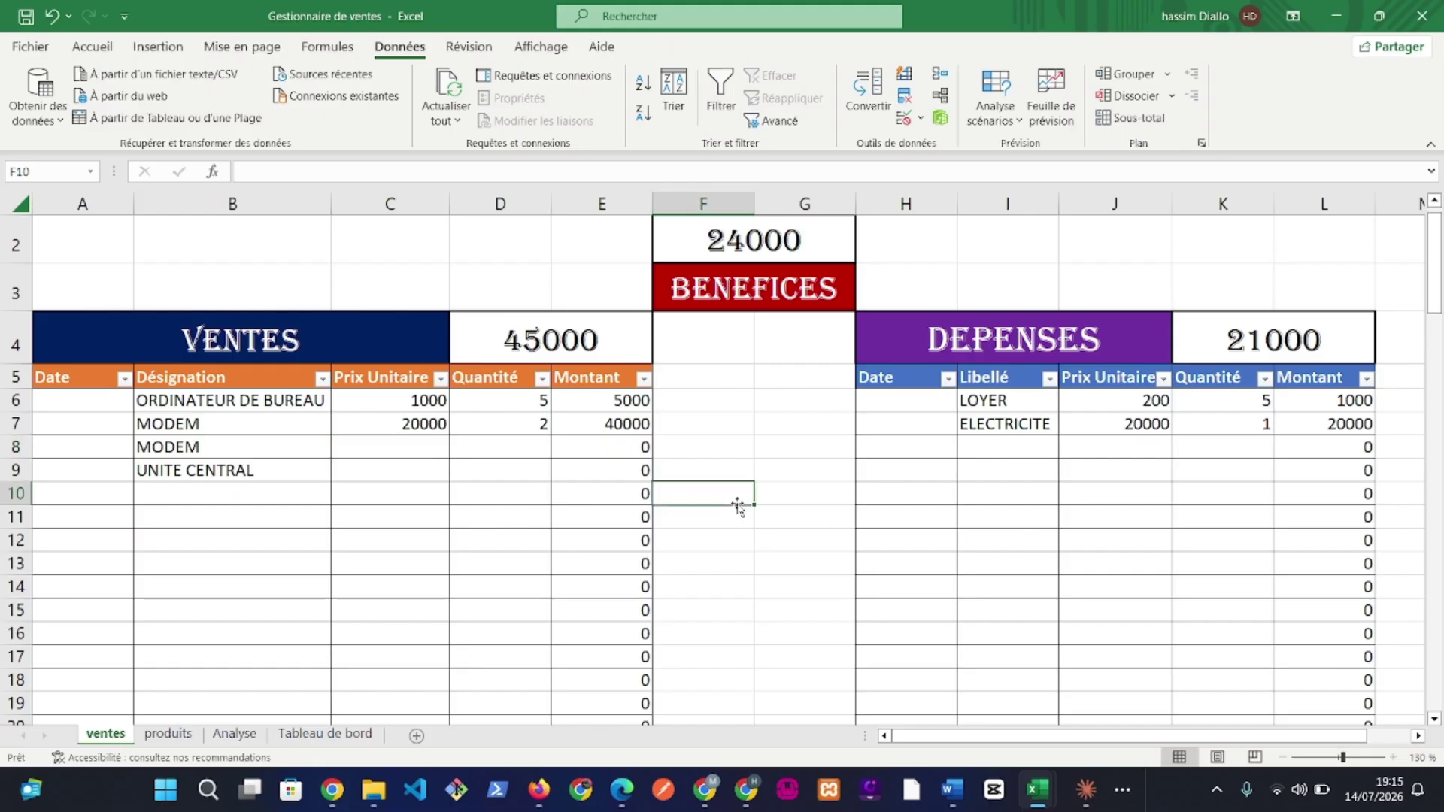